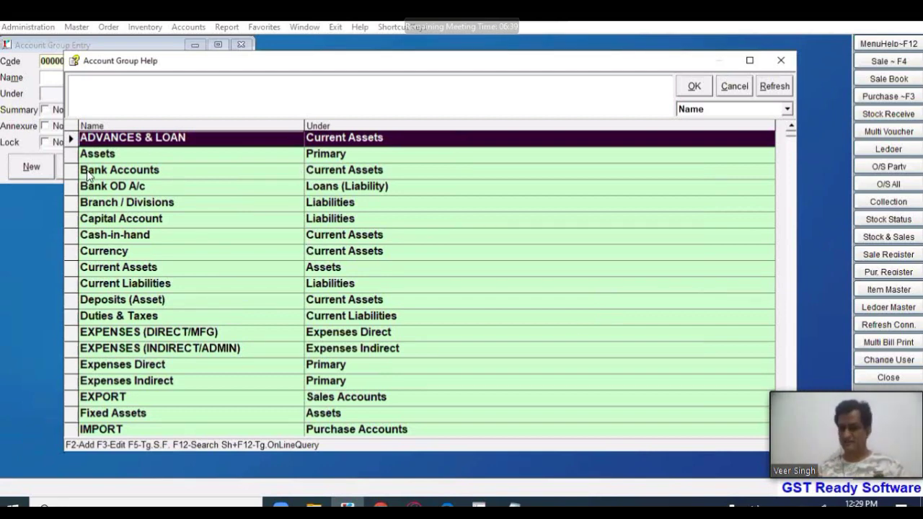
Examine the parent groups of Assets, Current Assets, Bank Accounts and Bank OD A/c in the account group list.
key("Down")
key("Down")
key("Up")
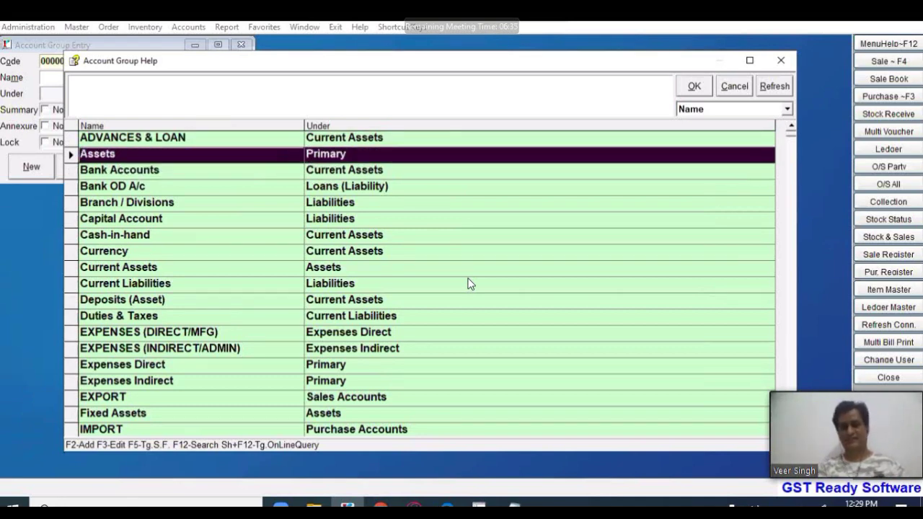
key("Down")
key("Down")
key("Down")
key("Down")
key("Down")
key("Down")
key("Down")
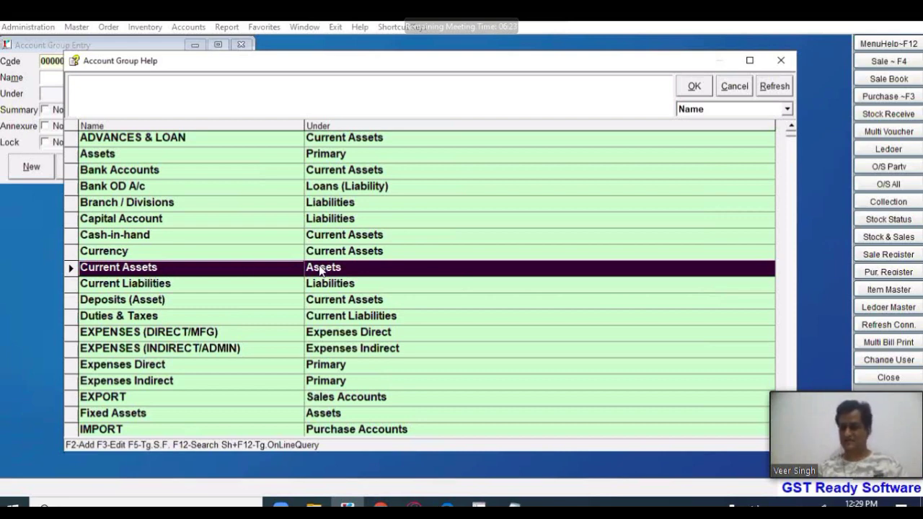
left_click(343, 174)
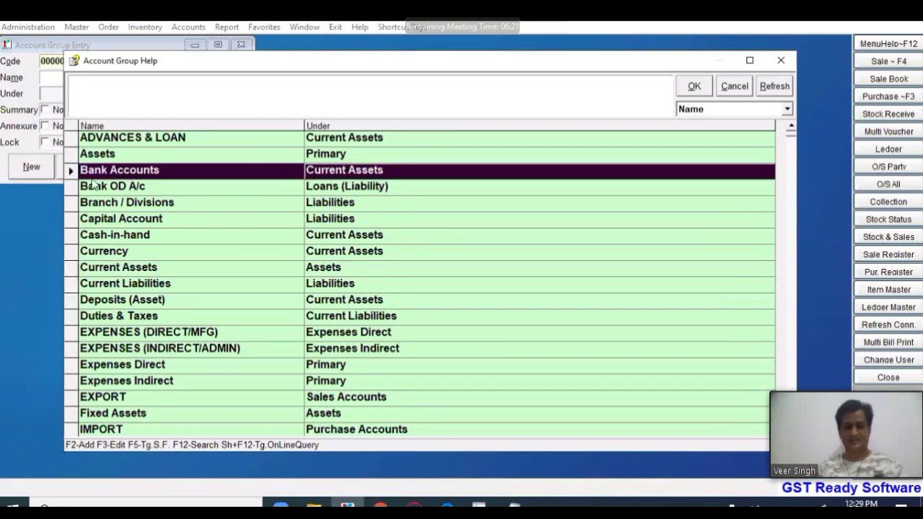
left_click(128, 186)
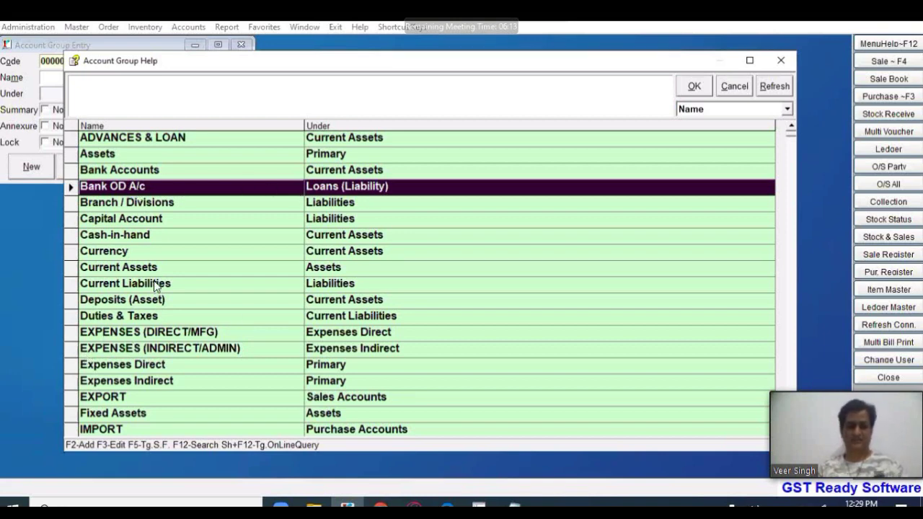
Review the account groups from Current Liabilities to Loans (Liability), including the parents of Liabilities and Income Indirect.
key("Down")
key("Down")
key("Down")
key("Down")
key("Down")
key("Down")
key("Down")
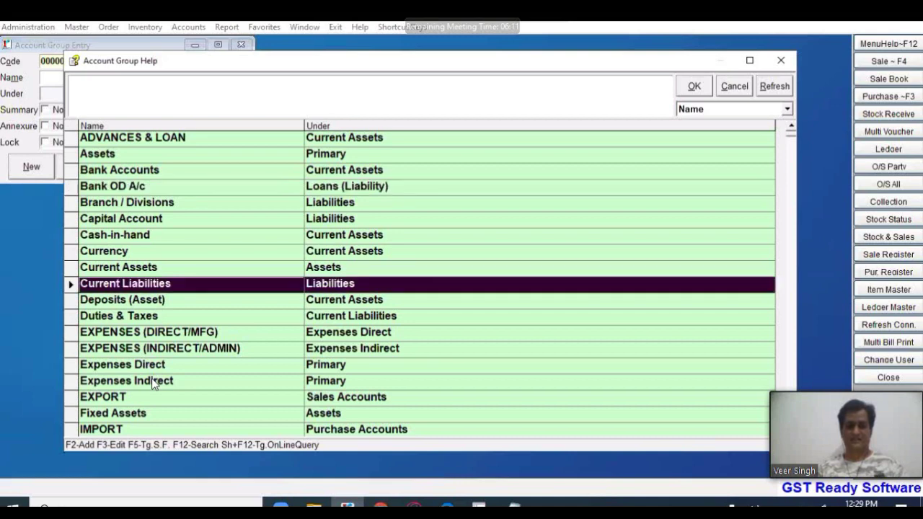
key("Down")
key("Down")
key("Down")
key("Down")
key("Down")
key("Down")
key("Down")
key("Down")
key("Down")
key("Down")
key("Down")
key("Down")
key("Down")
key("Down")
key("Down")
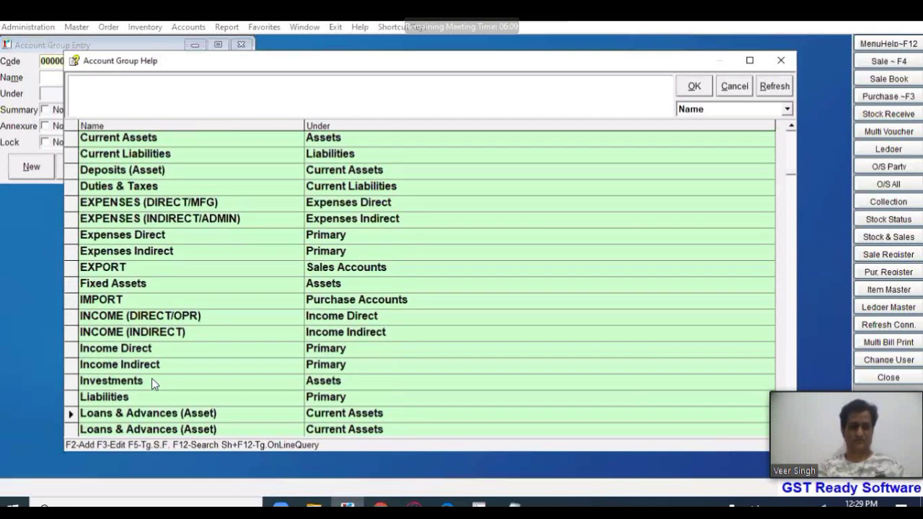
key("Down")
key("Down")
key("Down")
key("Up")
key("Up")
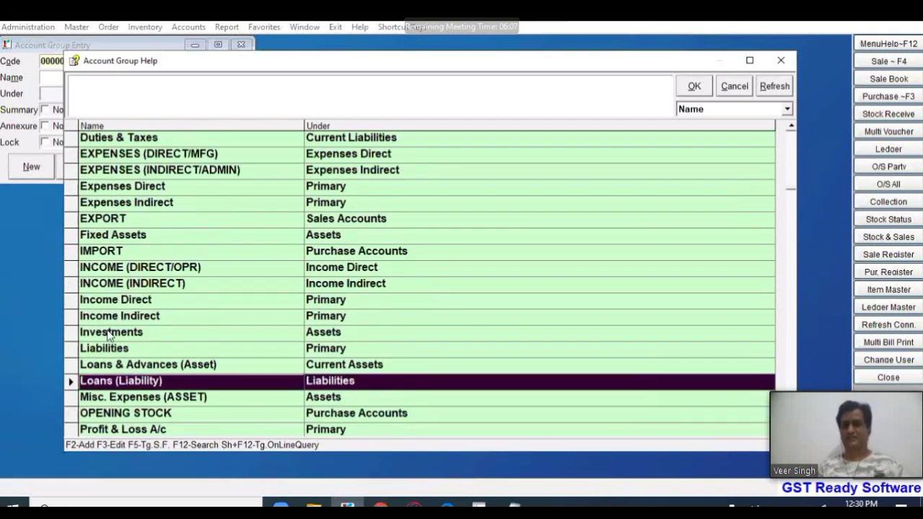
key("Up")
key("Up")
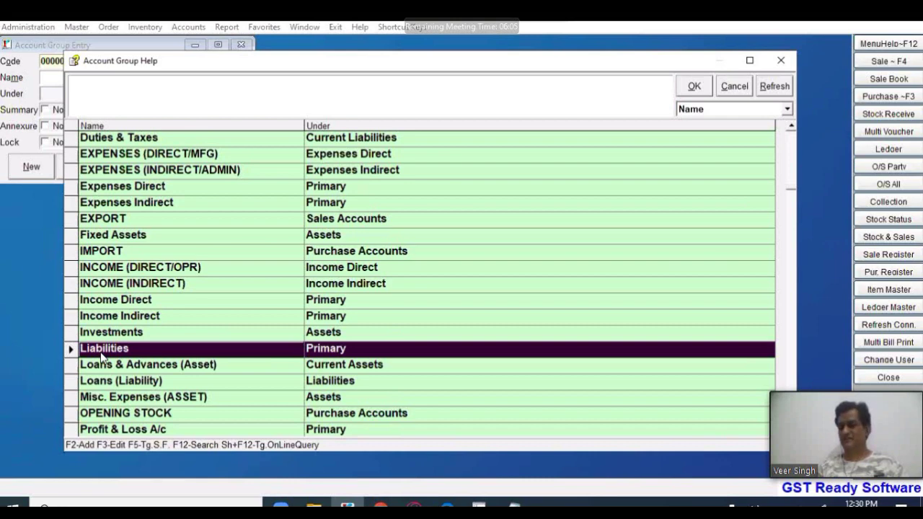
left_click(110, 318)
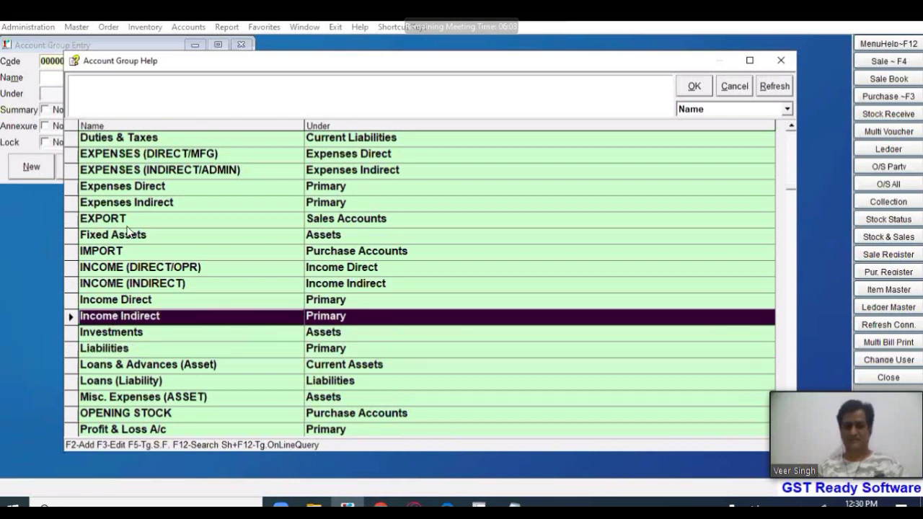
Examine which parents the direct and indirect expense groups and Fixed Assets are placed under.
key("Page_Up")
key("Up")
key("Up")
key("Up")
key("Up")
key("Up")
key("Up")
key("Down")
key("Down")
key("Down")
key("Down")
key("Down")
key("Down")
key("Down")
key("Down")
key("Down")
key("Down")
key("Up")
key("Up")
key("Up")
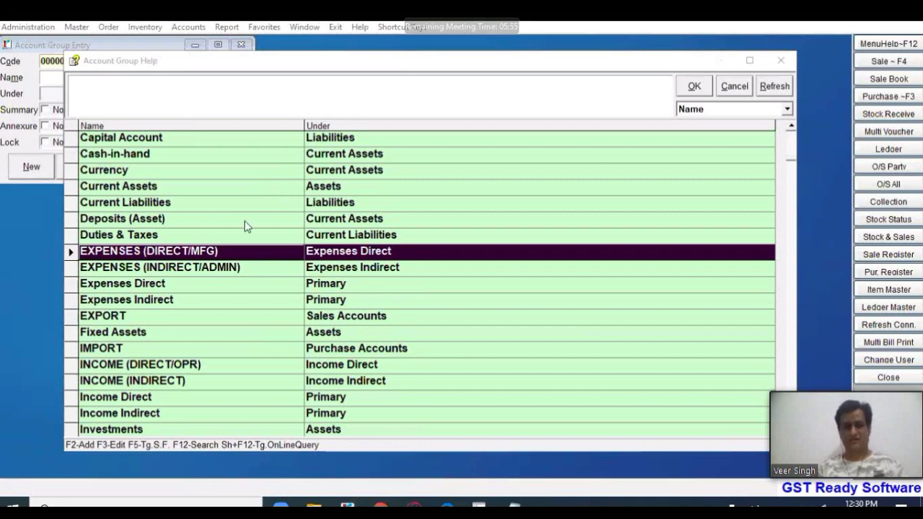
left_click(136, 272)
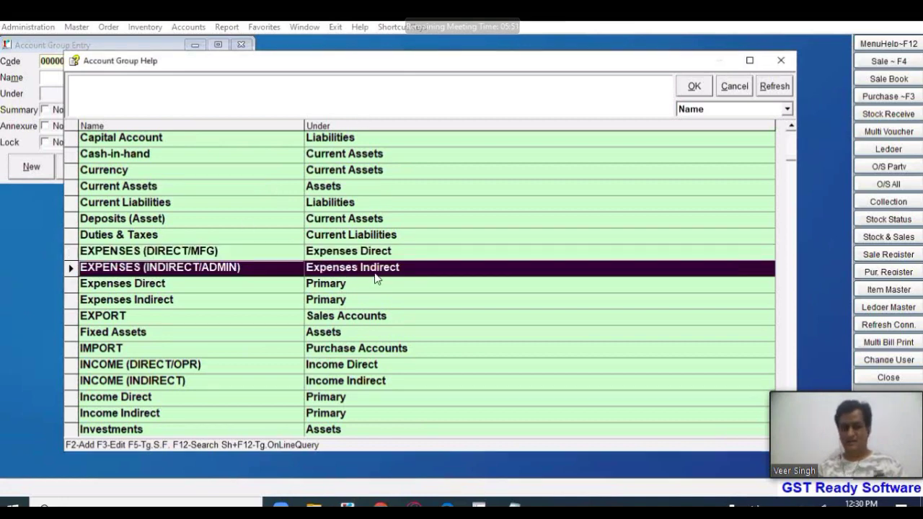
left_click(127, 287)
left_click(125, 301)
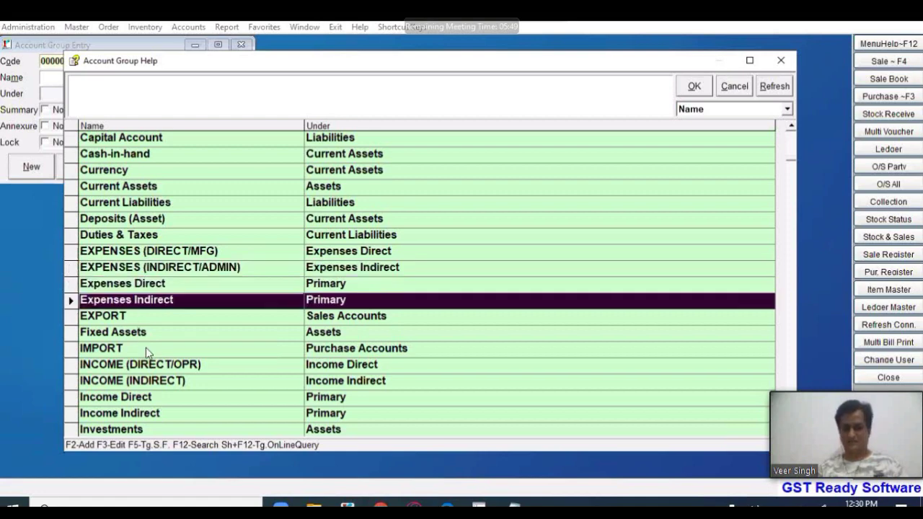
left_click(120, 335)
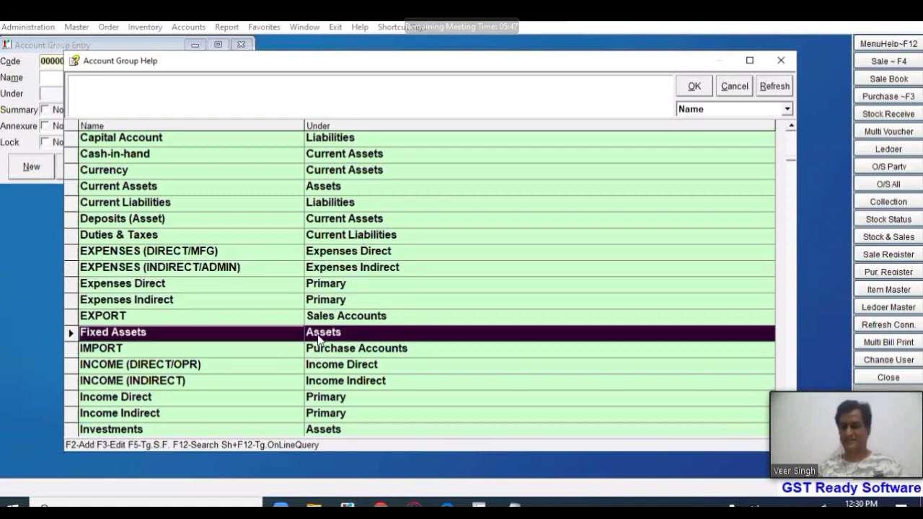
Review the income, investment and loan groups and check the parent of Purchase Accounts.
left_click(226, 380)
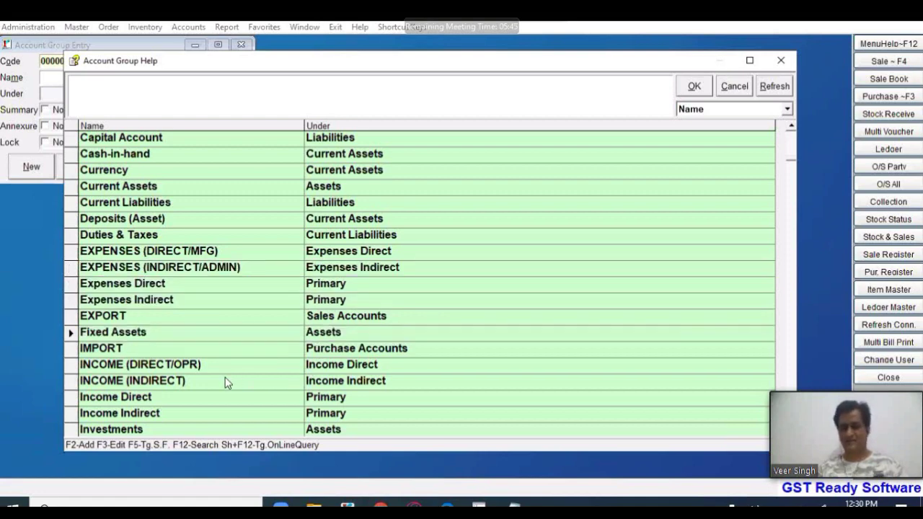
left_click(281, 392)
key("Down")
key("Down")
key("Down")
key("Down")
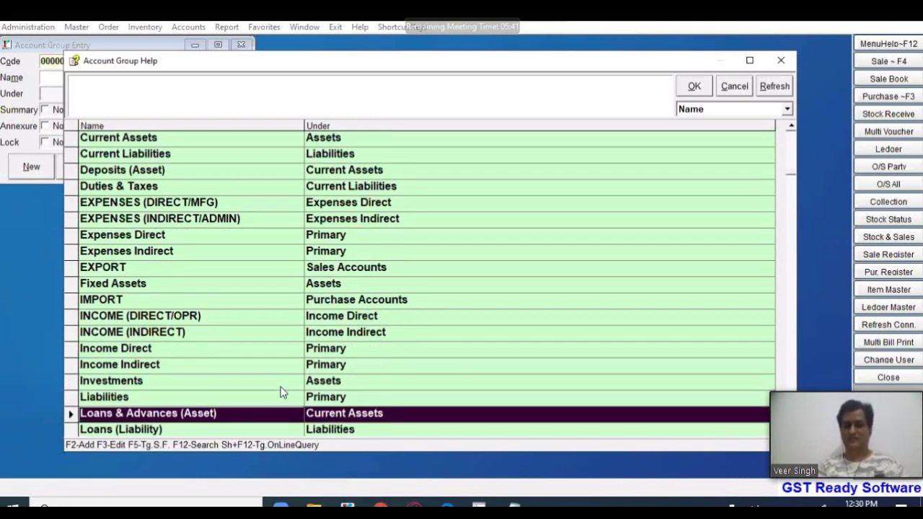
key("Down")
key("Down")
key("Down")
key("Down")
key("Down")
key("Down")
key("Down")
key("Down")
key("Down")
key("Down")
key("Down")
key("Down")
key("Up")
key("Up")
key("Up")
key("Up")
key("Up")
key("Up")
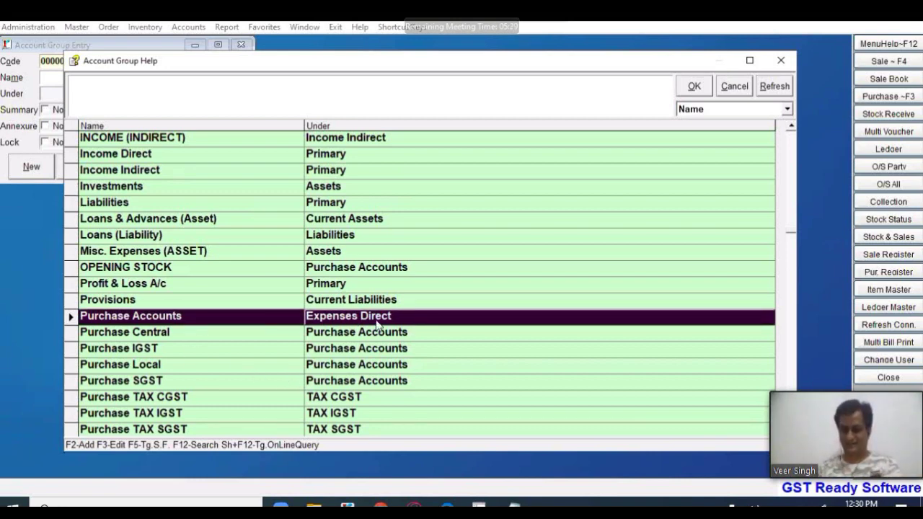
Examine the purchase subgroups from Purchase Central through the purchase tax groups and their parents.
left_click(131, 332)
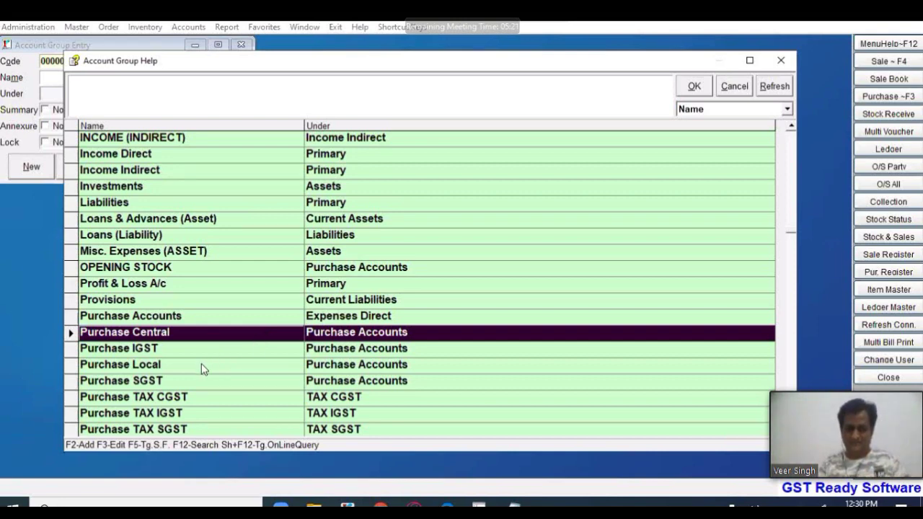
key("Down")
key("Down")
key("Down")
key("Down")
key("Down")
key("Down")
key("Down")
key("Down")
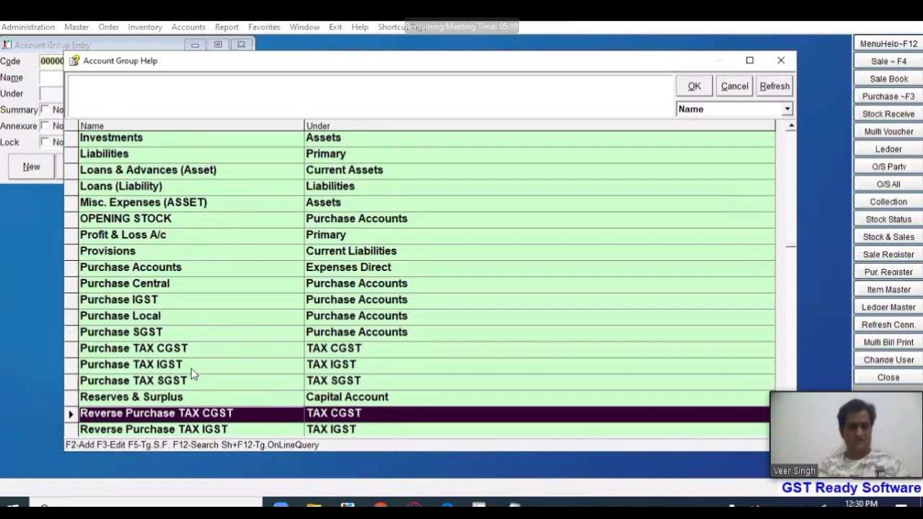
Examine the parents of the sale groups, including Sale IGST, Sale SGST, the sale tax groups and Sales Accounts.
key("Down")
key("Down")
key("Down")
key("Down")
key("Down")
key("Down")
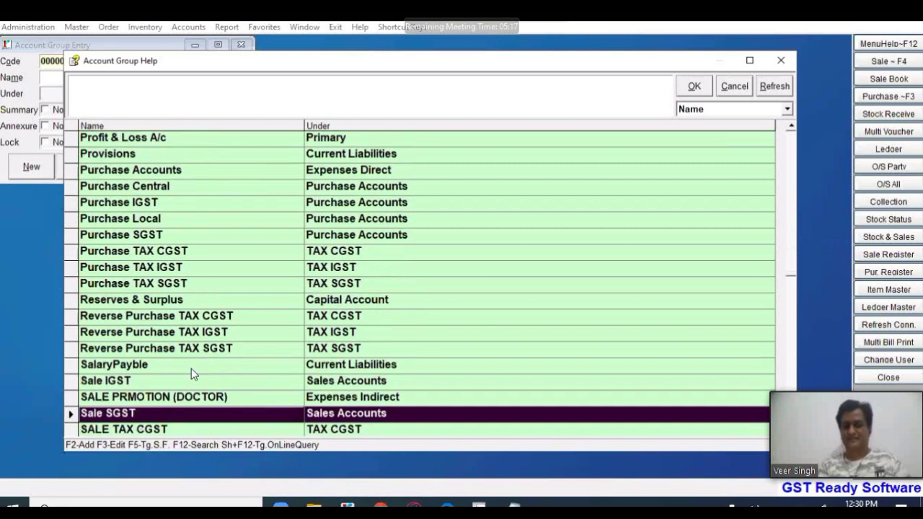
key("Down")
key("Down")
key("Up")
key("Up")
key("Up")
key("Up")
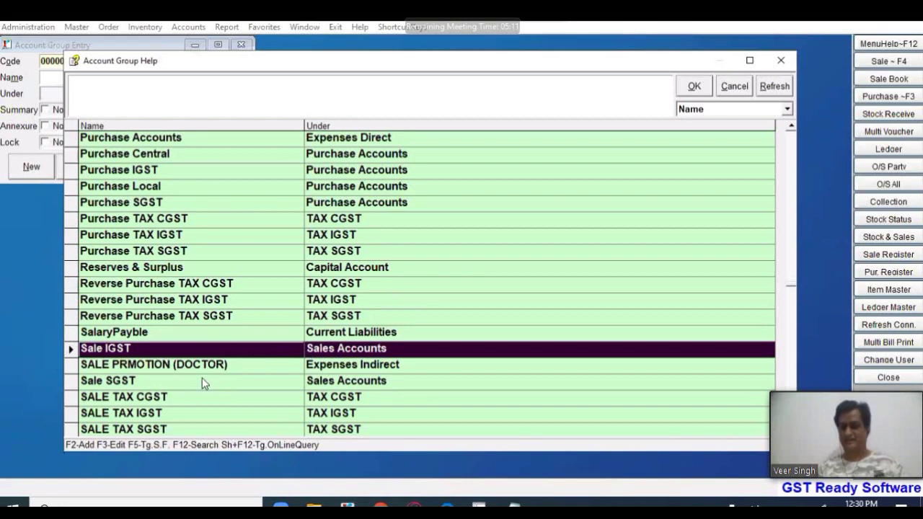
left_click(229, 411)
scroll(229, 414, "down", 1)
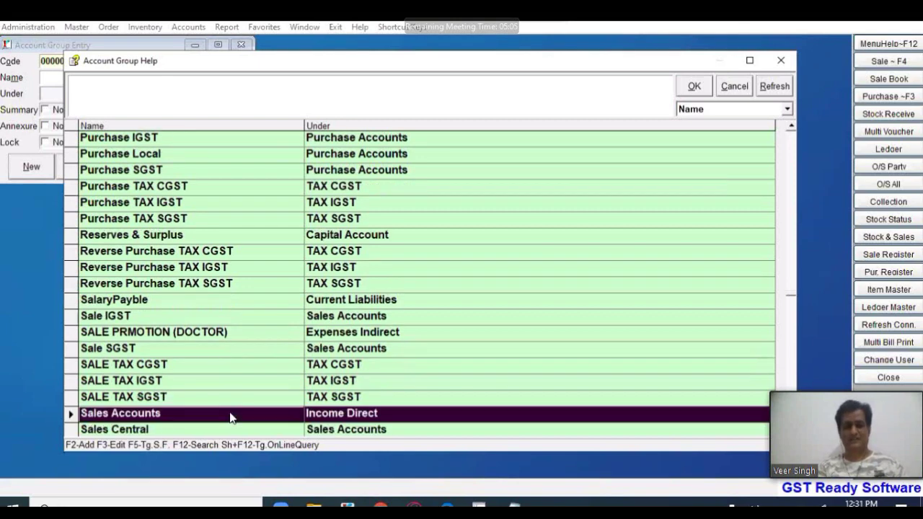
Trace the parent chain of the Tax Central and other tax groups up through Duties & Taxes.
scroll(230, 418, "down", 4)
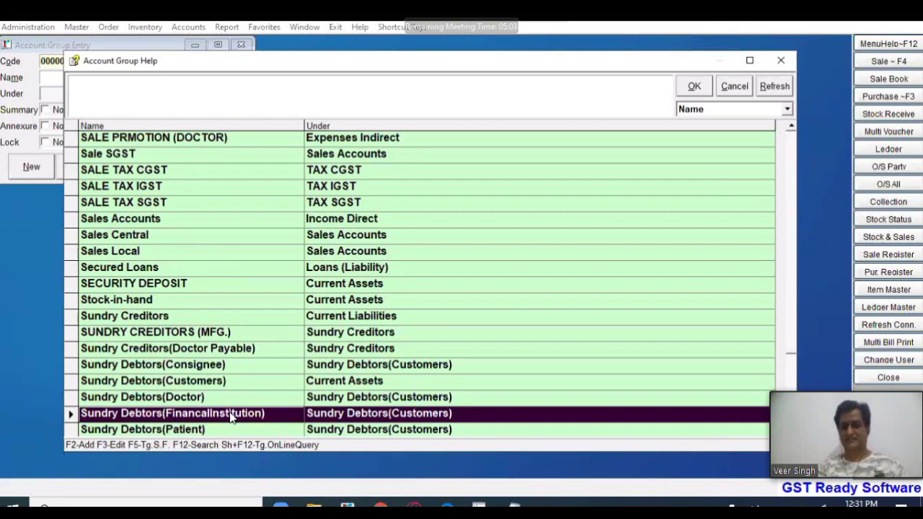
scroll(231, 416, "down", 5)
scroll(230, 417, "up", 3)
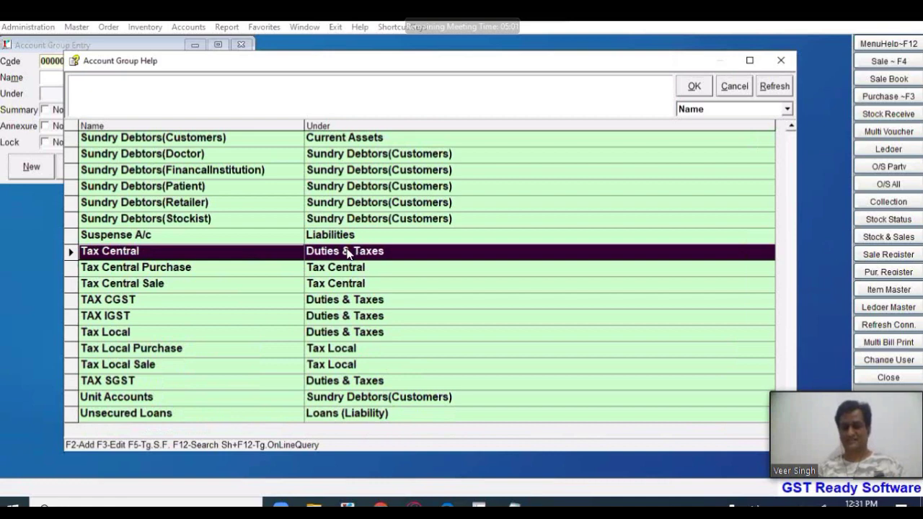
left_click(183, 387)
scroll(184, 390, "up", 7)
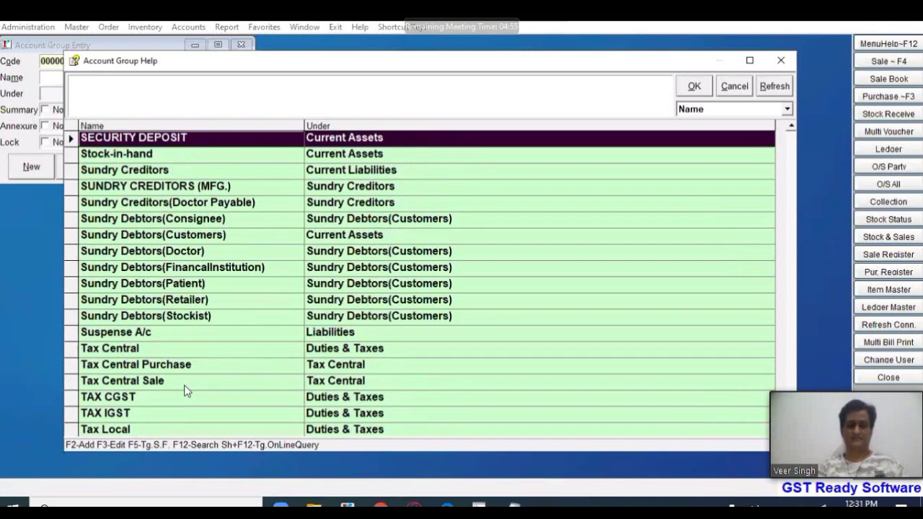
scroll(185, 389, "up", 12)
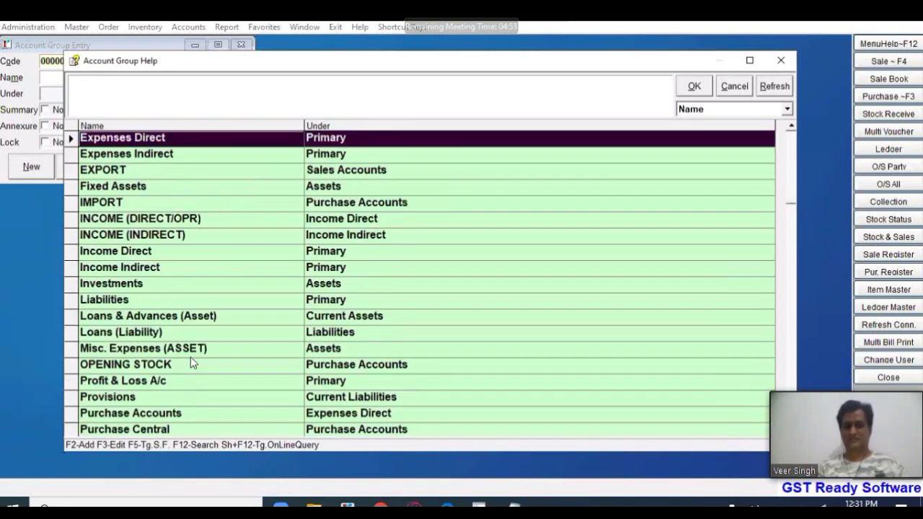
scroll(362, 184, "up", 2)
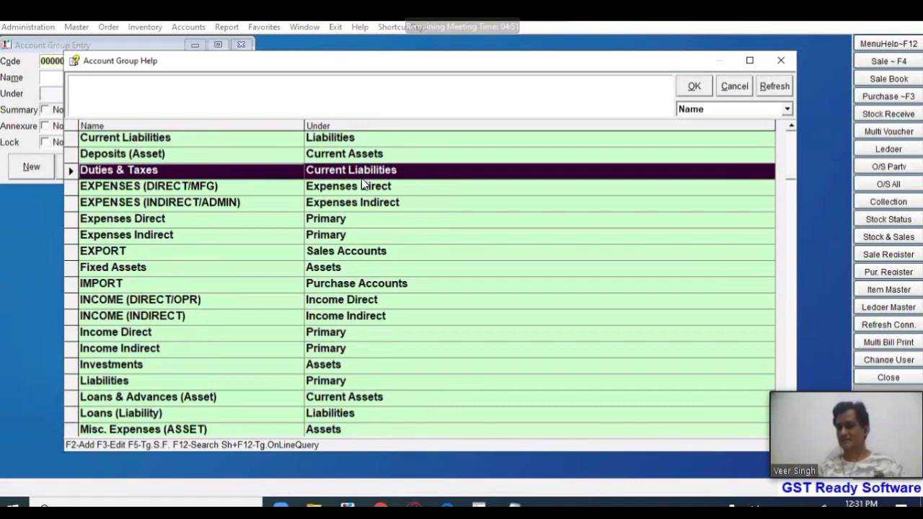
Examine the parents of the Sundry Creditors and Sundry Debtors groups, including the Consignee, Customers and Retailer debtors.
left_click(140, 317)
scroll(139, 318, "down", 4)
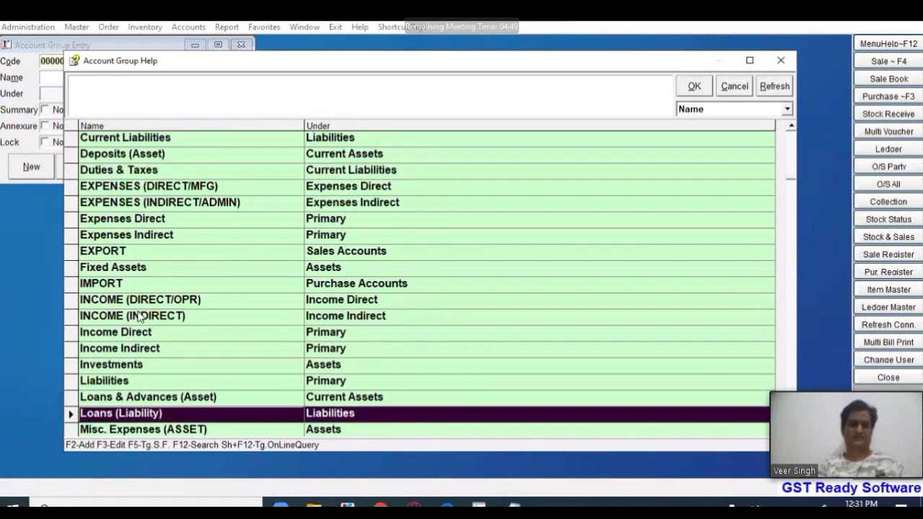
scroll(139, 317, "down", 7)
scroll(139, 318, "down", 20)
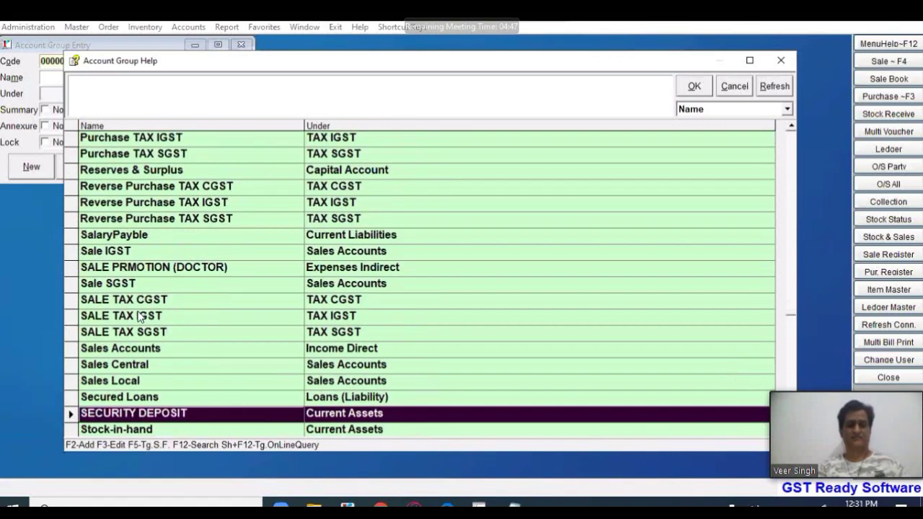
scroll(139, 317, "down", 18)
scroll(140, 317, "up", 19)
scroll(285, 269, "down", 4)
scroll(284, 269, "up", 1)
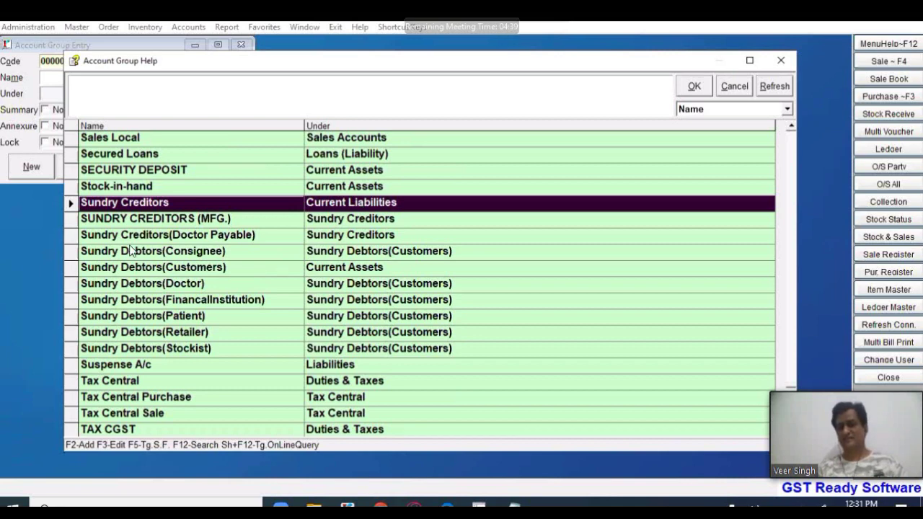
scroll(131, 296, "down", 3)
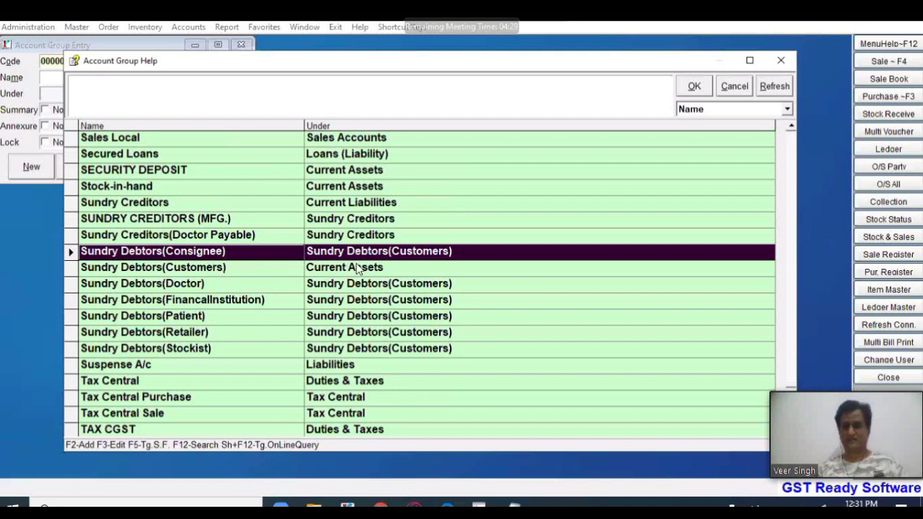
key("Down")
key("Down")
key("Up")
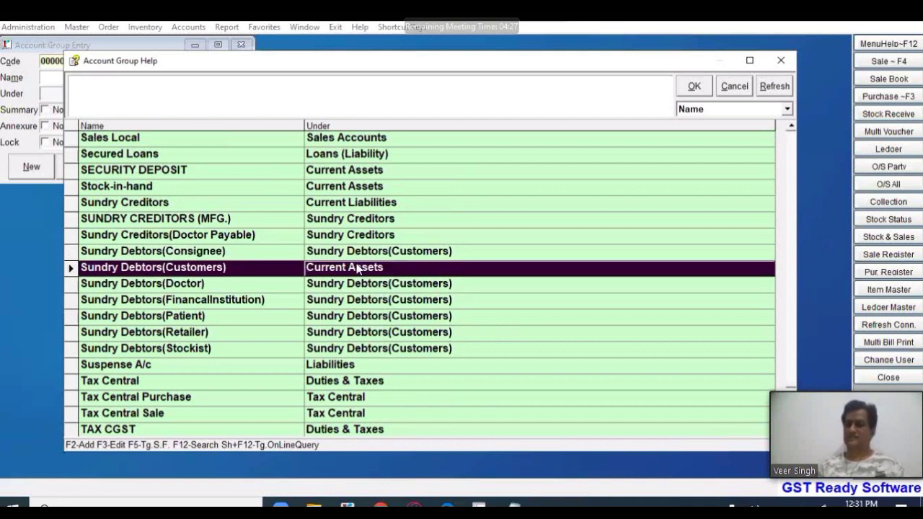
left_click(147, 333)
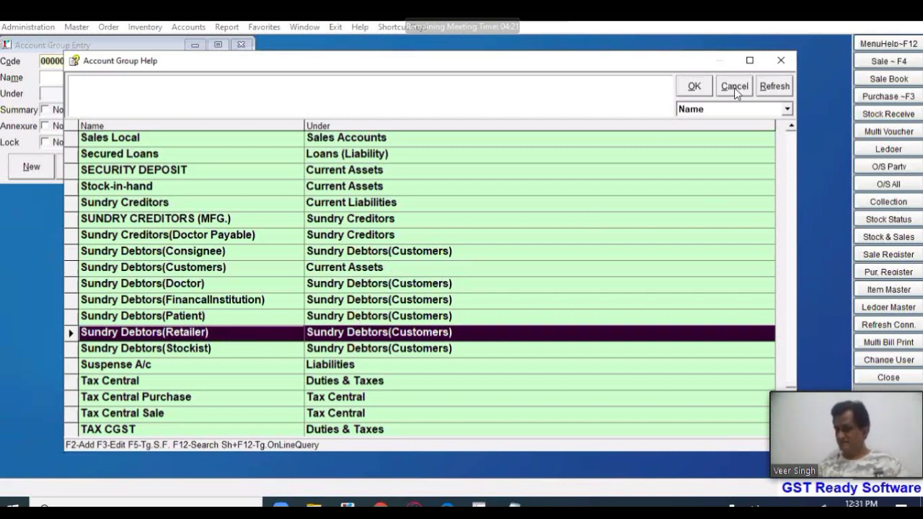
Close the account group list and entry form, and open a blank Account Master Detail Entry form without choosing an existing ledger.
key("Escape")
key("Escape")
left_click(77, 28)
mouse_move(119, 44)
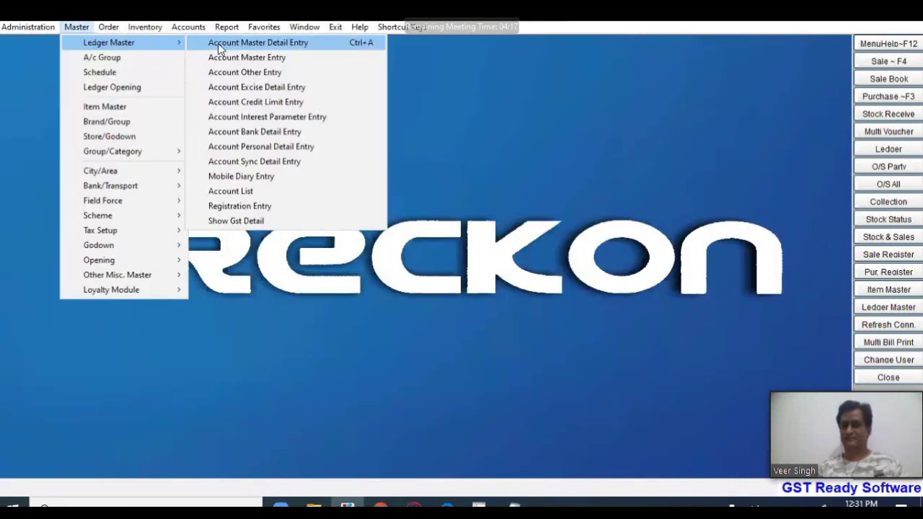
left_click(218, 43)
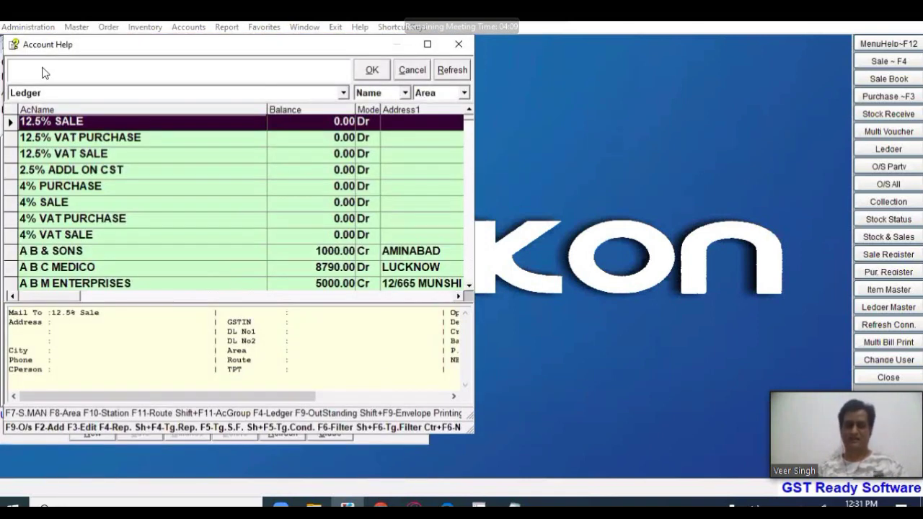
key("Escape")
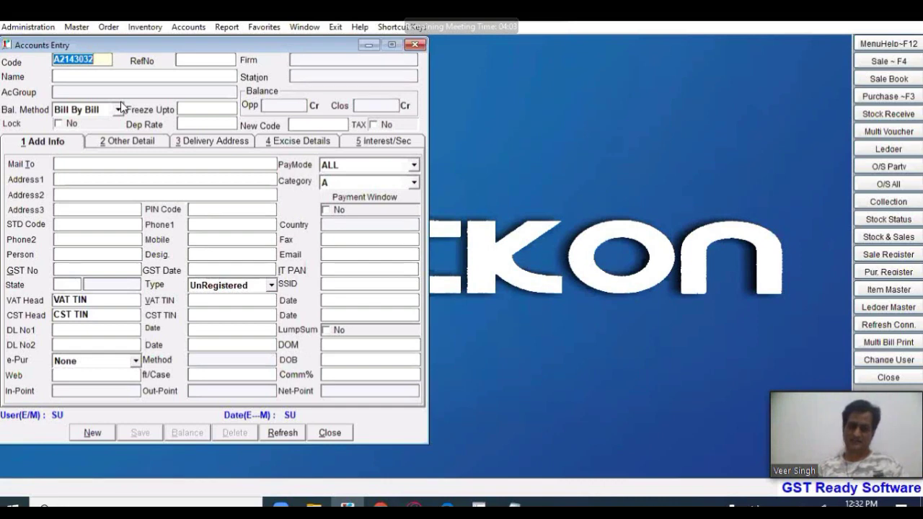
Close the ledger entry form and load the account group with code 000003 in Account Group Entry.
left_click(415, 45)
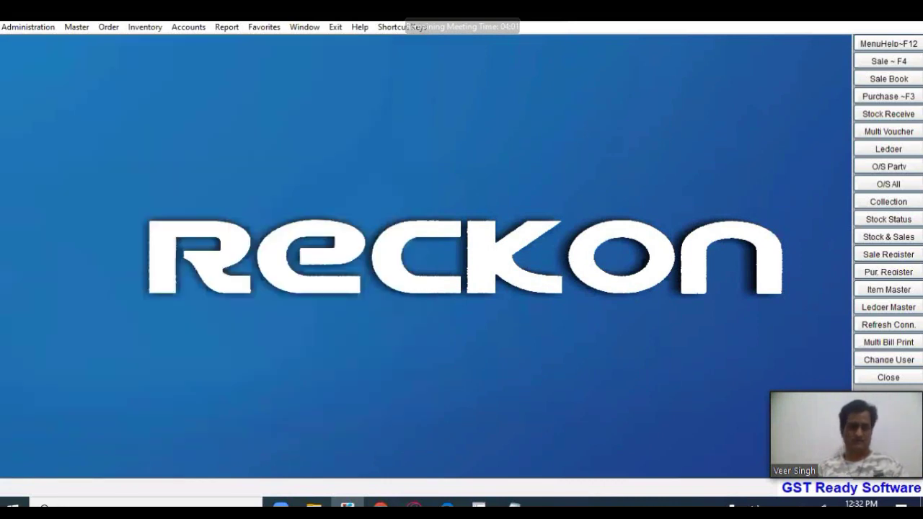
left_click(188, 27)
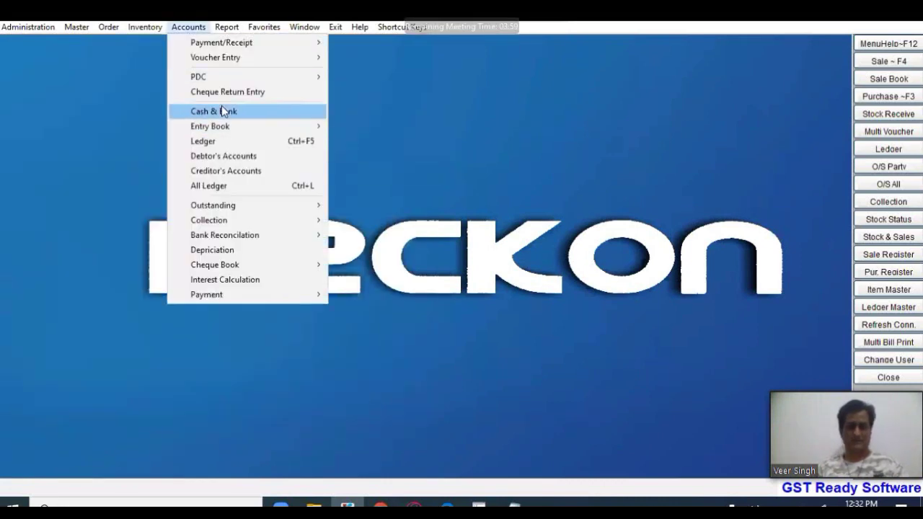
left_click(223, 111)
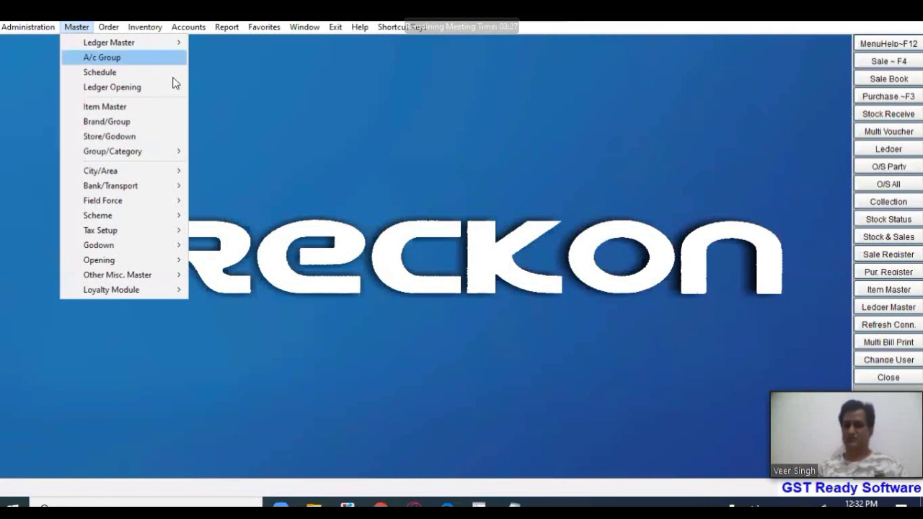
left_click(108, 59)
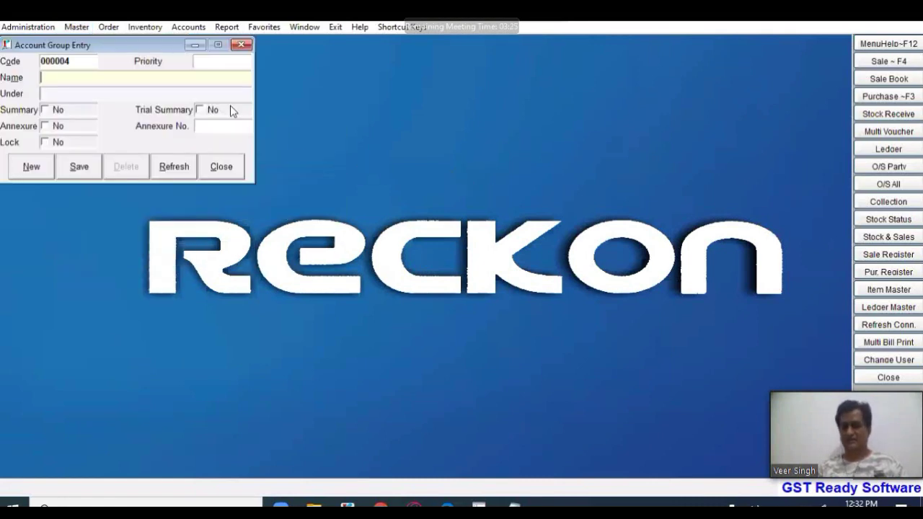
left_click(72, 66)
key("Right")
key("BackSpace")
type("3")
key("Return")
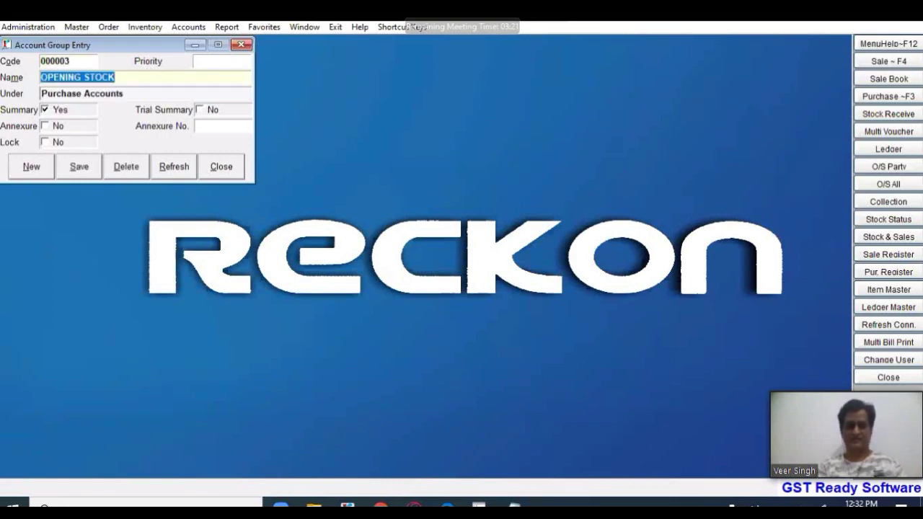
Look up the SalaryPayble account group by searching the group list for "sala".
key("Up")
key("BackSpace")
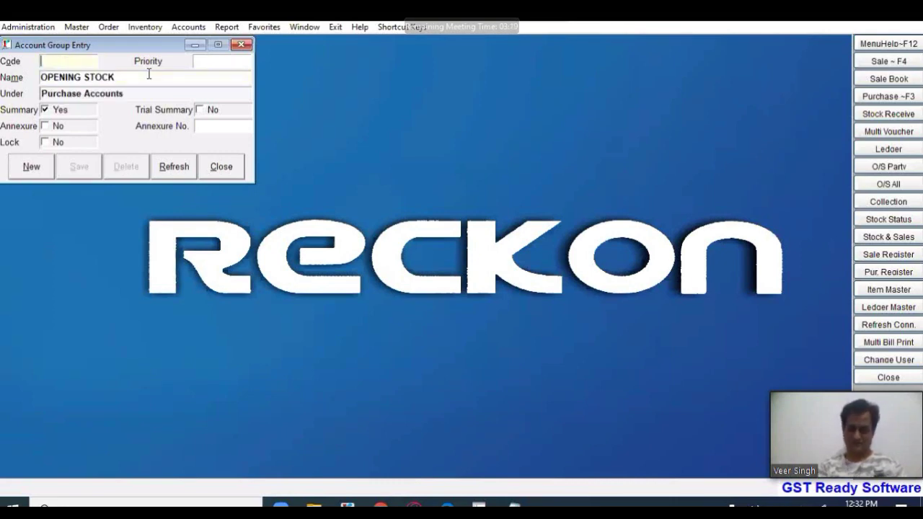
type("s")
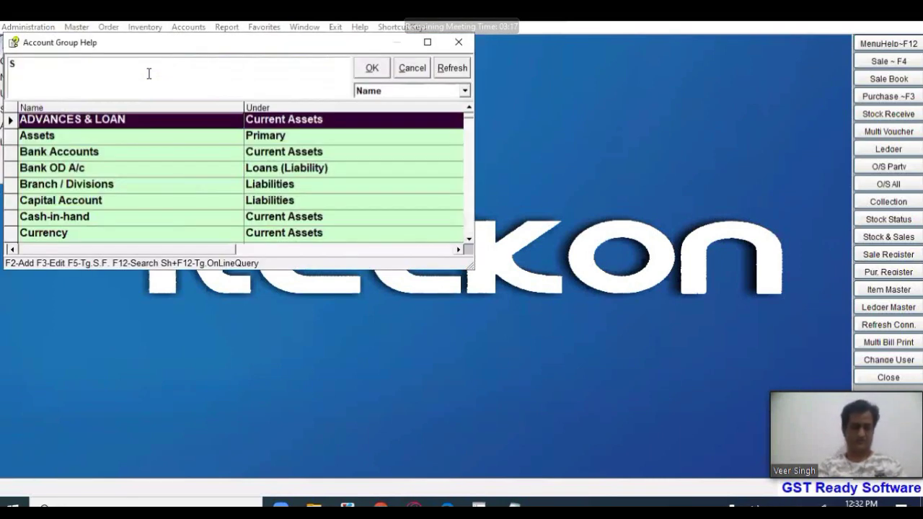
type("ala")
key("Return")
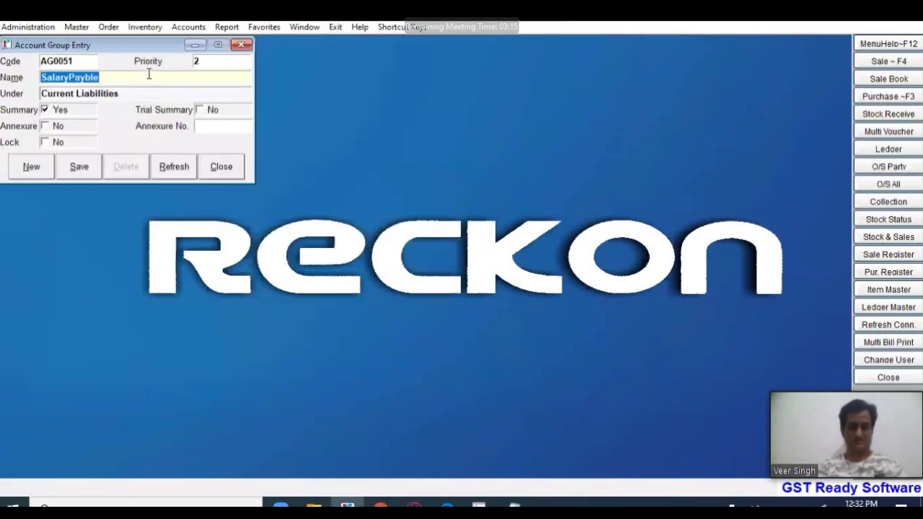
Create the account group EXPENSE PAYABLE under Current Liabilities, save it and close the group form.
key("Up")
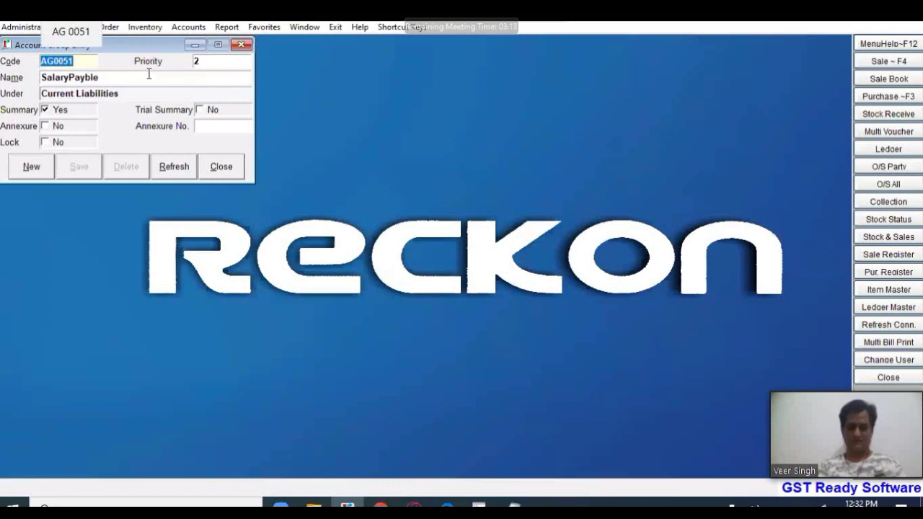
key("BackSpace")
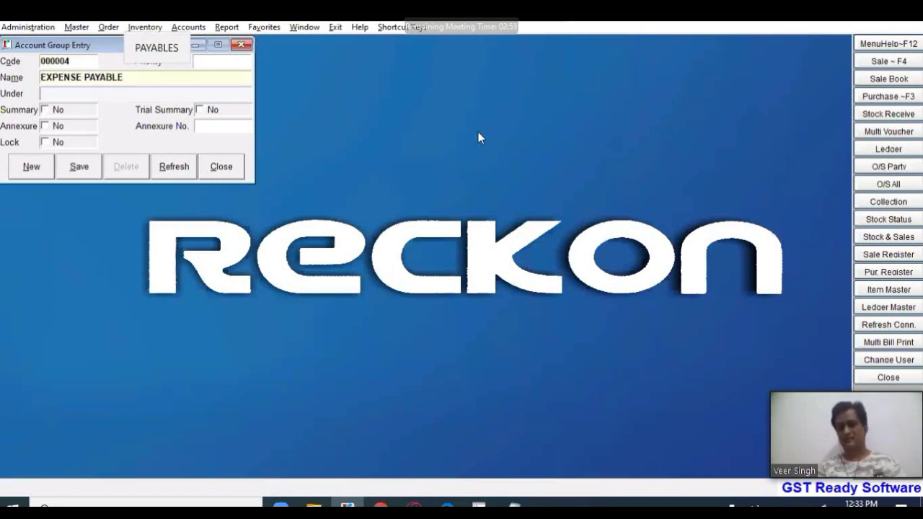
key("Return")
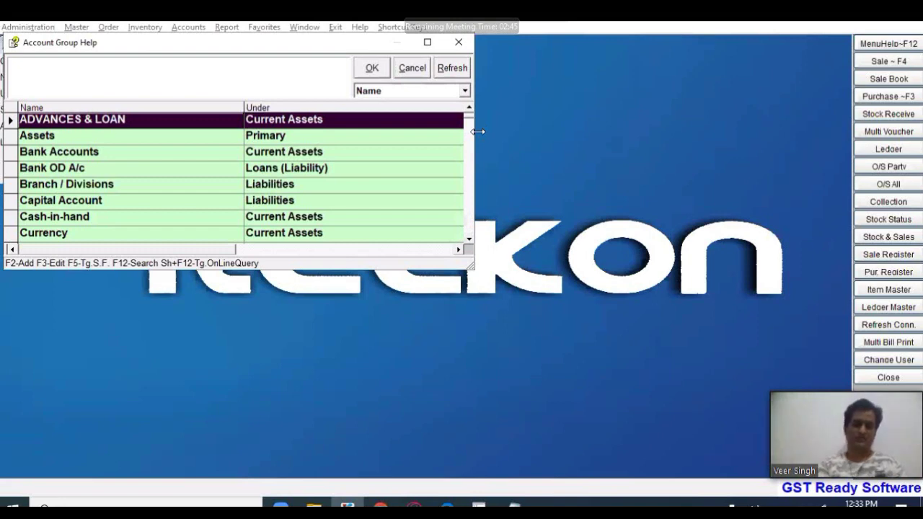
type("LI")
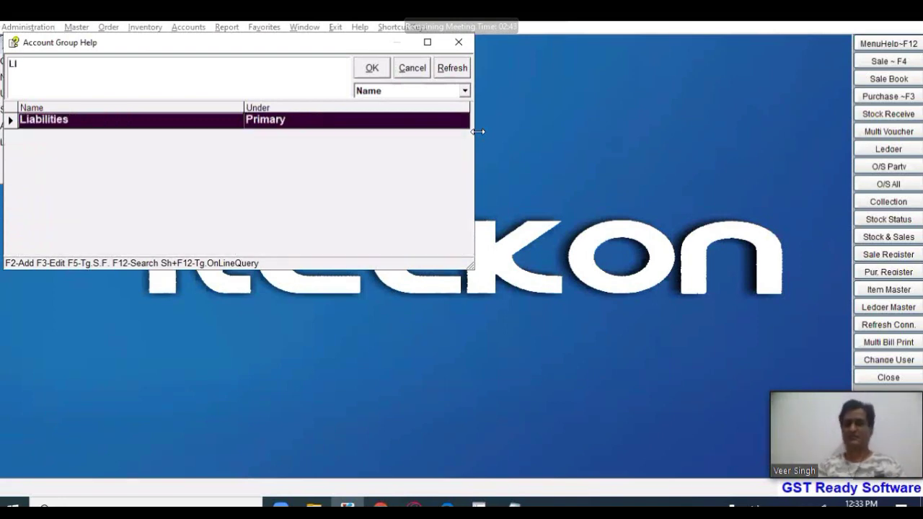
key("BackSpace")
key("BackSpace")
type("CUR")
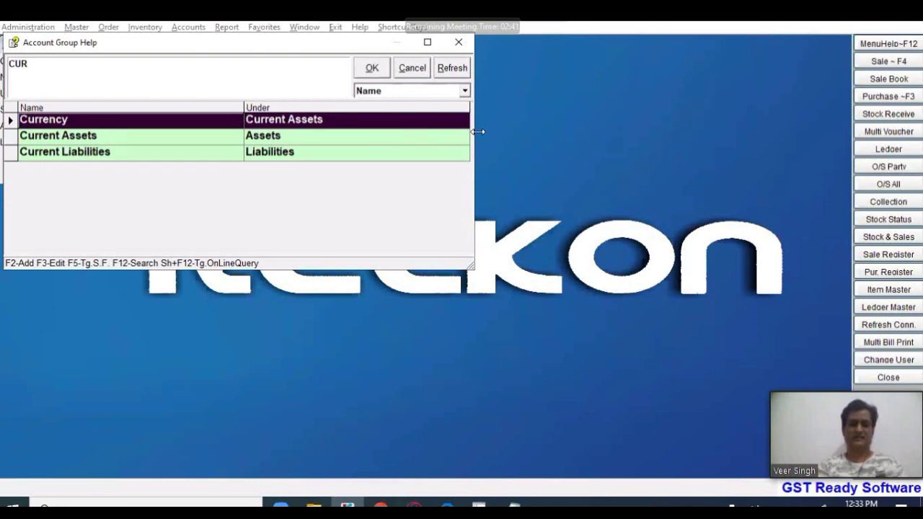
key("Down")
key("Down")
key("Return")
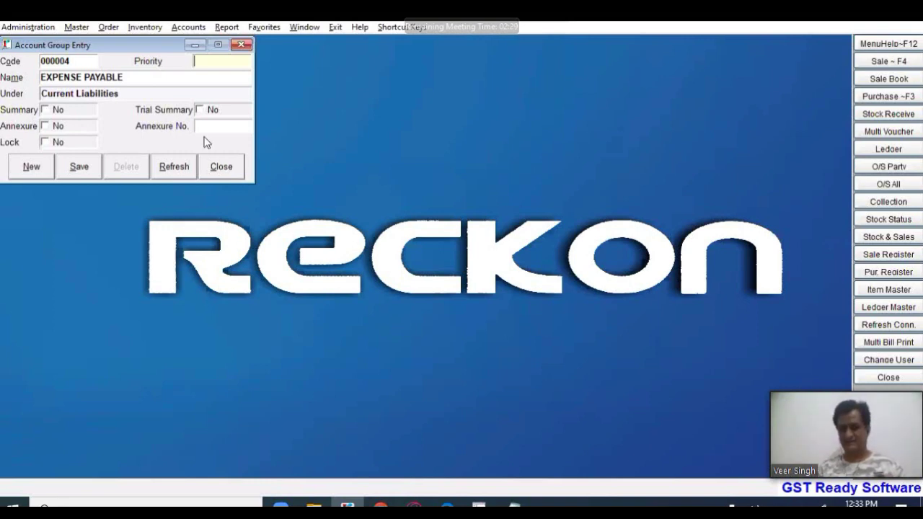
left_click(76, 165)
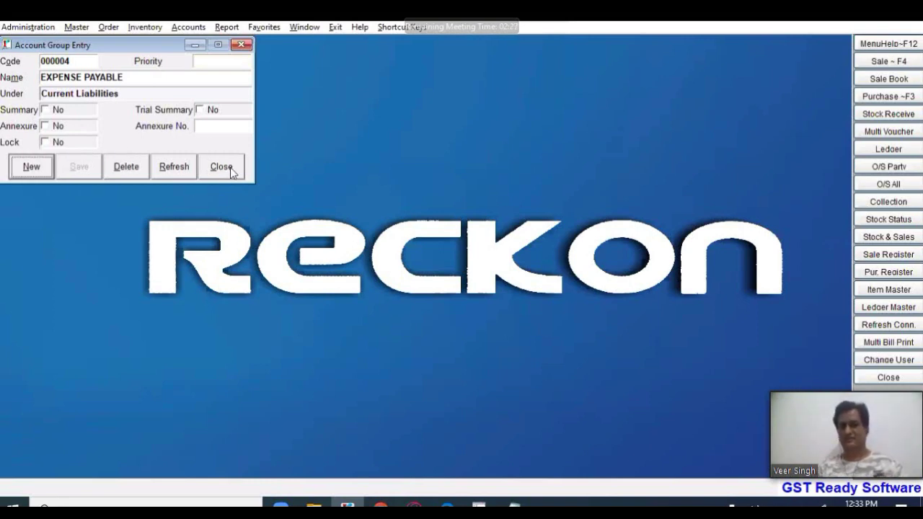
left_click(230, 167)
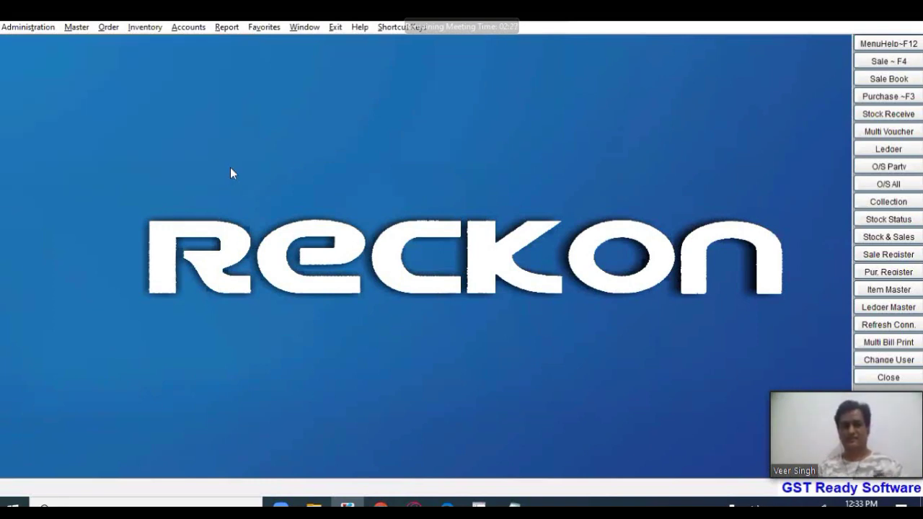
Open a blank Accounts Entry form for a new ledger.
left_click(85, 27)
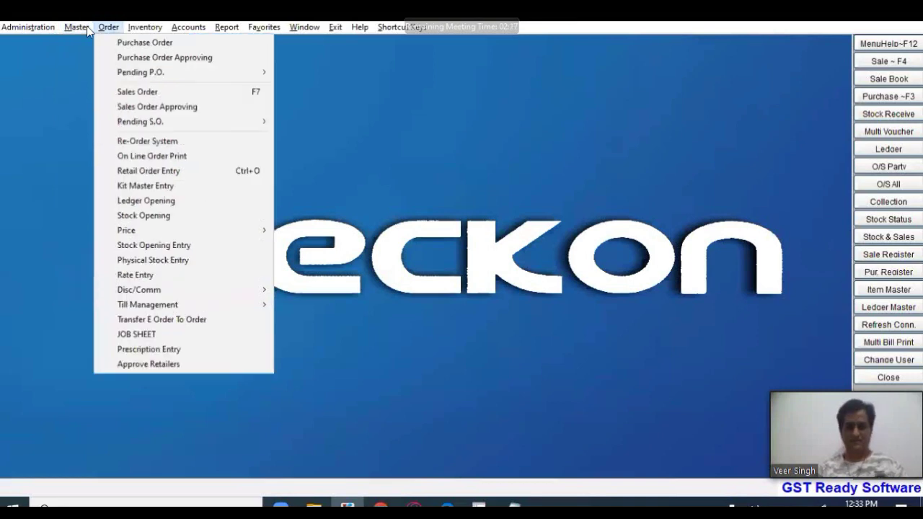
left_click(76, 30)
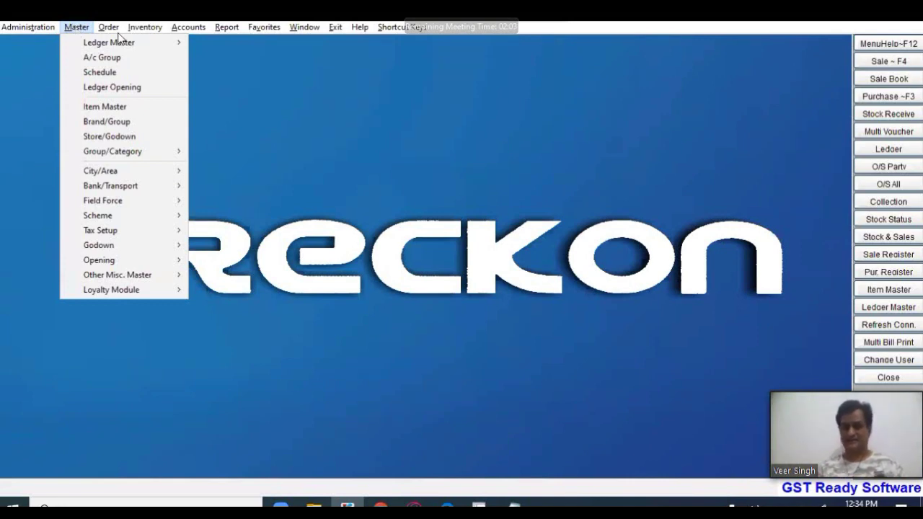
left_click(108, 27)
left_click(221, 44)
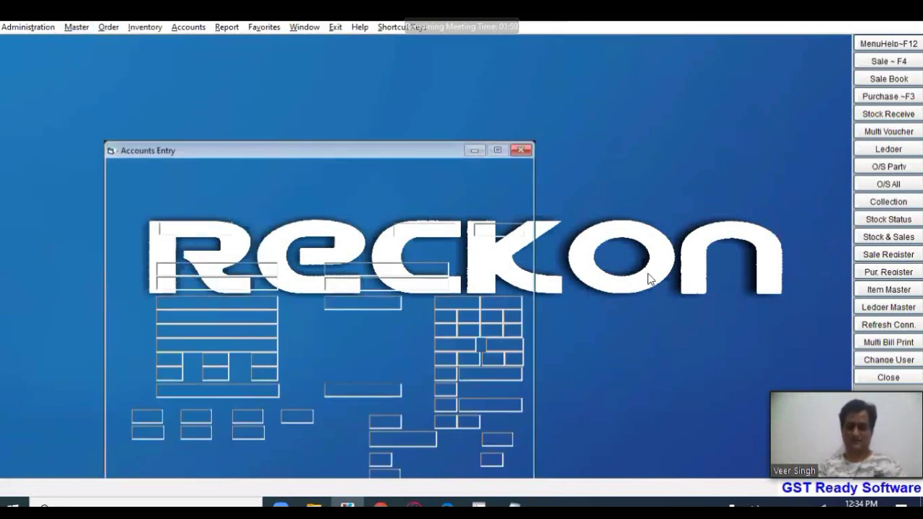
Name the new ledger PETROL EXPENSES.
type("PERTOL")
key("BackSpace")
key("BackSpace")
key("BackSpace")
type("TROL ACCOUNT")
key("BackSpace")
key("BackSpace")
key("BackSpace")
key("BackSpace")
key("BackSpace")
key("BackSpace")
key("BackSpace")
type("EXPENSES")
key("Return")
Assign the PETROL EXPENSES ledger to the EXPENSES (INDIRECT/ADMIN) account group and save it.
key("Escape")
key("Return")
type("EX")
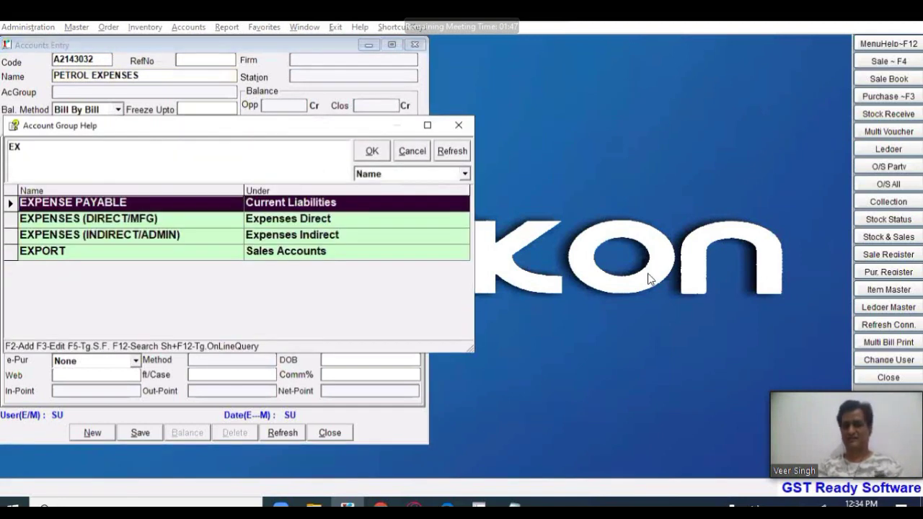
key("Down")
key("Down")
key("Return")
key("Return")
key("Return")
key("Return")
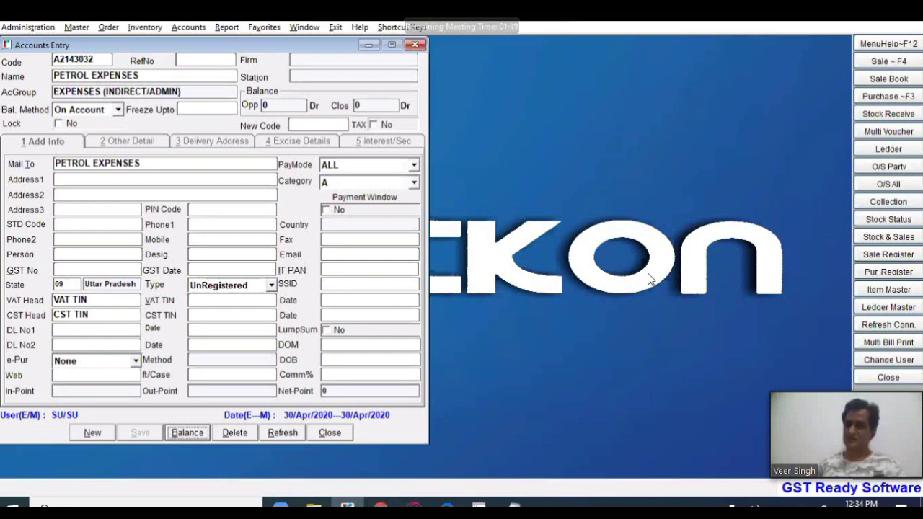
Delete the saved PETROL EXPENSES ledger.
left_click(240, 435)
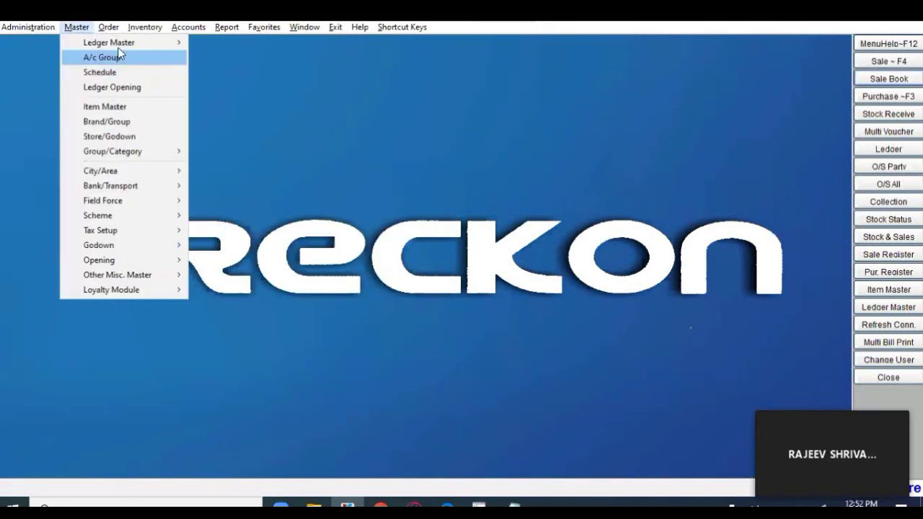
Review the available master options and the list of accounts reports, including trial balance and balance sheet.
mouse_move(121, 42)
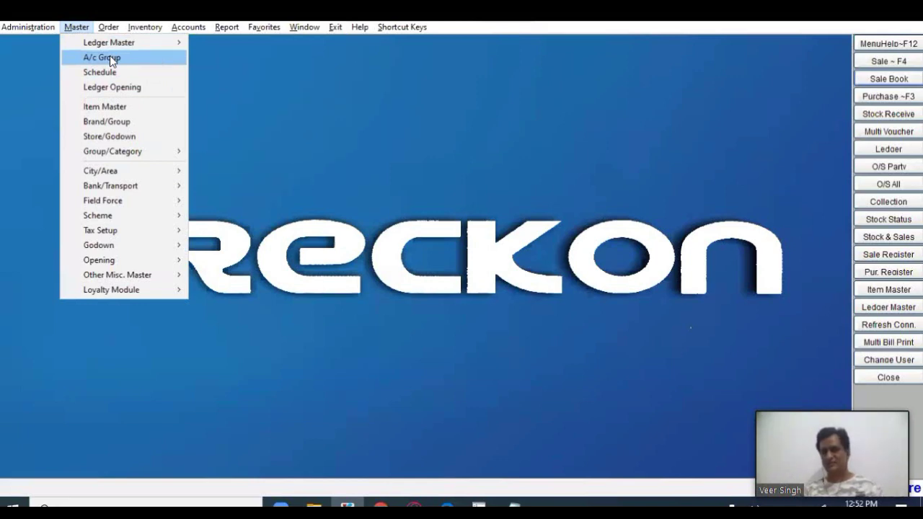
left_click(364, 228)
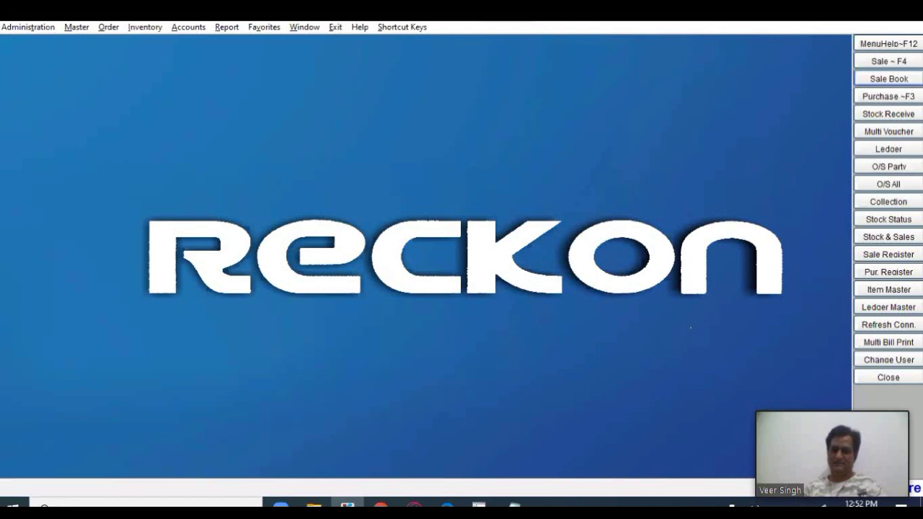
left_click(228, 27)
mouse_move(264, 43)
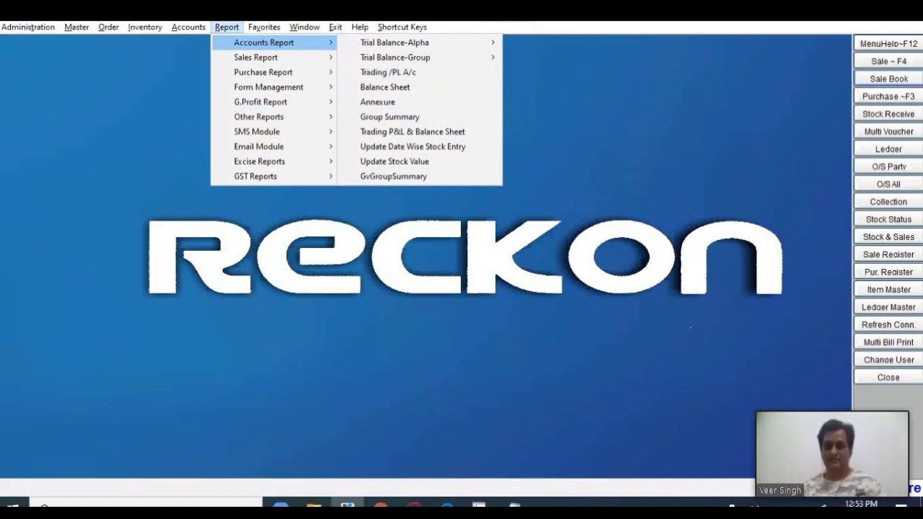
Switch to the Notepad notes and review the LIABILITY and ASSET headings.
left_click(514, 505)
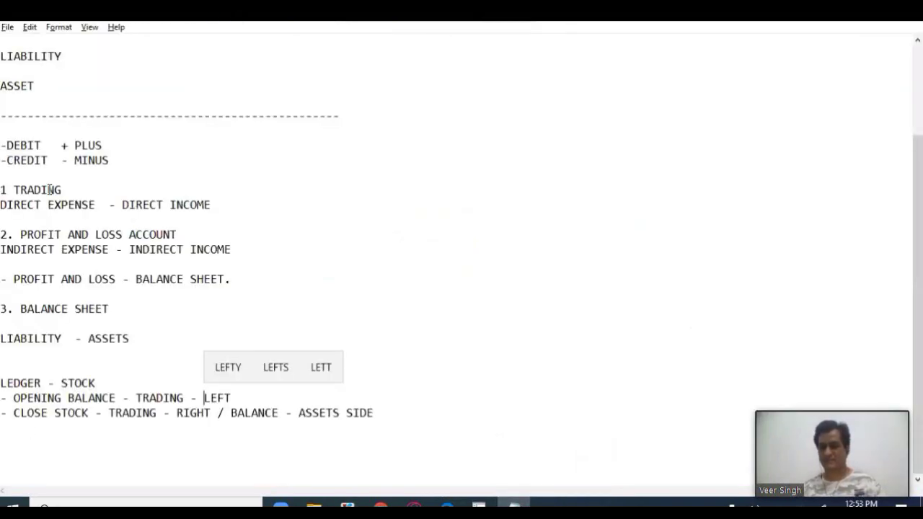
left_click_drag(19, 60, 72, 62)
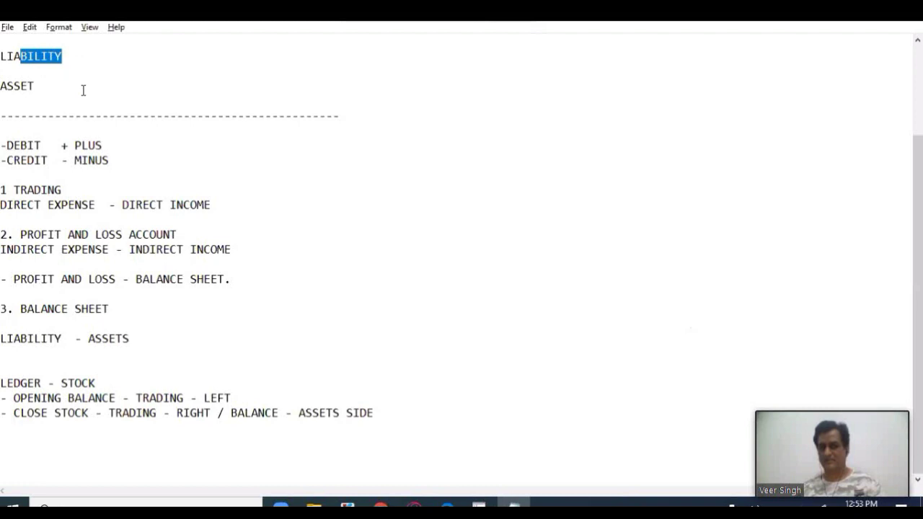
left_click_drag(29, 86, 91, 91)
left_click(91, 90)
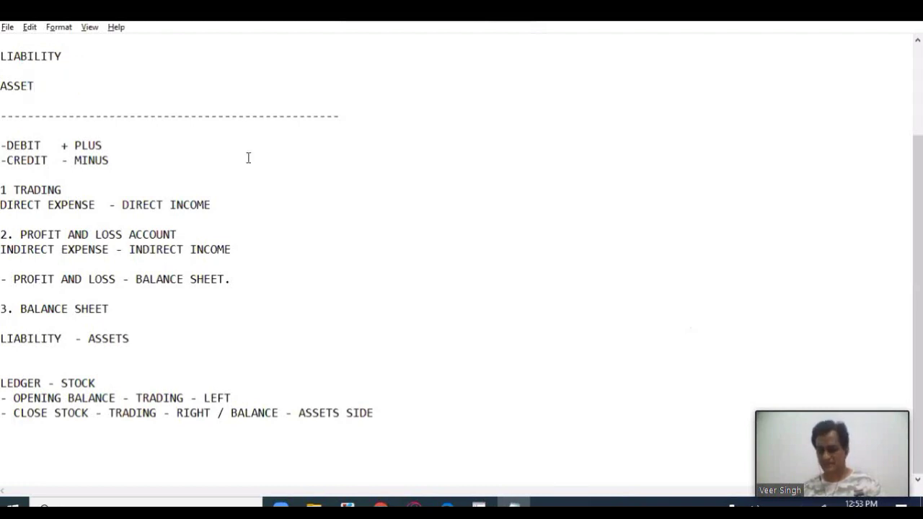
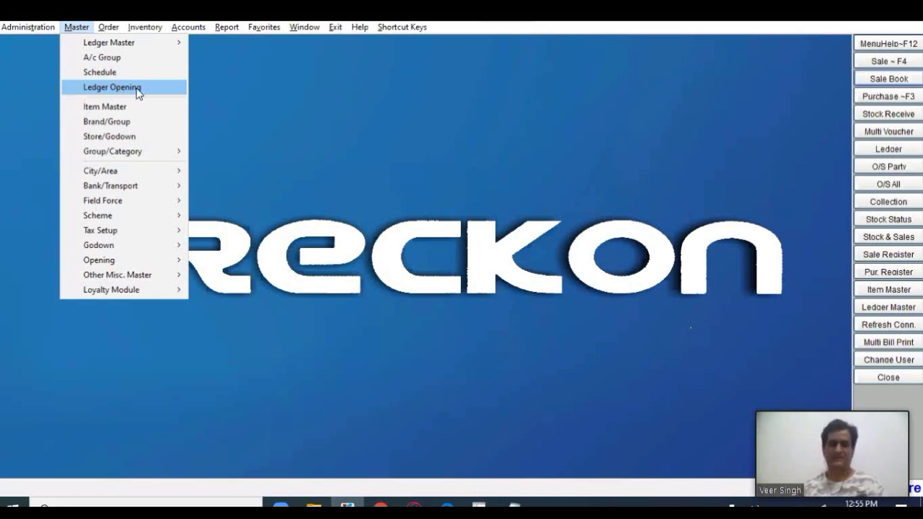
Open the ledger opening entry for the CASH account and set the opening amount in row 1 to 100000.
left_click(138, 93)
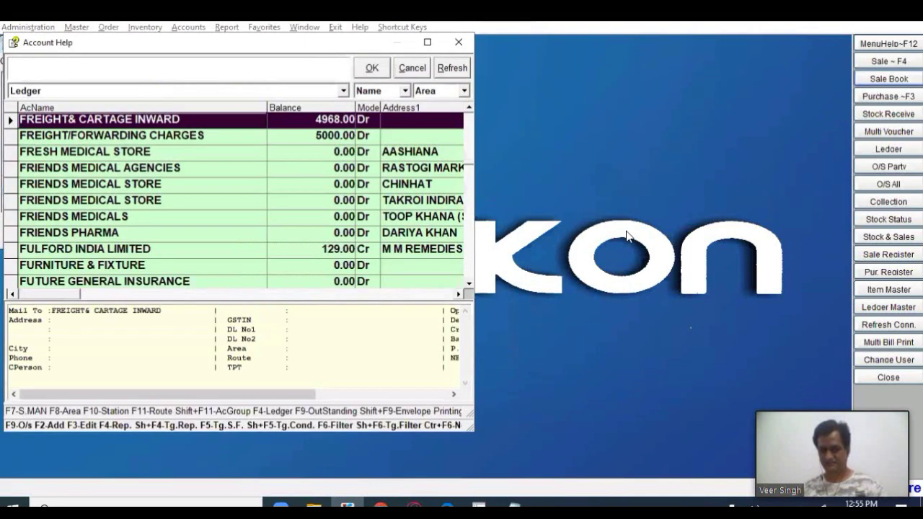
type("CAS")
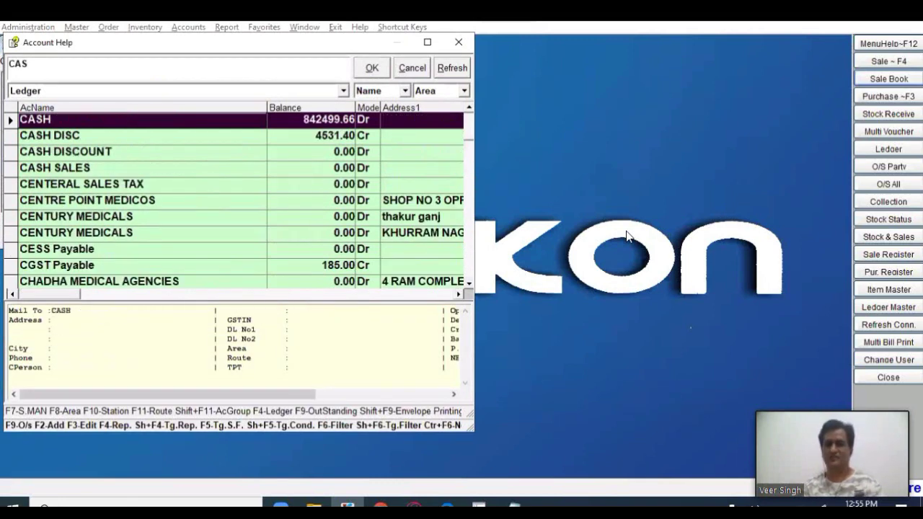
key("Return")
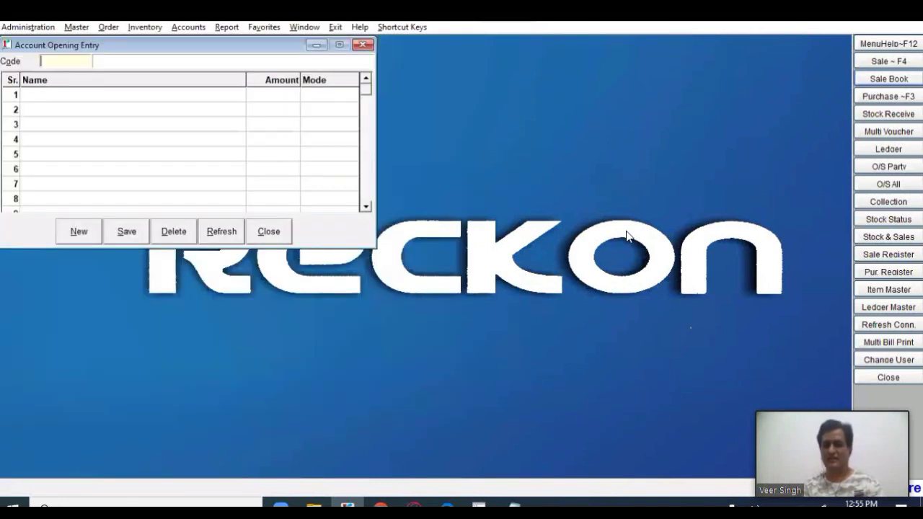
key("Return")
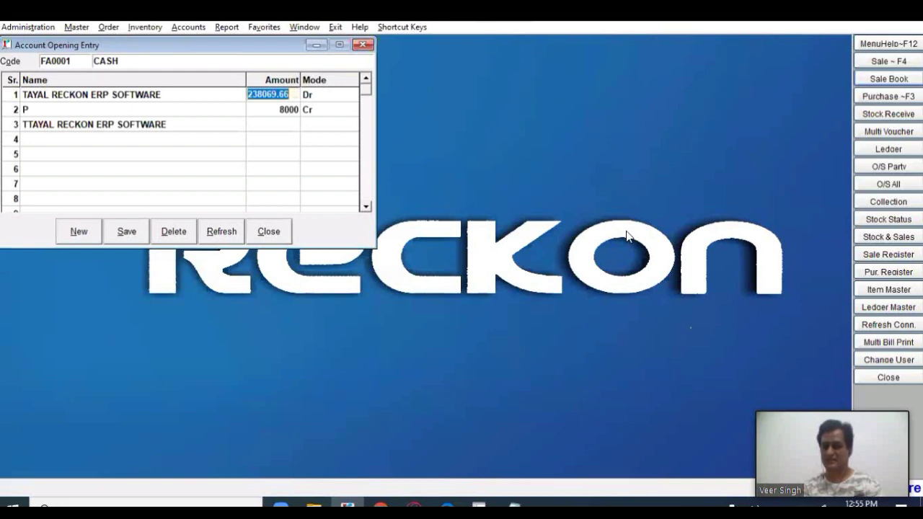
type("1")
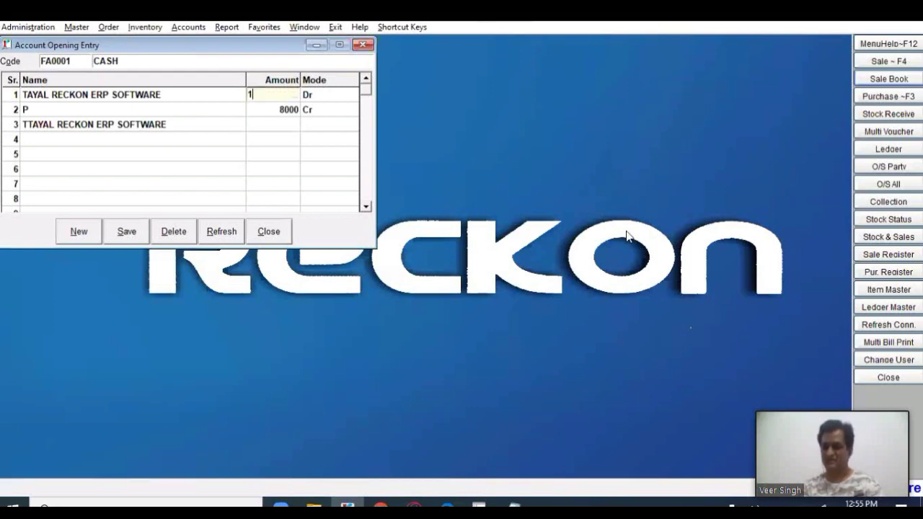
type("00000")
key("Return")
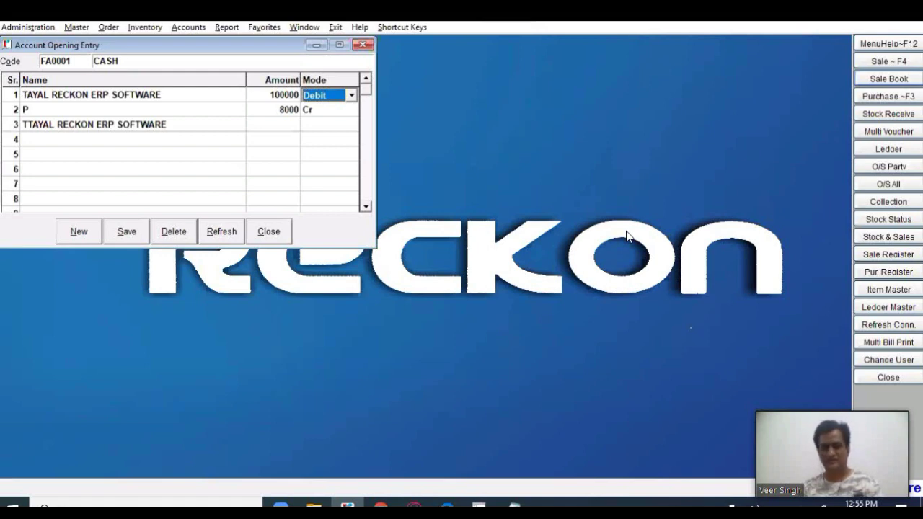
Accept Debit mode for the CASH opening amount, continue without adjusting bills, then save and close the entry.
key("Return")
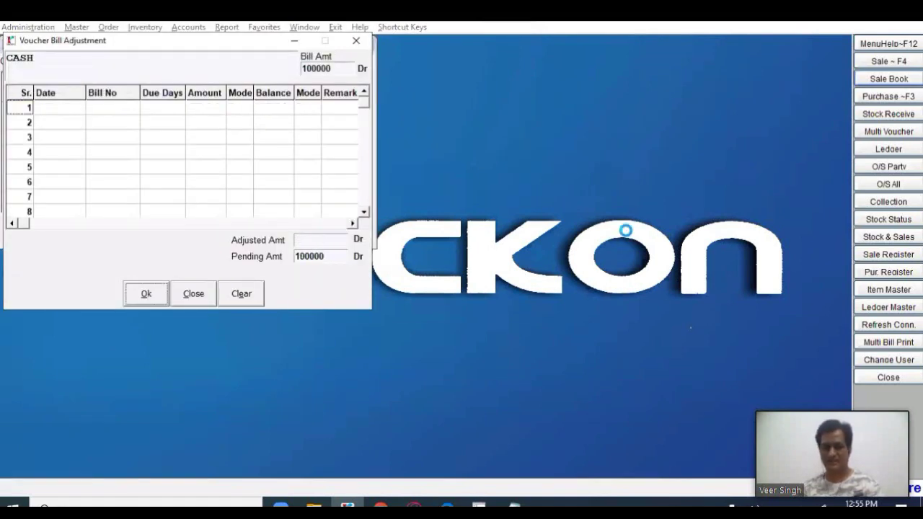
key("Return")
key("Left")
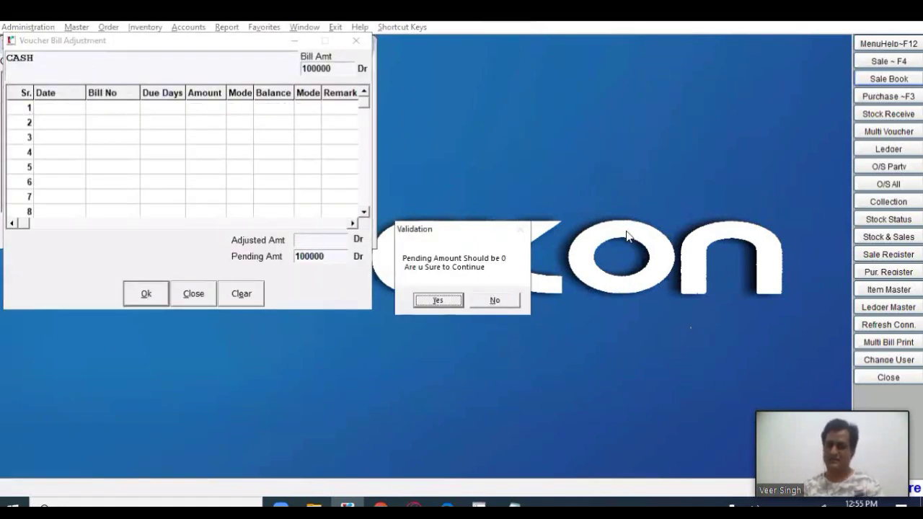
key("Return")
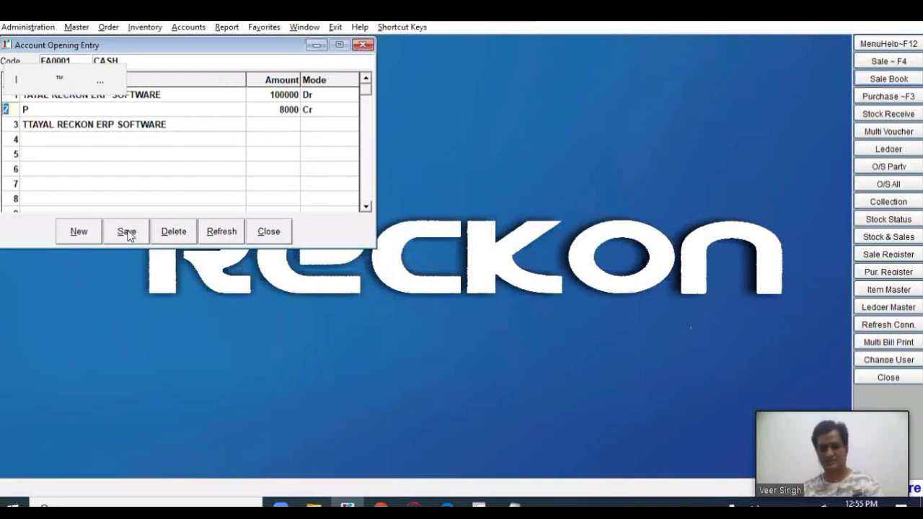
left_click(127, 231)
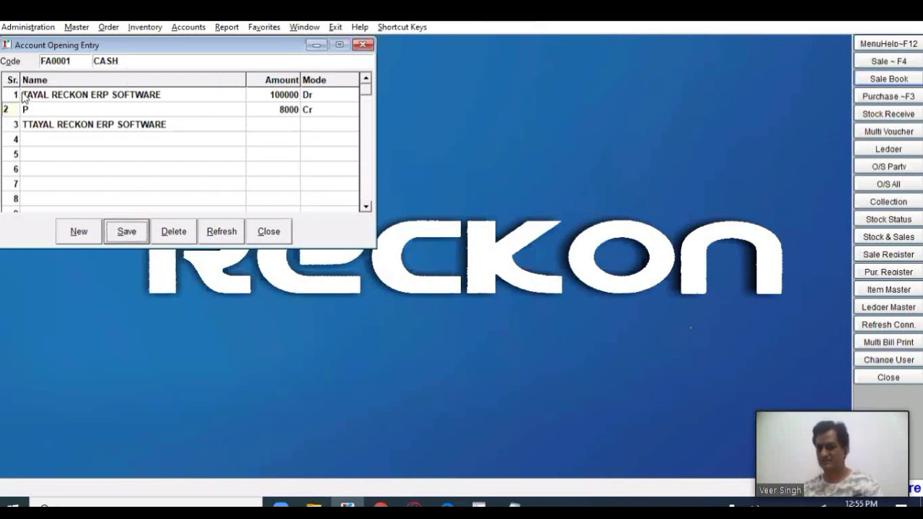
left_click(69, 237)
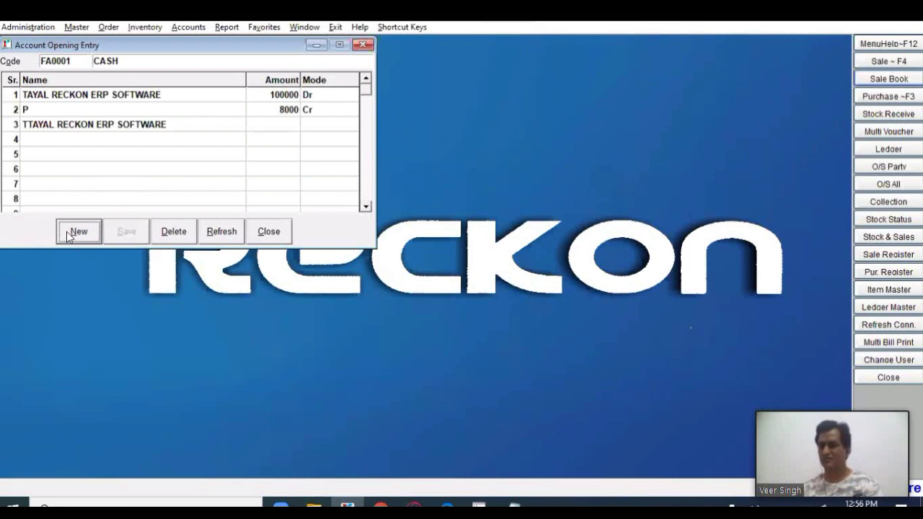
left_click(269, 232)
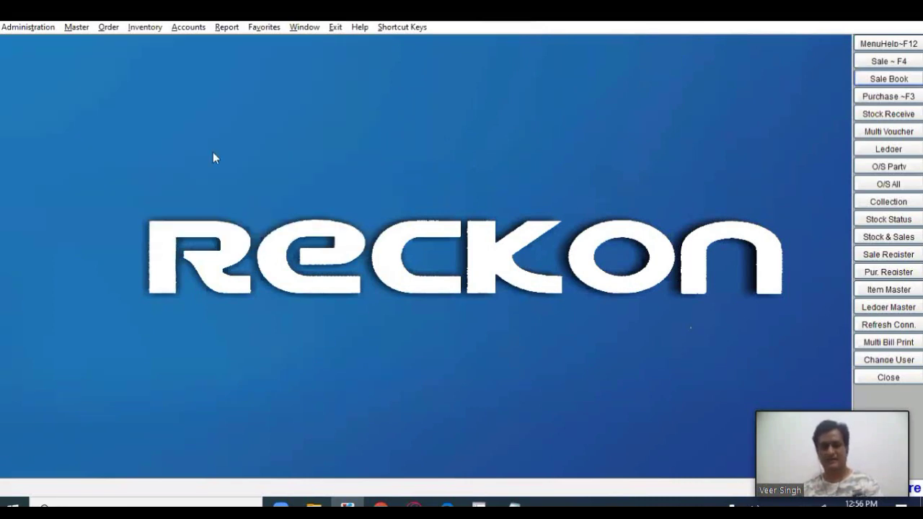
Open a sale invoice and browse the party account list to examine the ledgers' balances and account groups.
left_click(70, 26)
key("F4")
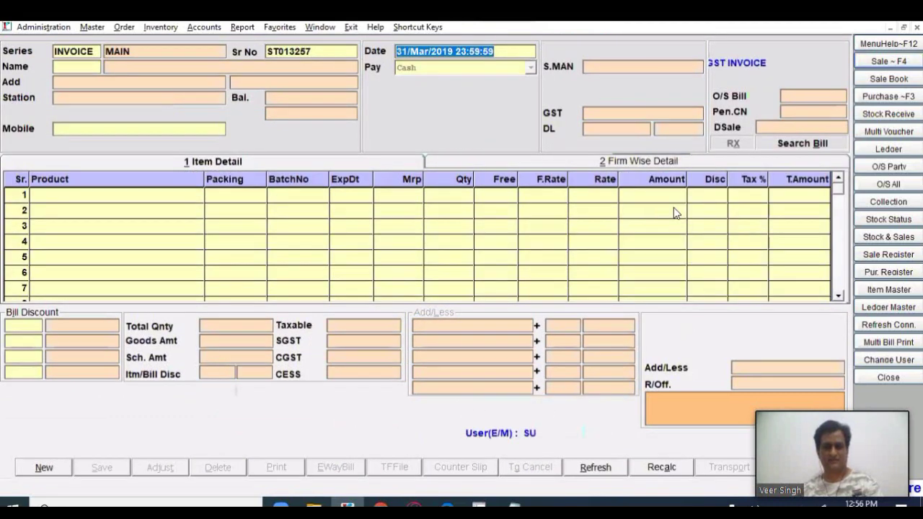
key("Return")
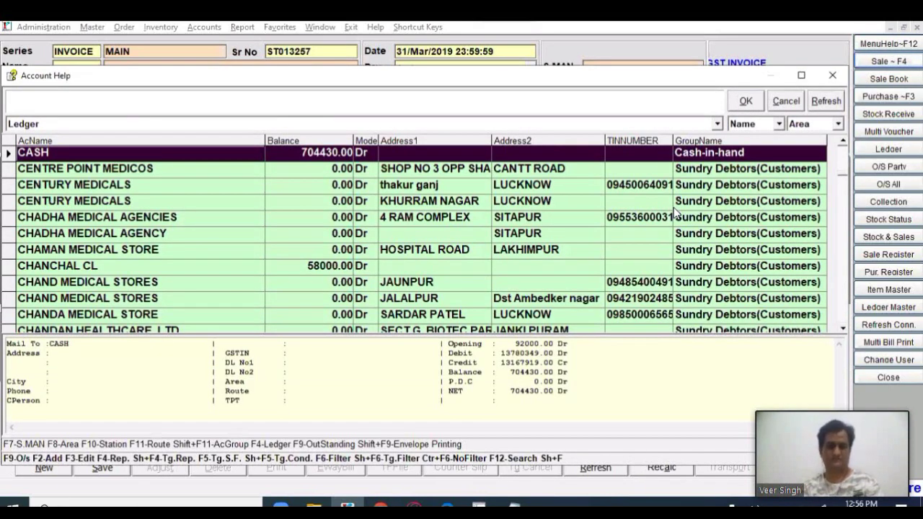
key("Down")
key("Page_Down")
key("Down")
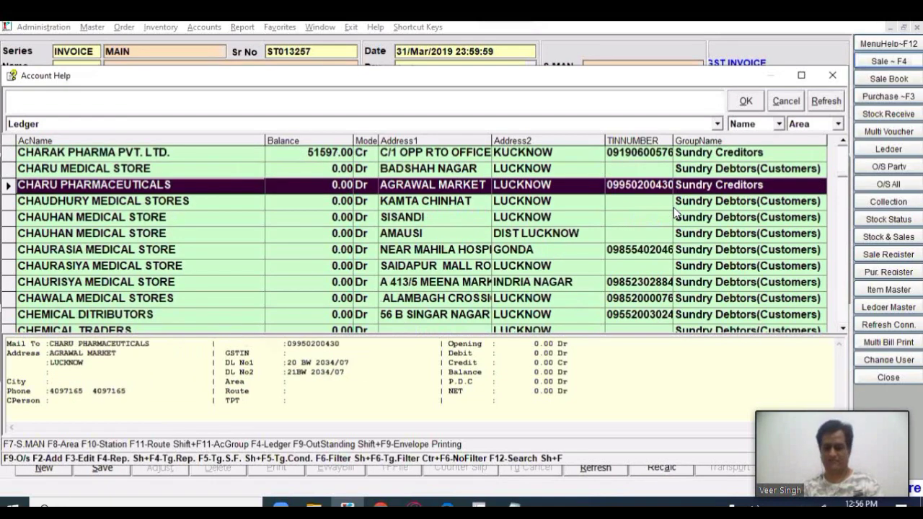
key("Up")
key("Up")
key("Down")
key("Up")
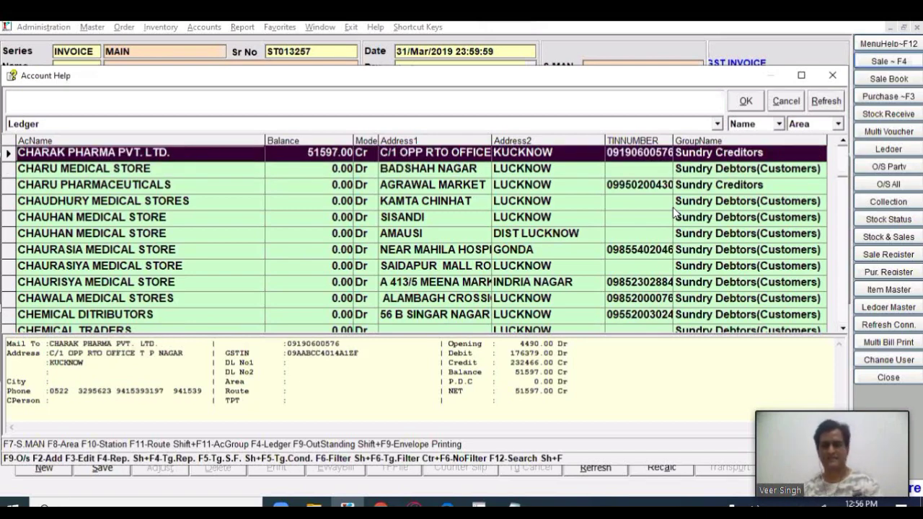
Check the opening balance of the A G ENTERPRISES ledger in the account list, then close the list.
left_click(281, 168)
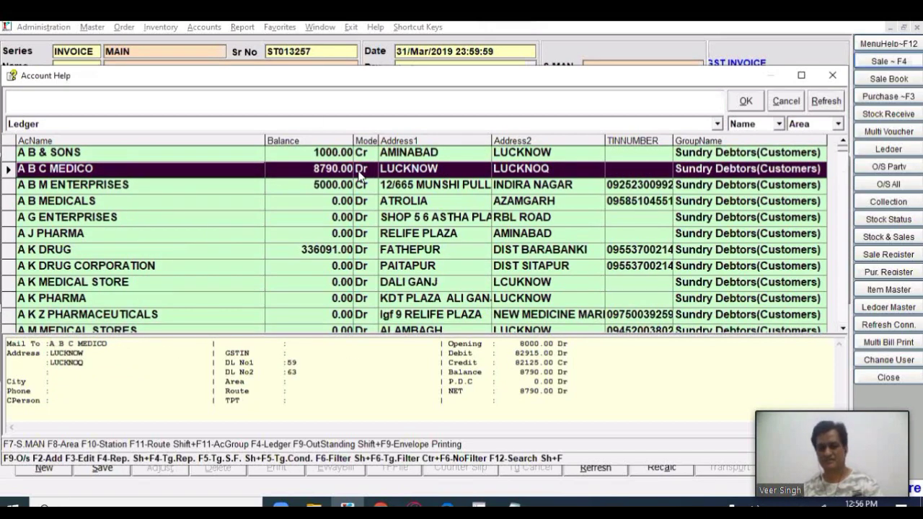
left_click(66, 219)
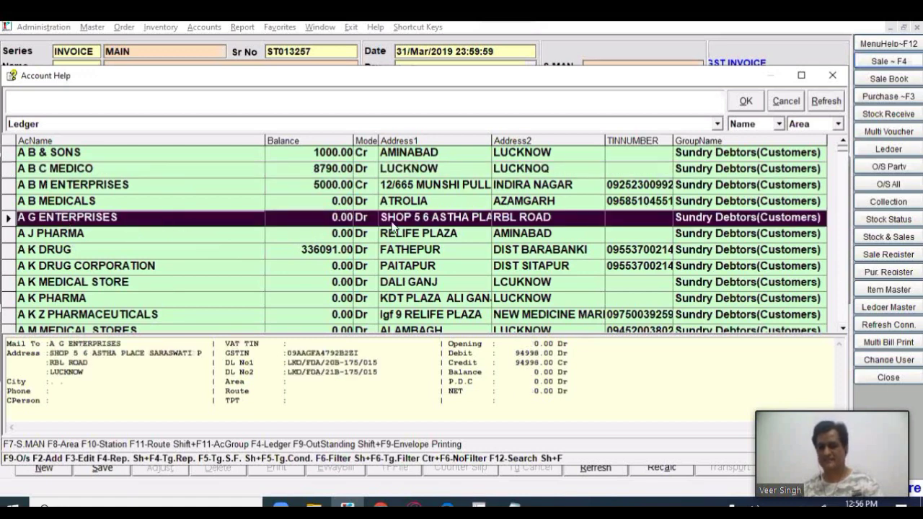
left_click_drag(515, 353, 596, 344)
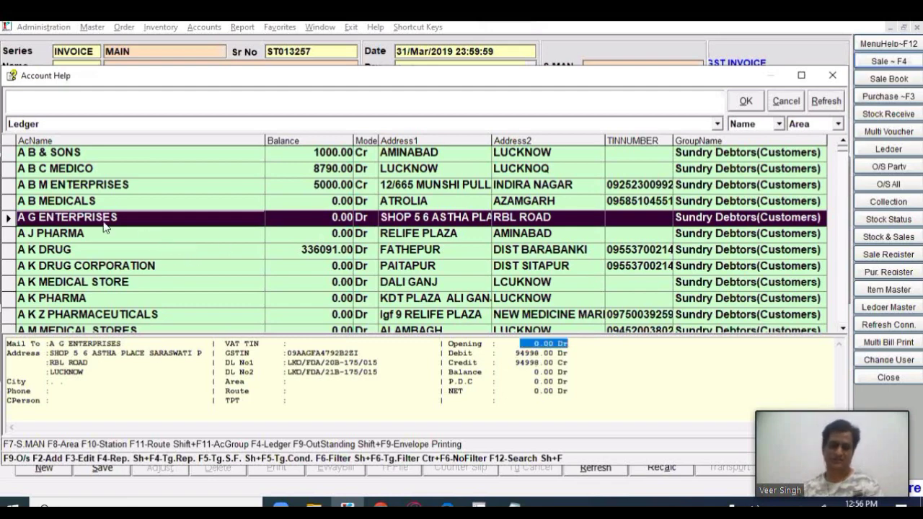
key("Escape")
Enter a 12000 debit opening balance for the A G ENTERPRISES ledger in the TAYAL RECKON ERP SOFTWARE row.
left_click(88, 31)
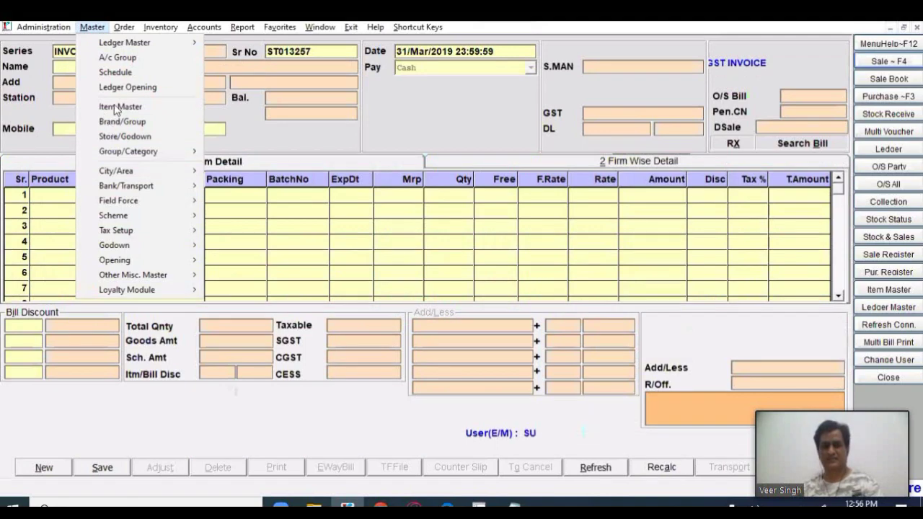
left_click(123, 87)
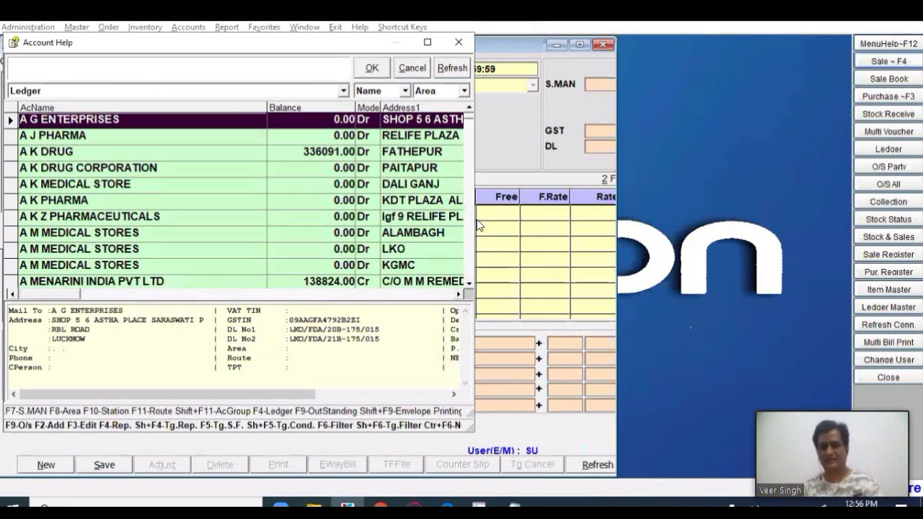
key("Return")
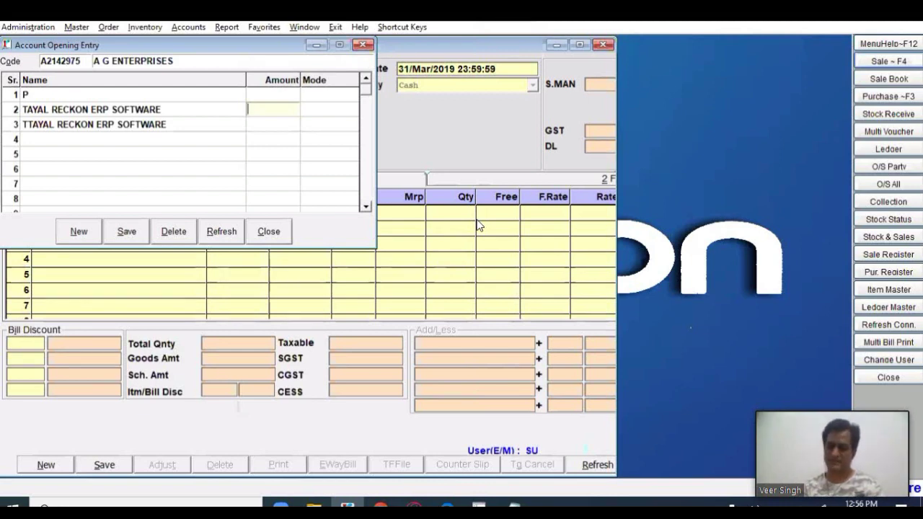
type("12")
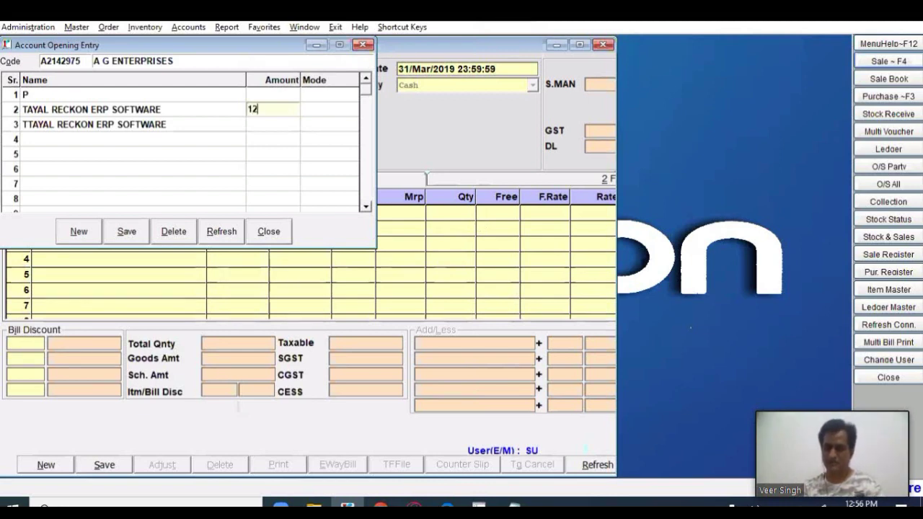
type("000")
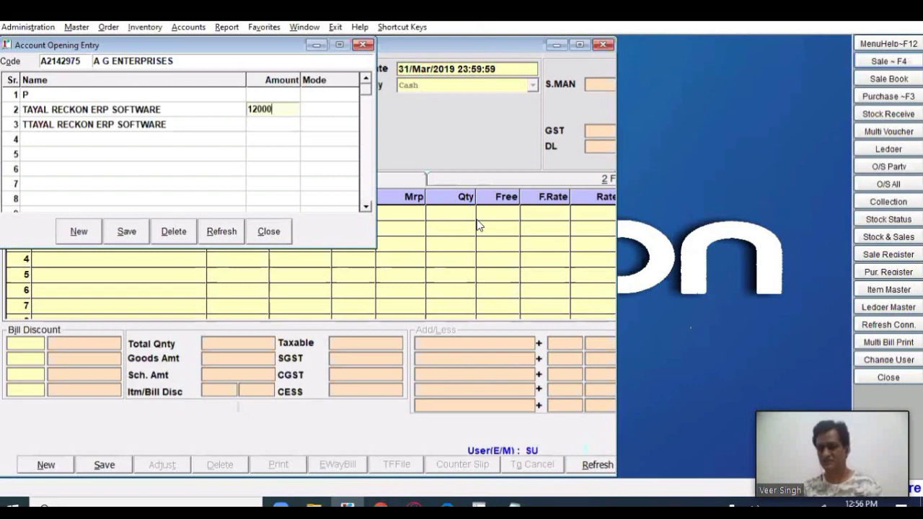
key("Return")
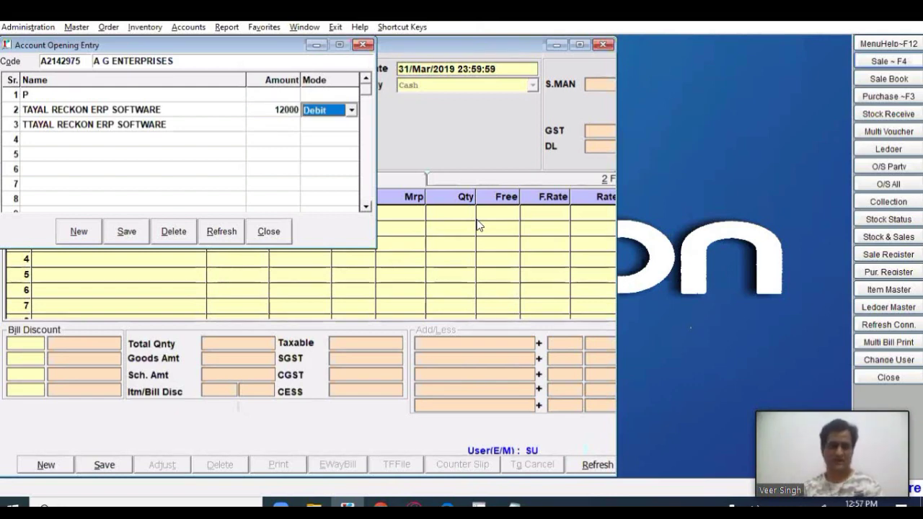
key("Return")
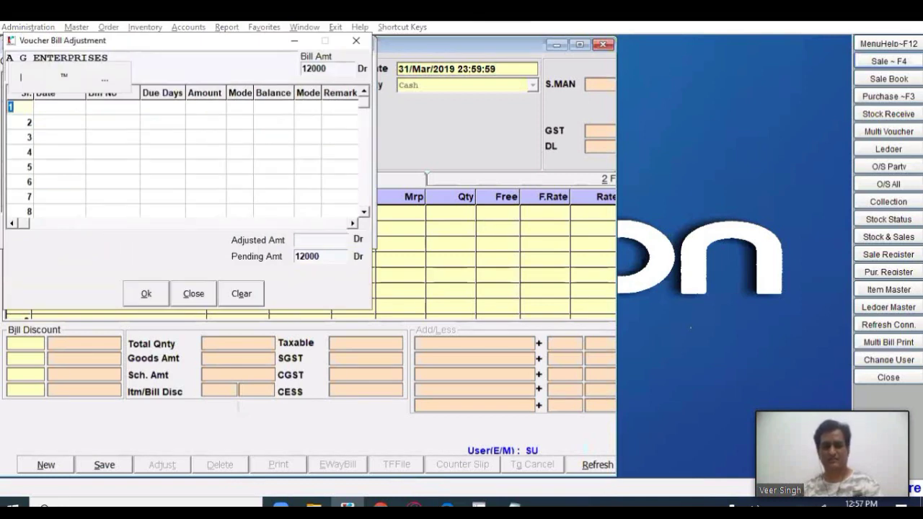
Place the bill adjustment window beside the opening entry and enter date 01/Jan/2017 and bill number X1111 in row 1.
left_click_drag(123, 45, 493, 65)
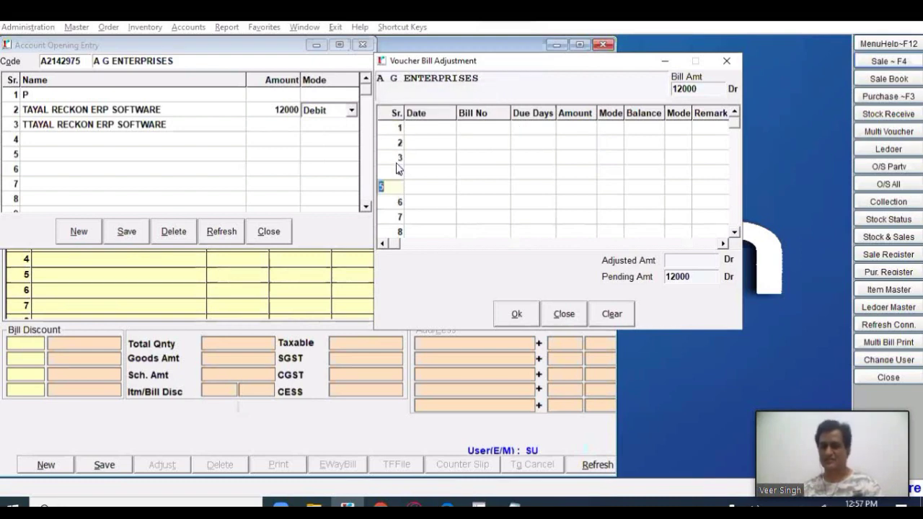
left_click(398, 143)
left_click(390, 163)
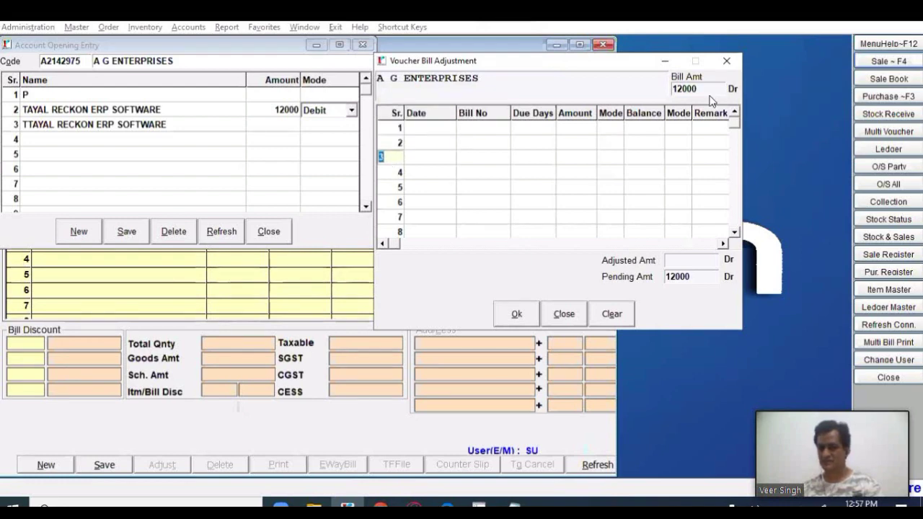
key("Up")
key("Up")
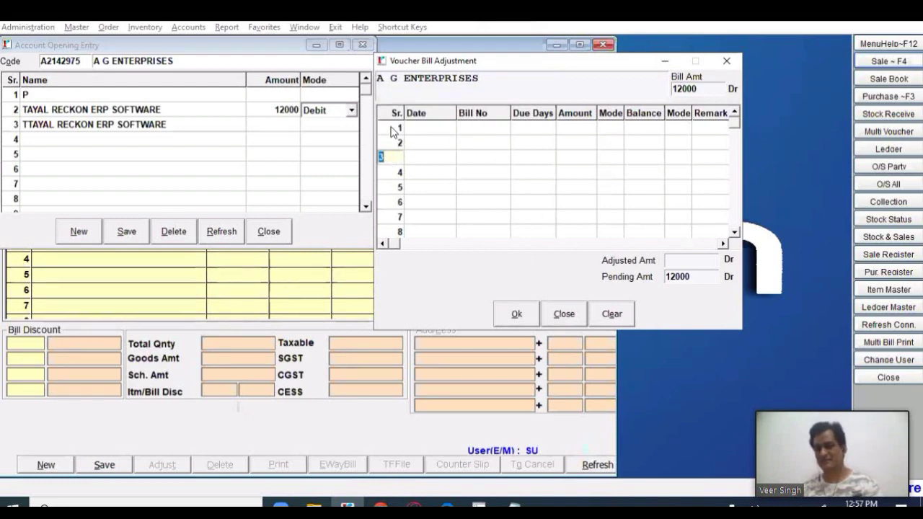
key("Return")
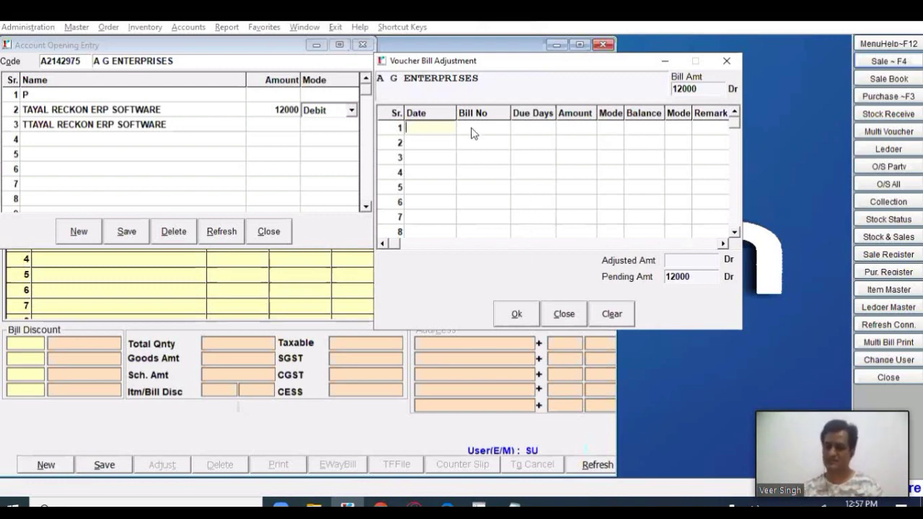
type("1/1/17")
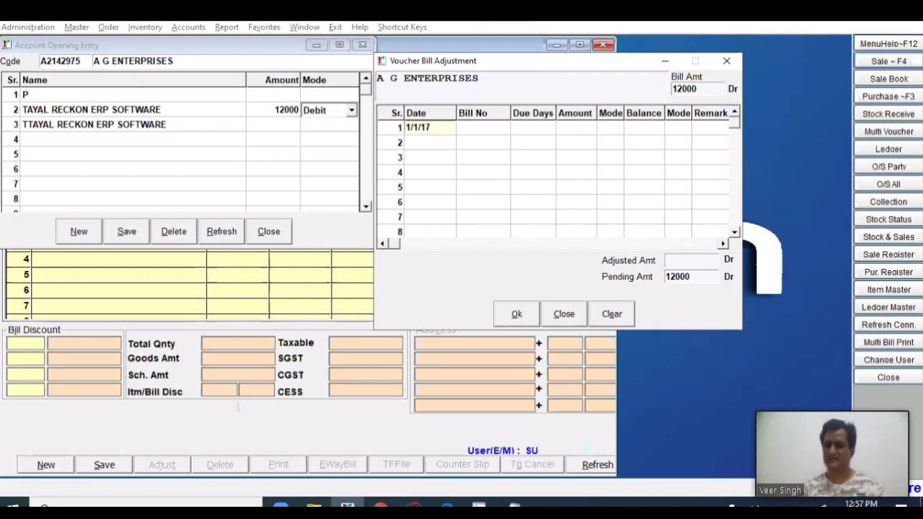
key("Return")
type("X1111")
key("Return")
key("Return")
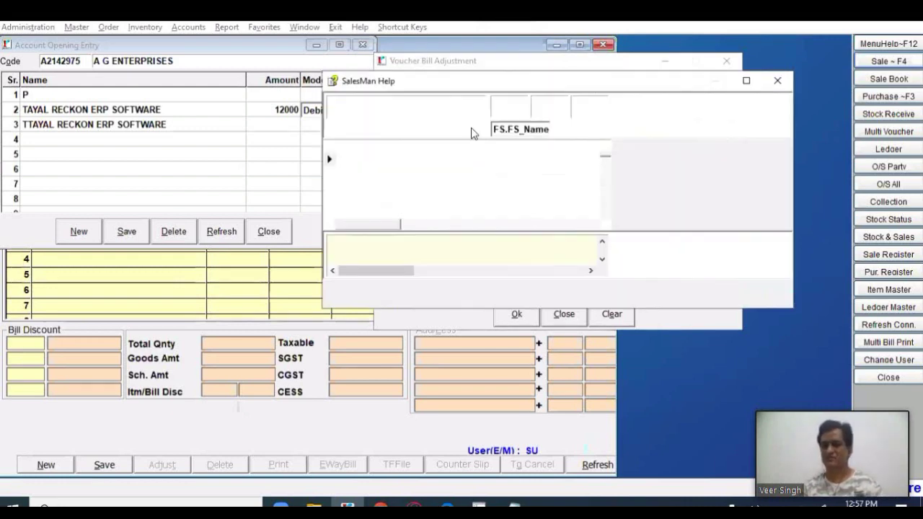
Dismiss the salesman selection and set bill X1111's amount and balance to 5000 debit.
key("Escape")
type("5000")
key("Return")
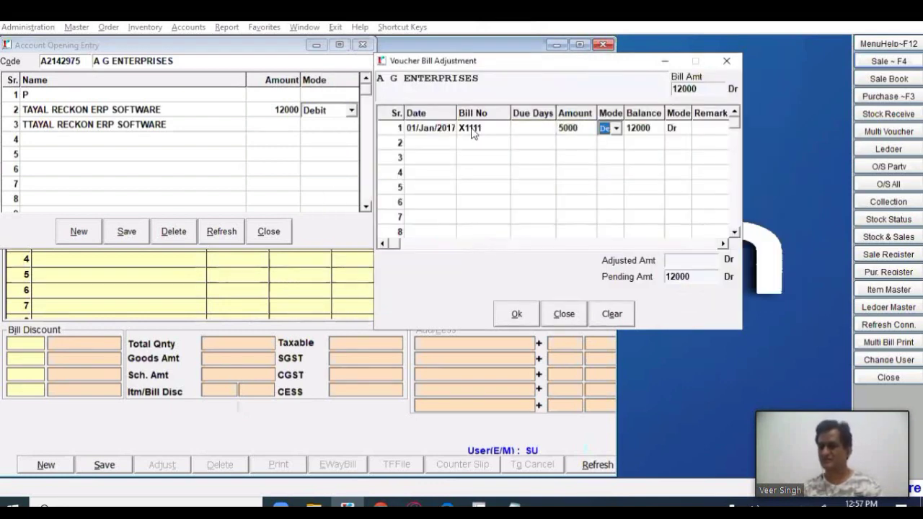
key("Return")
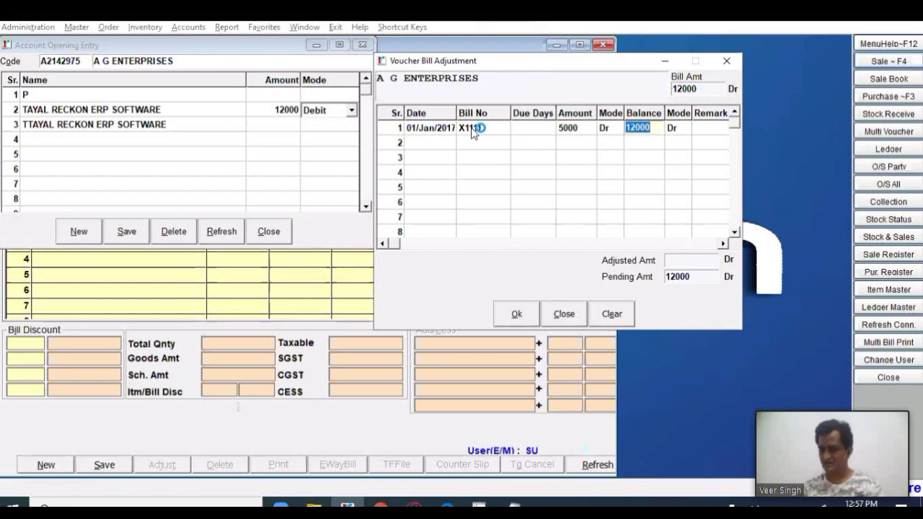
type("5000")
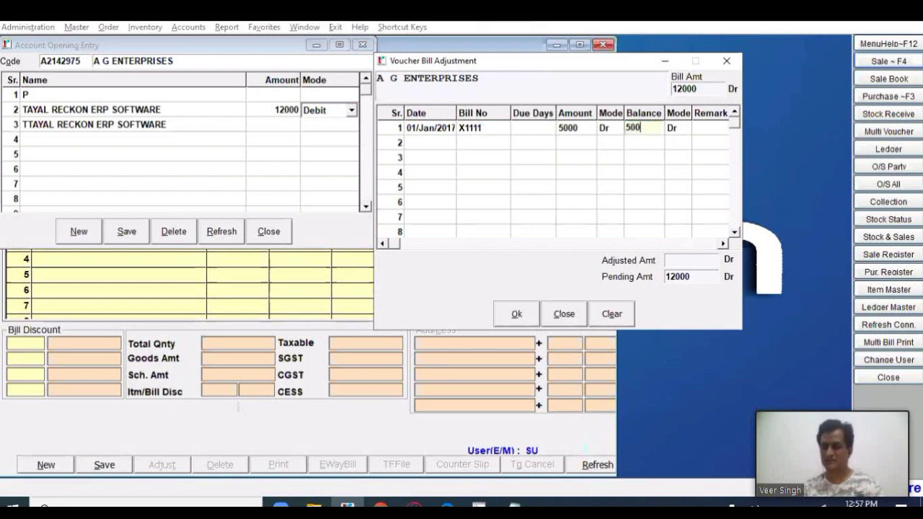
key("Return")
key("Return")
key("Return")
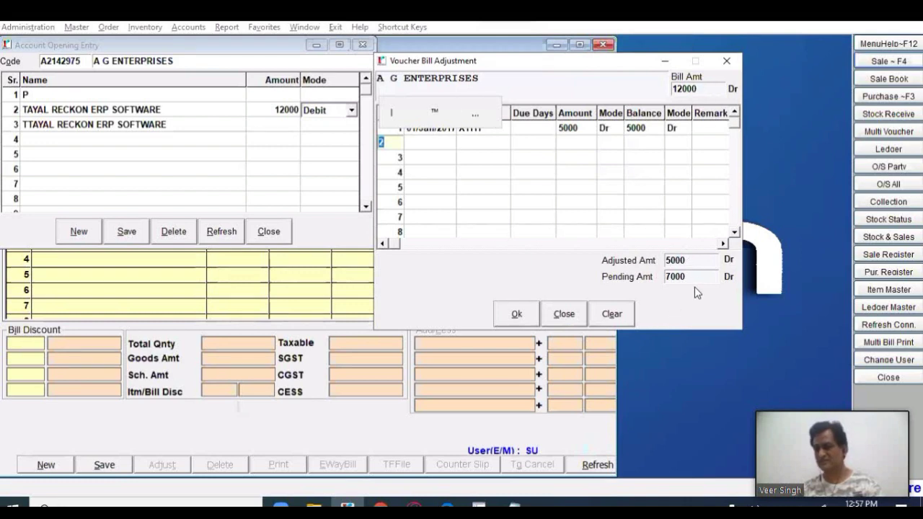
Enter date 15/Feb/2017 and bill number X55555 in row 2 of the bill adjustment.
left_click(393, 160)
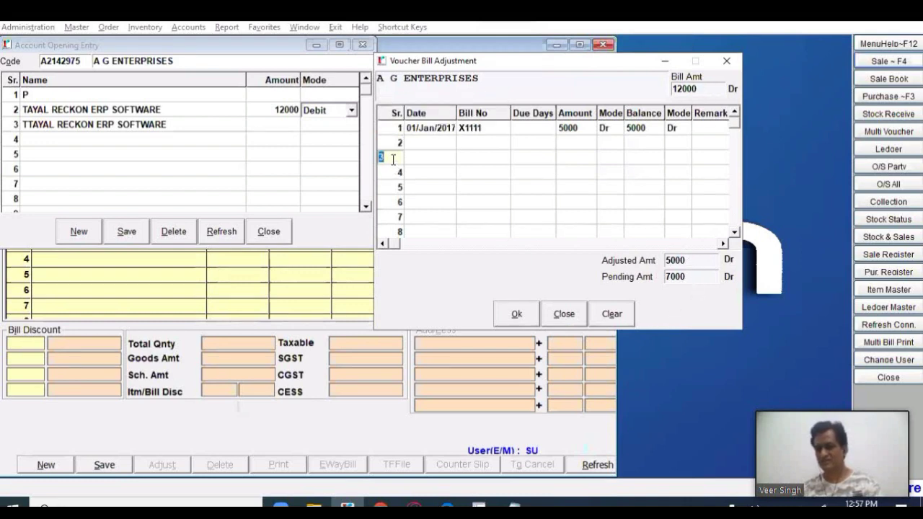
key("Up")
key("Return")
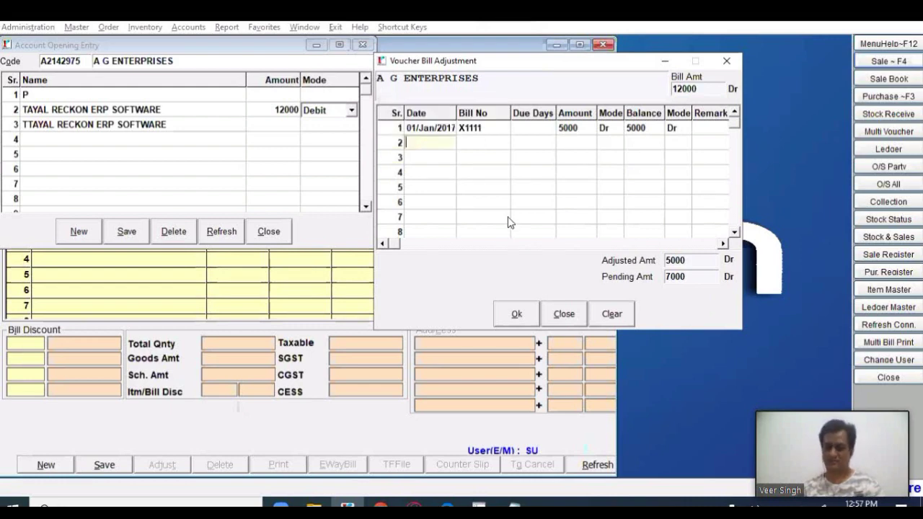
type("15/2")
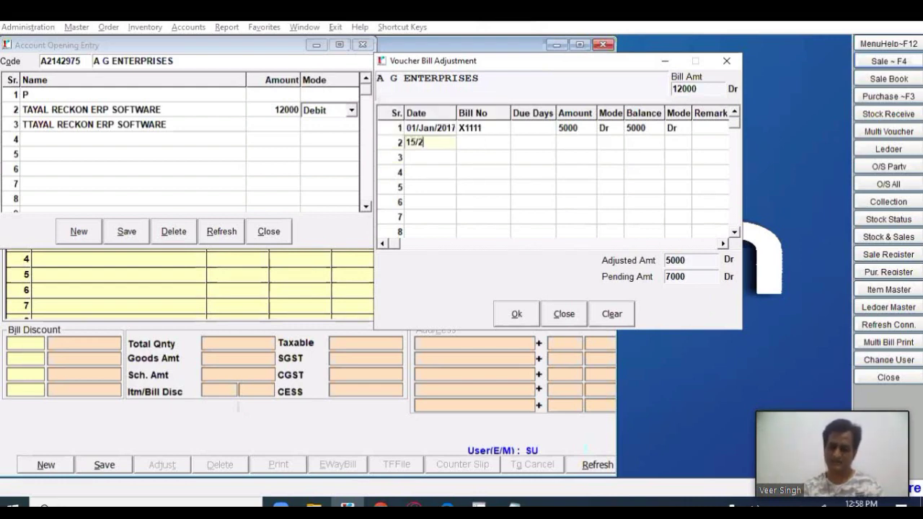
type("/17")
key("Return")
type("X55555")
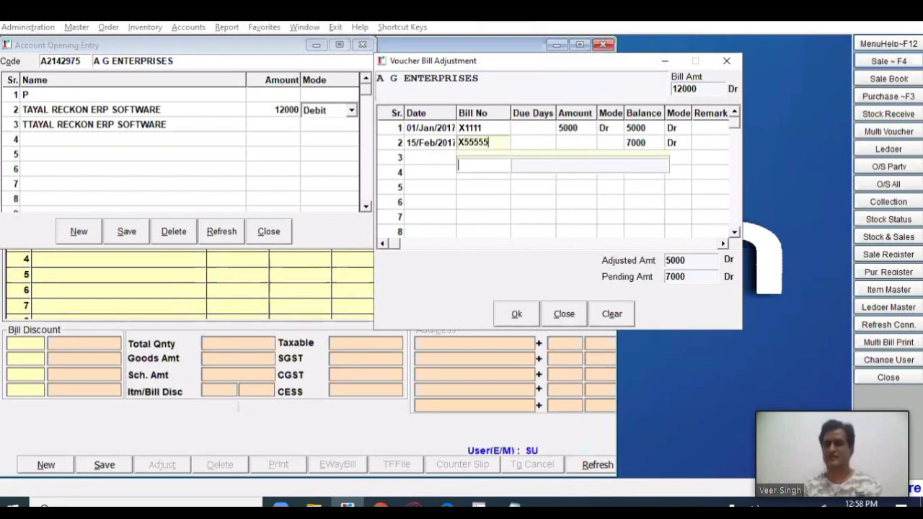
Set bill X55555's amount to 6000 debit and its balance to 5000 debit.
key("Return")
key("Return")
key("Return")
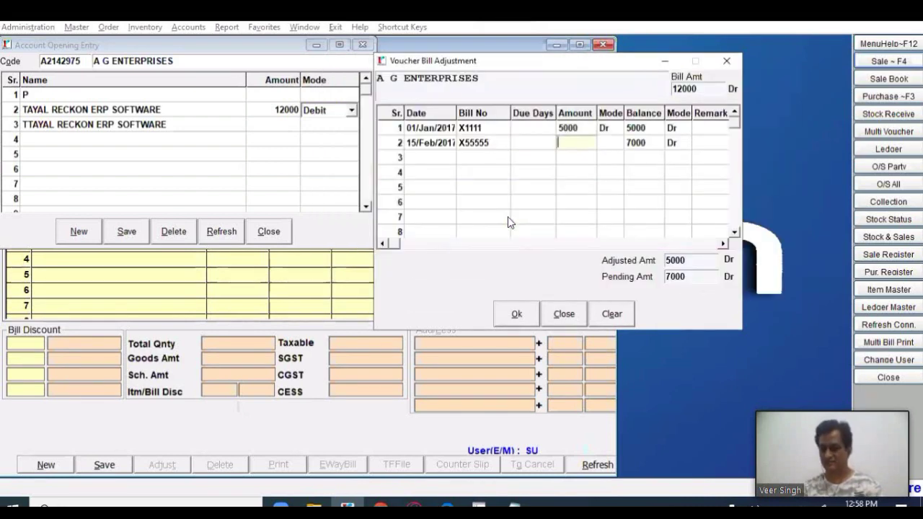
type("6000")
key("Return")
key("Return")
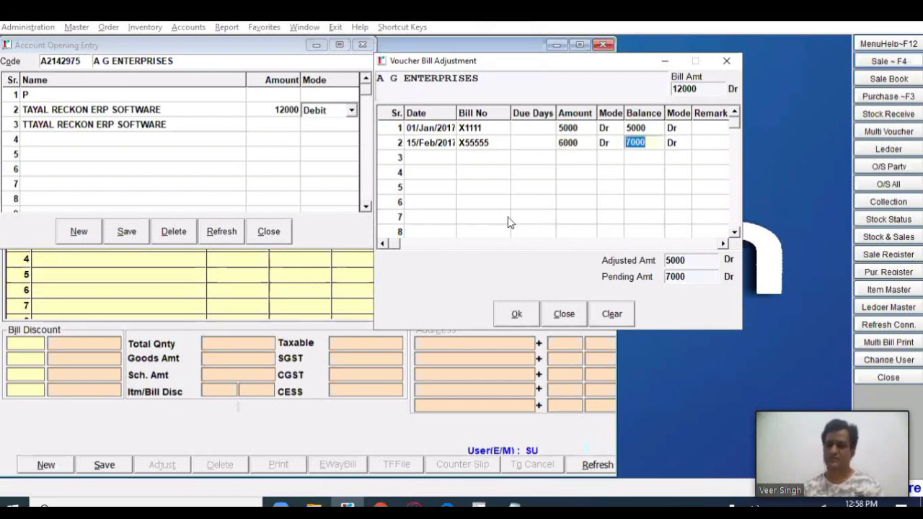
type("5")
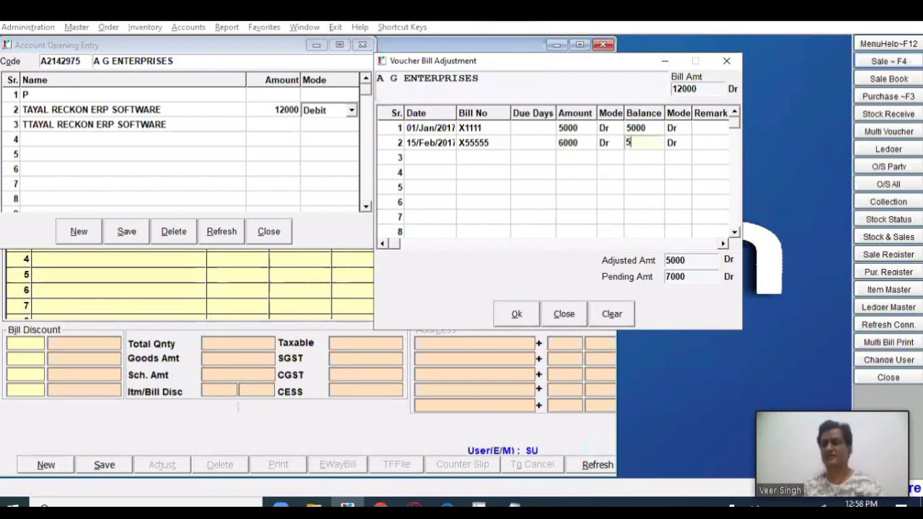
type("000")
key("Return")
key("Return")
key("Return")
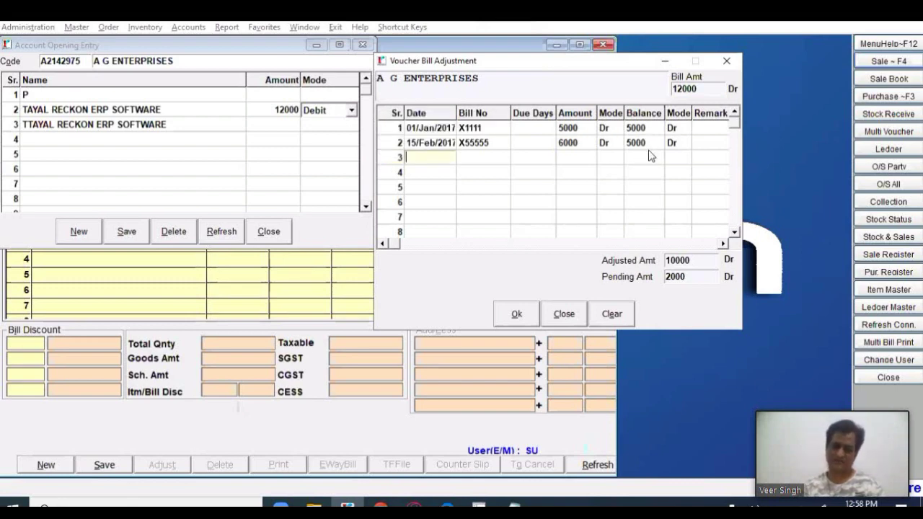
Fill row 3 of the bill adjustment with date 31/Mar/2017, no bill number, and a 2000 debit amount and balance.
type("31/3/")
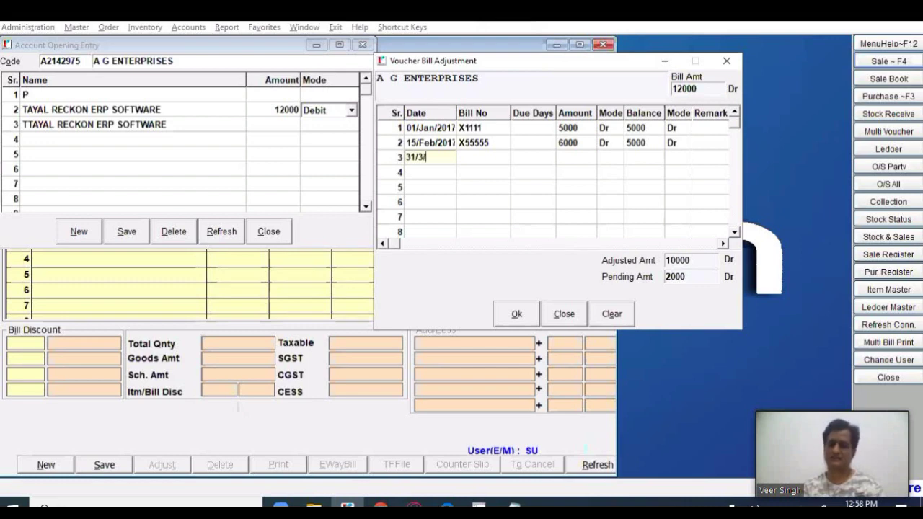
key("BackSpace")
key("BackSpace")
type("Mar/2017")
key("Return")
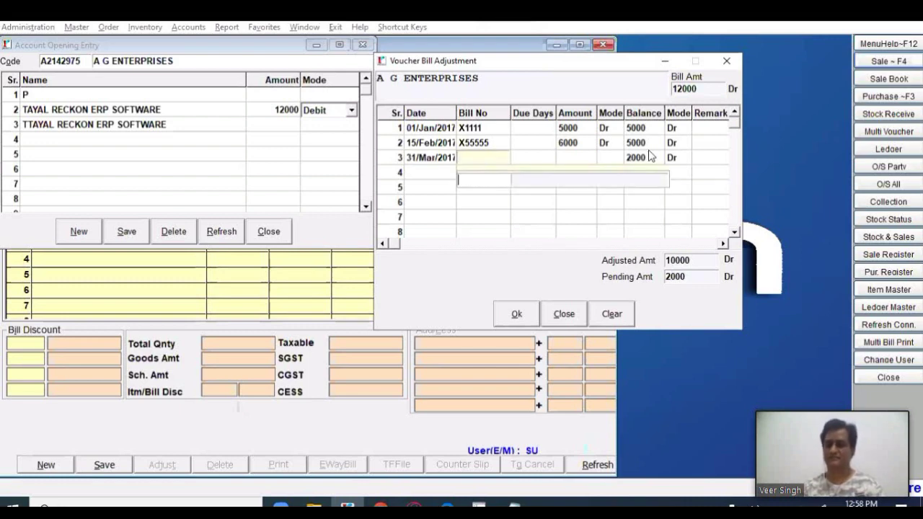
key("Return")
key("Return")
key("Return")
type("2000")
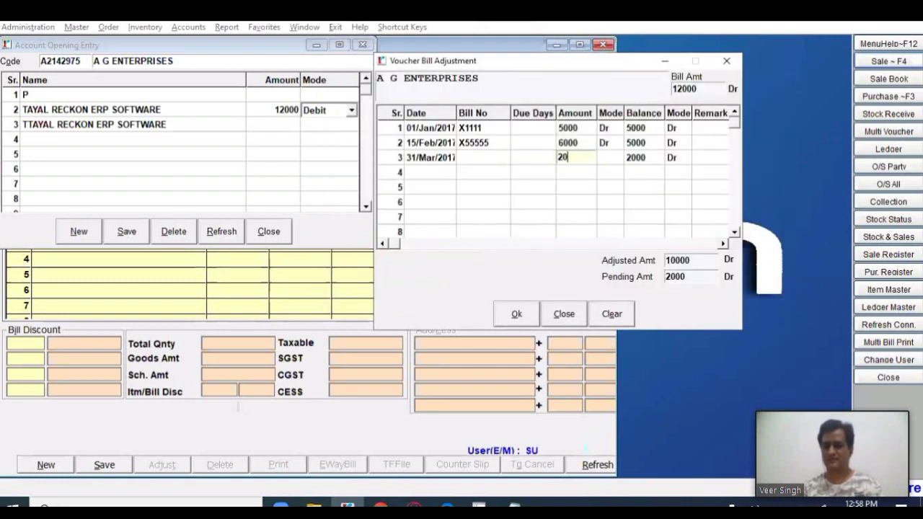
key("Return")
key("Return")
key("Return")
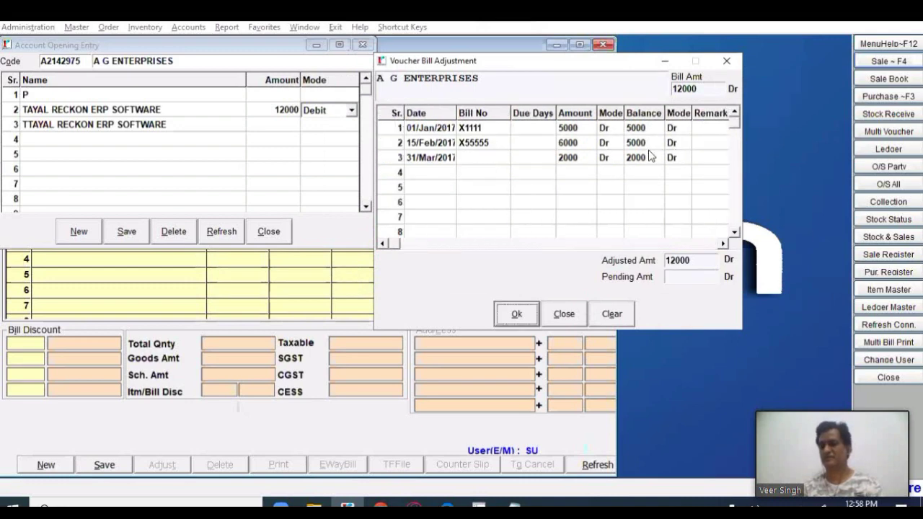
Accept the bill adjustment and save the A G ENTERPRISES opening entry, closing it and the sale invoice window.
left_click(519, 315)
left_click(126, 231)
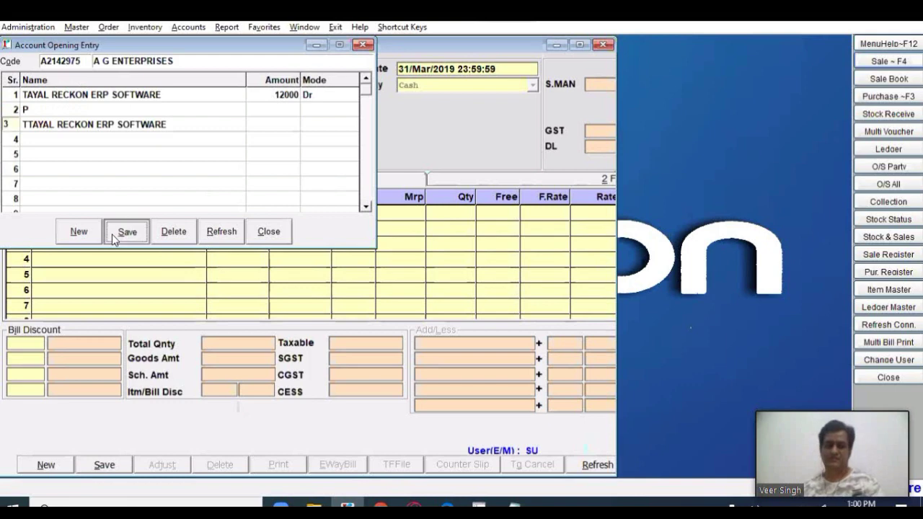
left_click(269, 231)
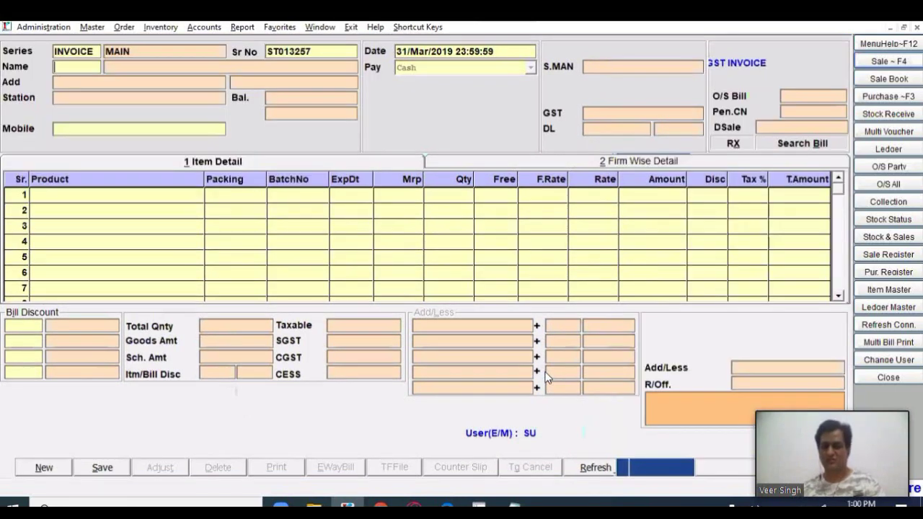
key("Escape")
left_click(443, 283)
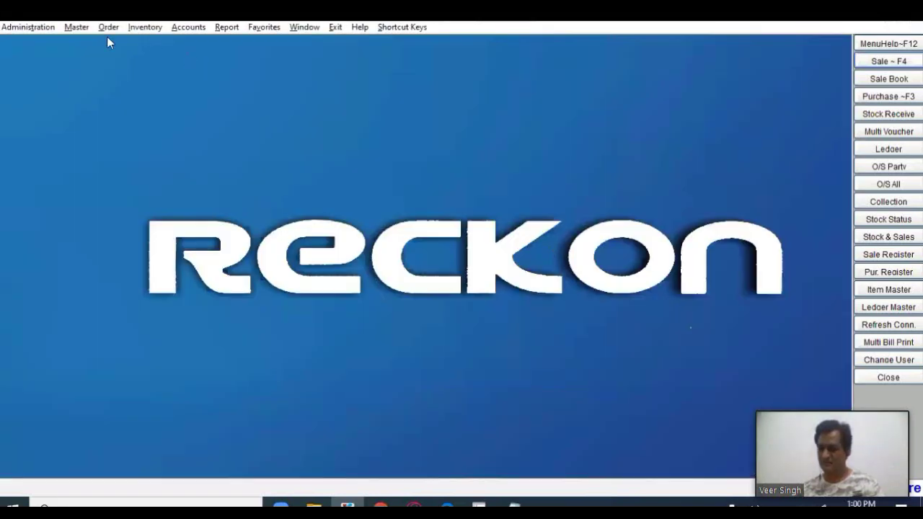
Open the account opening entry for the A J PHARMA ledger.
left_click(77, 27)
left_click(99, 87)
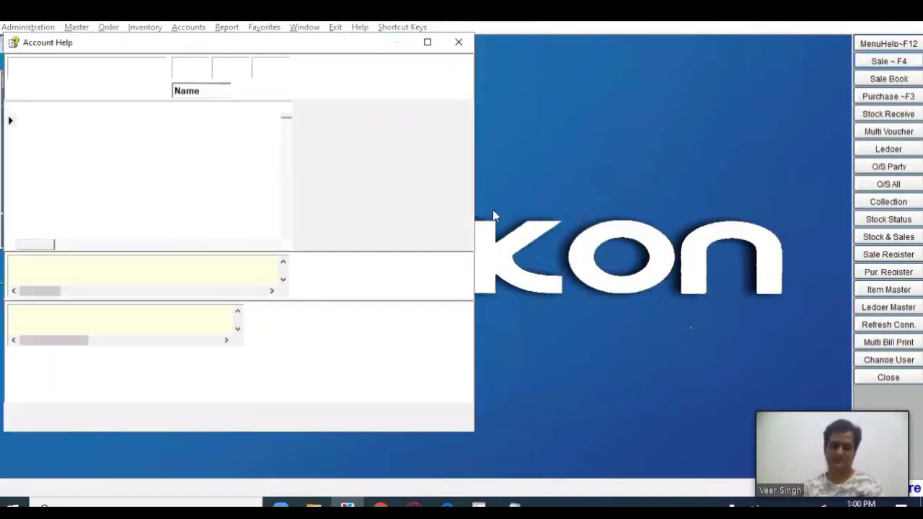
key("Down")
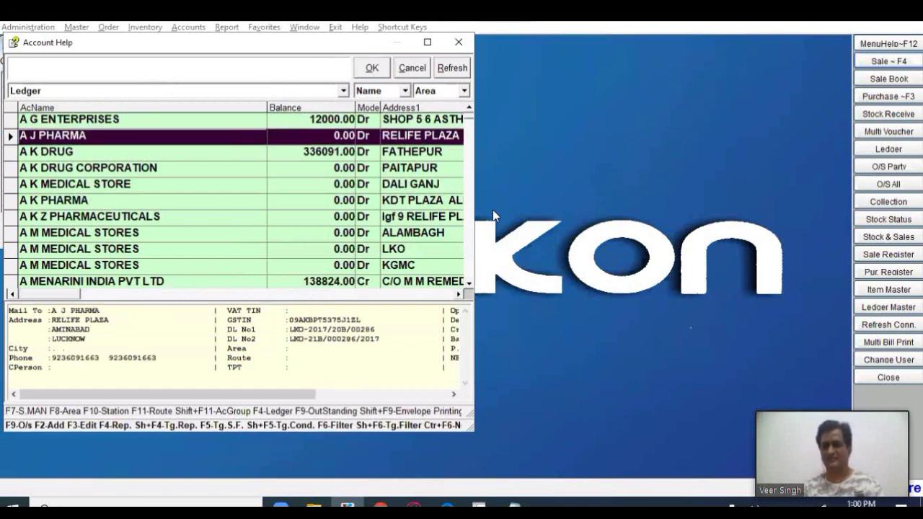
key("Return")
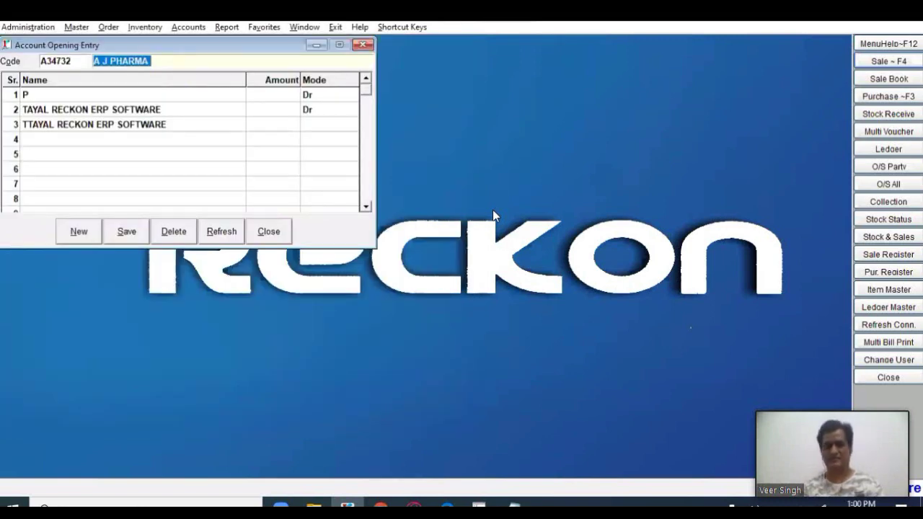
Save a 1500 debit opening balance for A J PHARMA in the TAYAL RECKON ERP SOFTWARE row and close the entry.
left_click(285, 113)
type("1500")
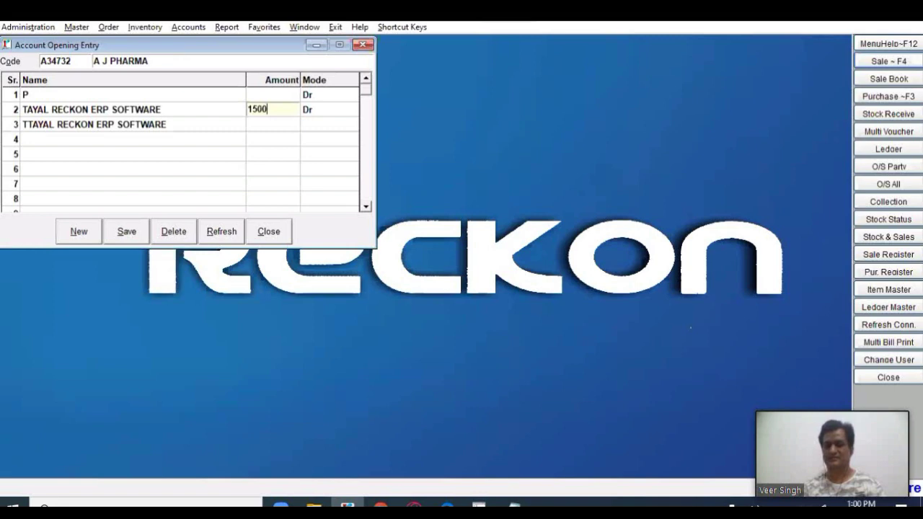
key("Return")
key("Return")
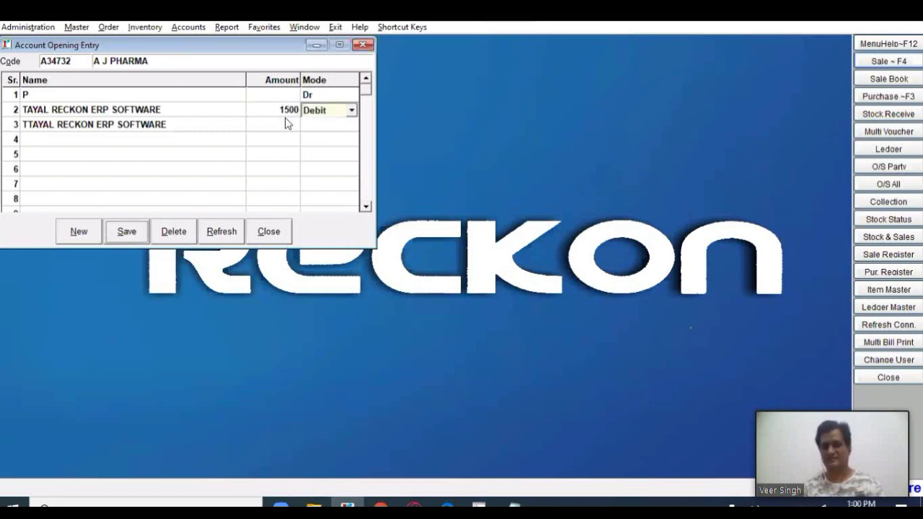
key("Return")
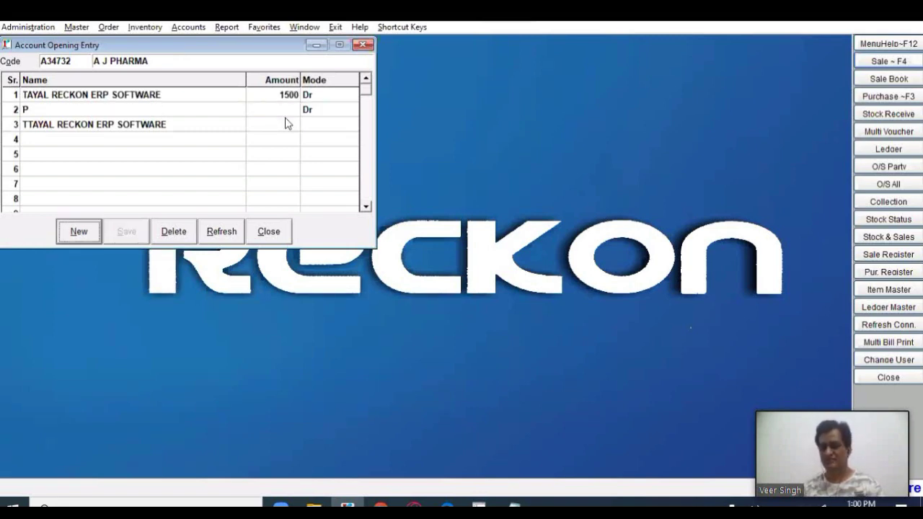
left_click(274, 236)
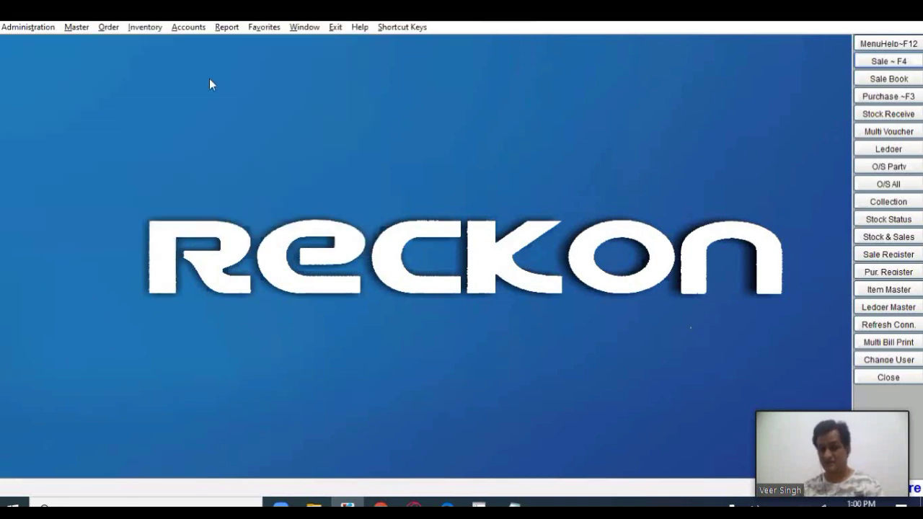
left_click(192, 31)
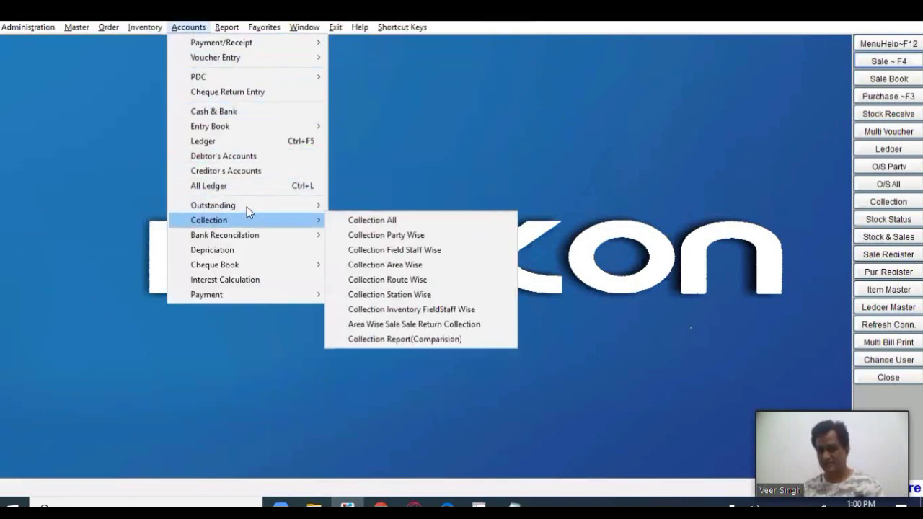
mouse_move(247, 208)
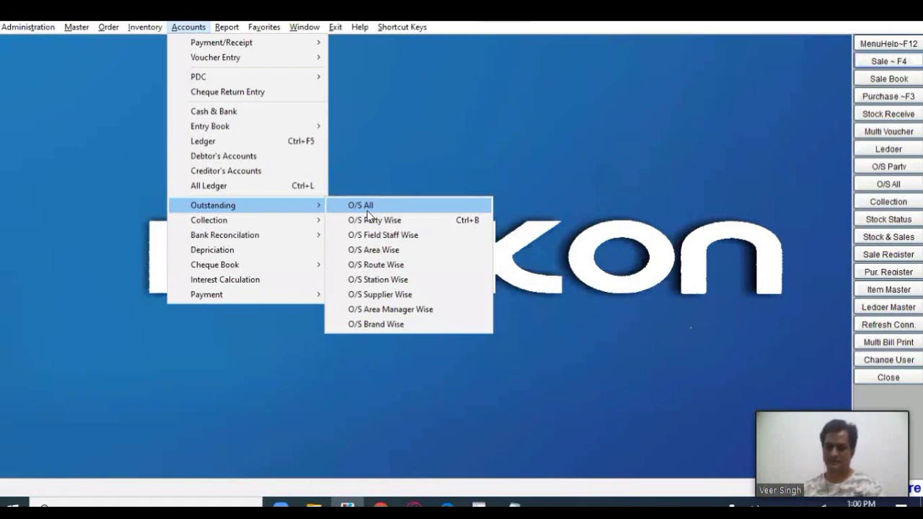
mouse_move(76, 28)
mouse_move(105, 32)
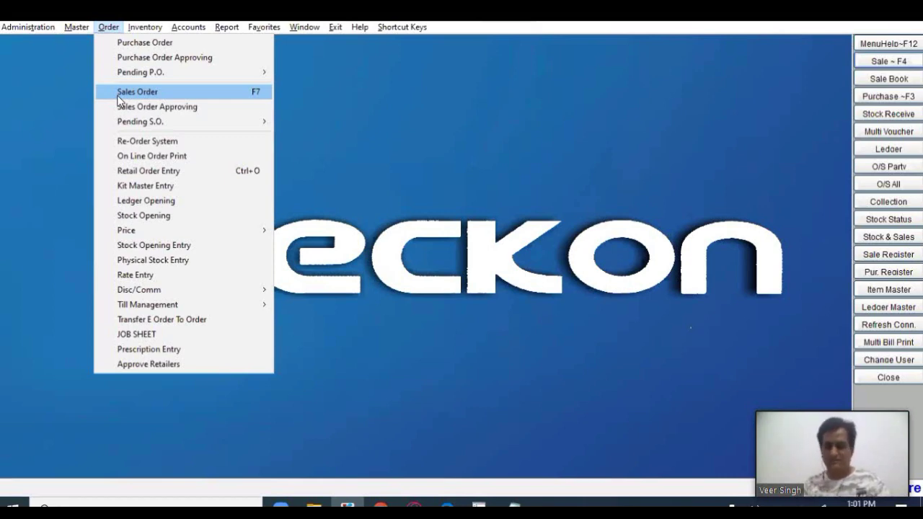
Open the alphabetical opening trial balance report and set its as-on date to 01/04/2018.
mouse_move(227, 29)
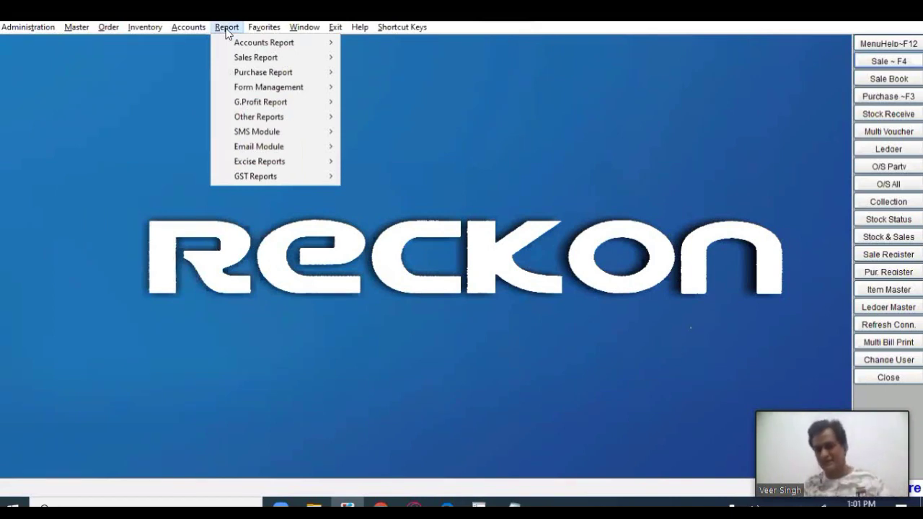
mouse_move(261, 43)
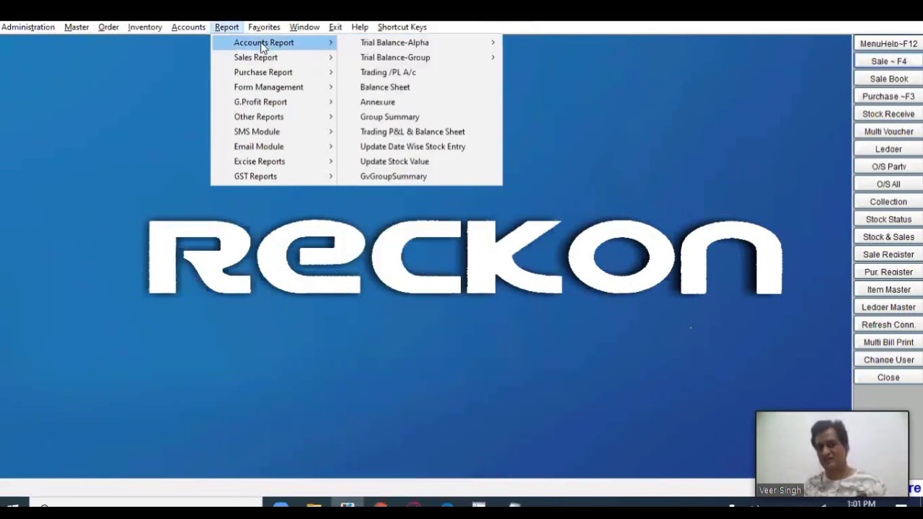
mouse_move(357, 45)
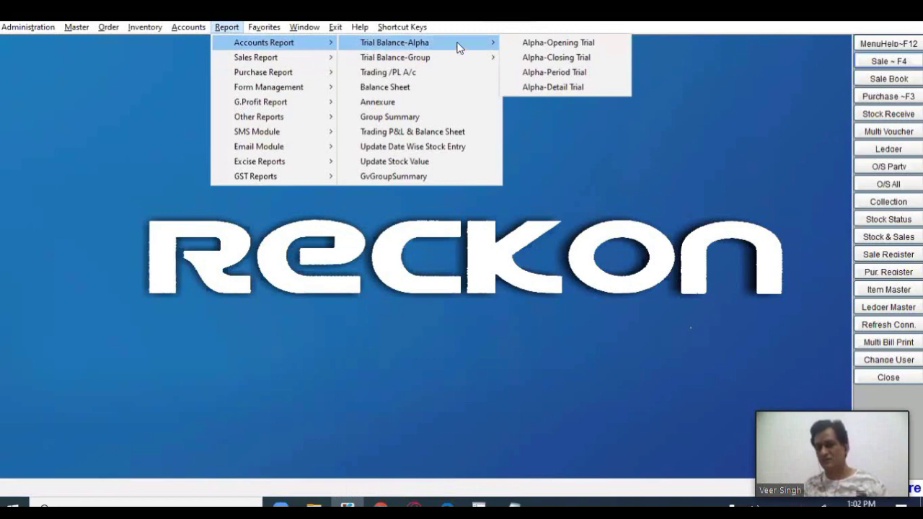
left_click(570, 44)
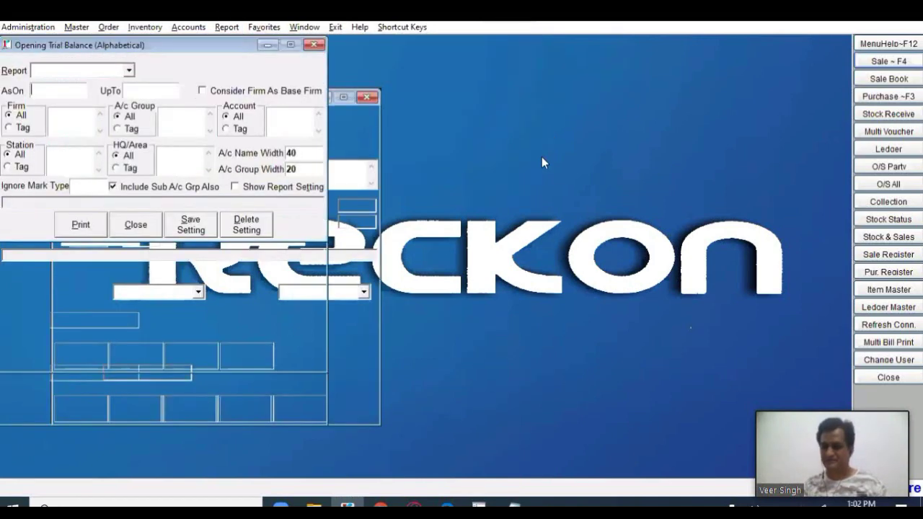
type("01/04/2018")
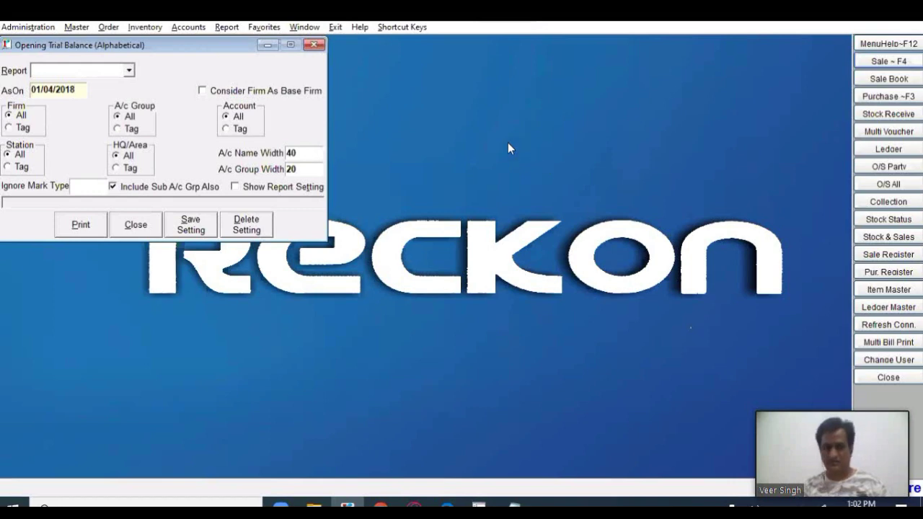
Show the trial balance report settings and limit the report to the firm with code TAYAL.
left_click(267, 188)
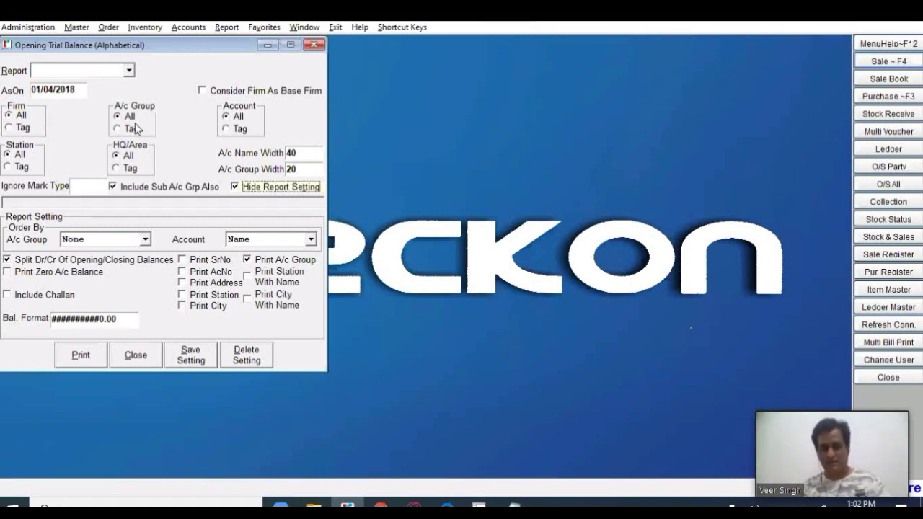
left_click(10, 129)
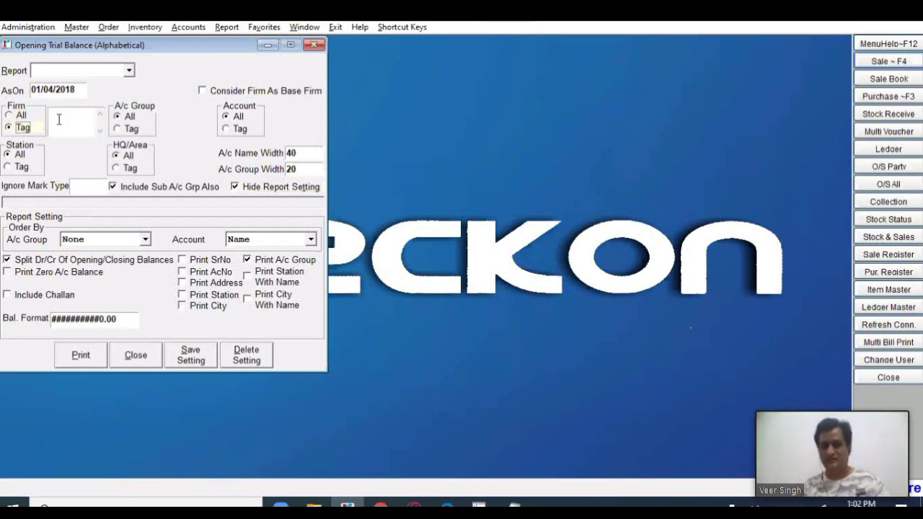
double_click(59, 119)
left_click(25, 167)
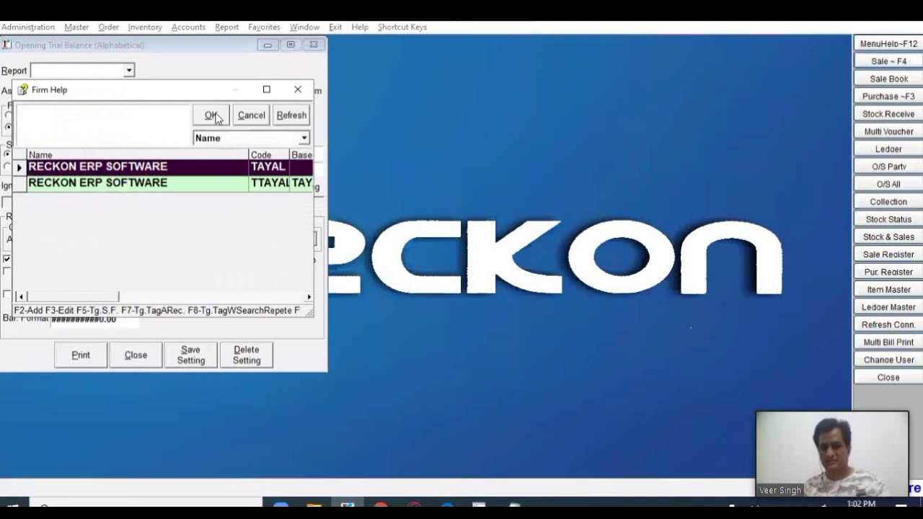
left_click(215, 117)
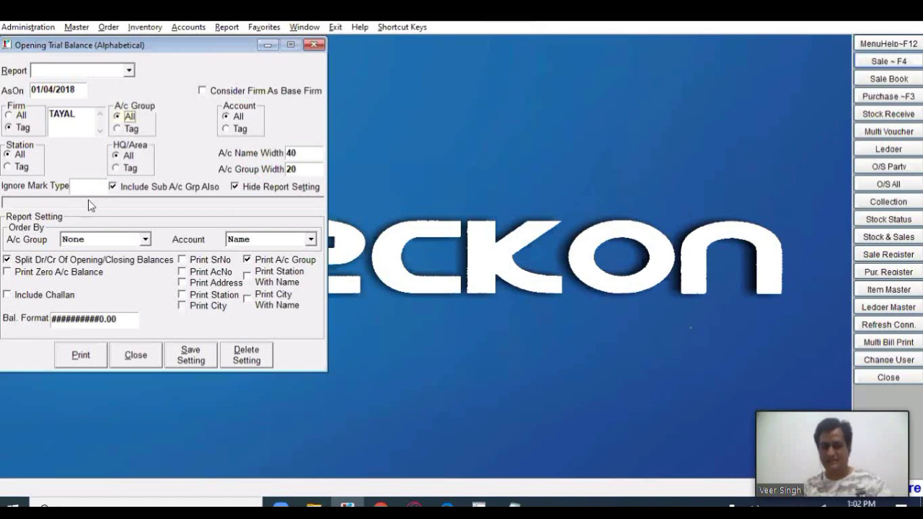
Order the account groups by name, include account group and city in the layout, and generate the opening trial balance.
left_click(130, 240)
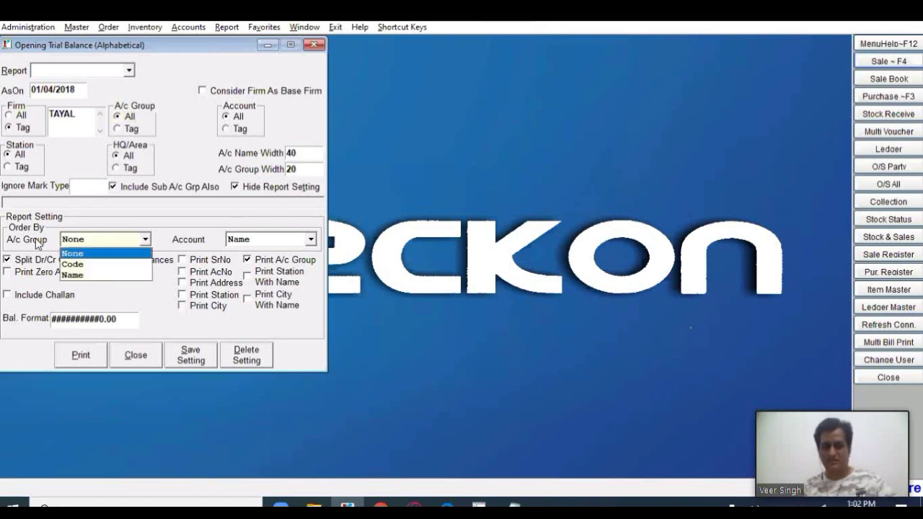
left_click(79, 275)
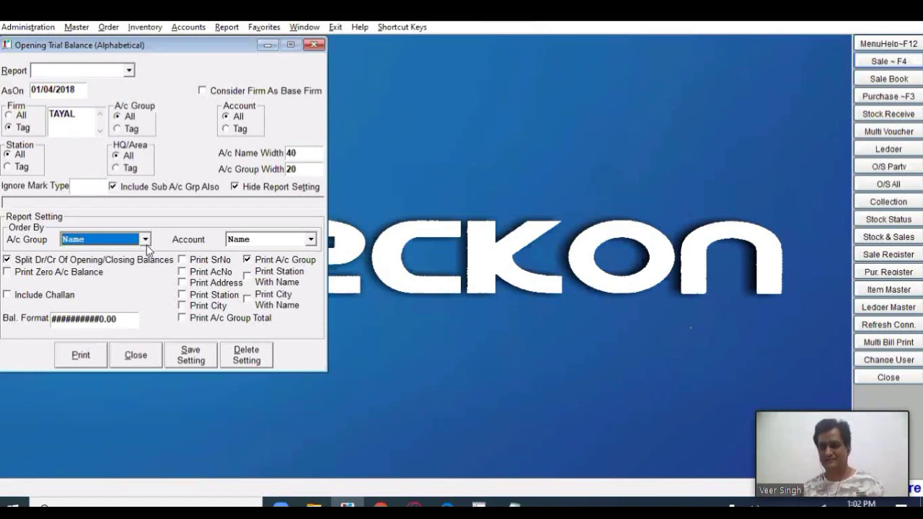
left_click(279, 262)
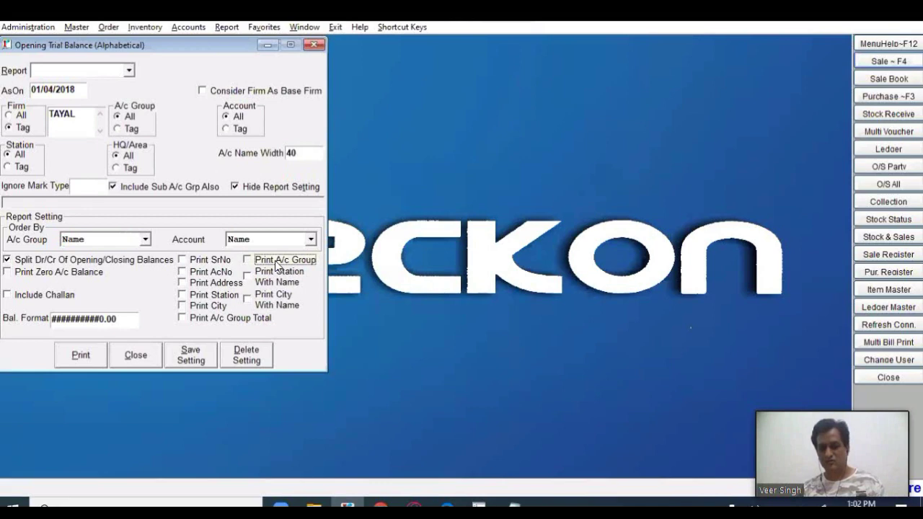
left_click(277, 263)
left_click(275, 277)
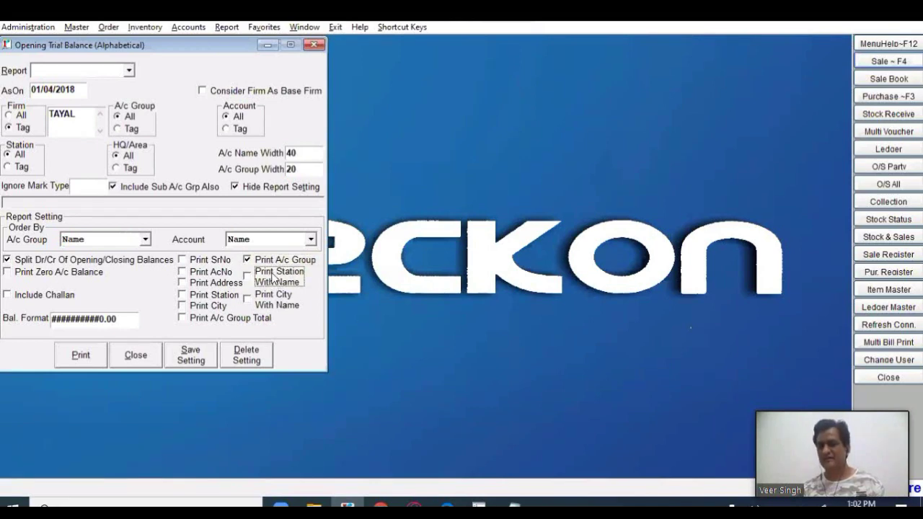
left_click(212, 311)
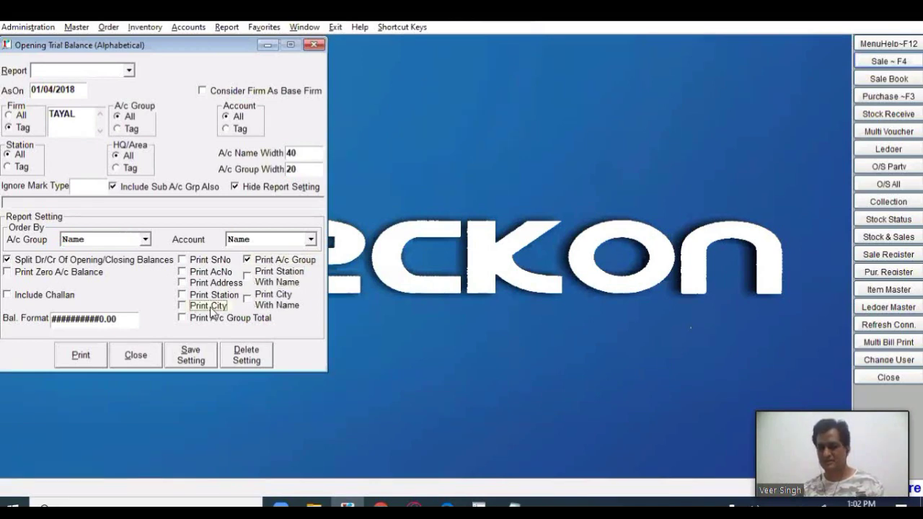
left_click(83, 356)
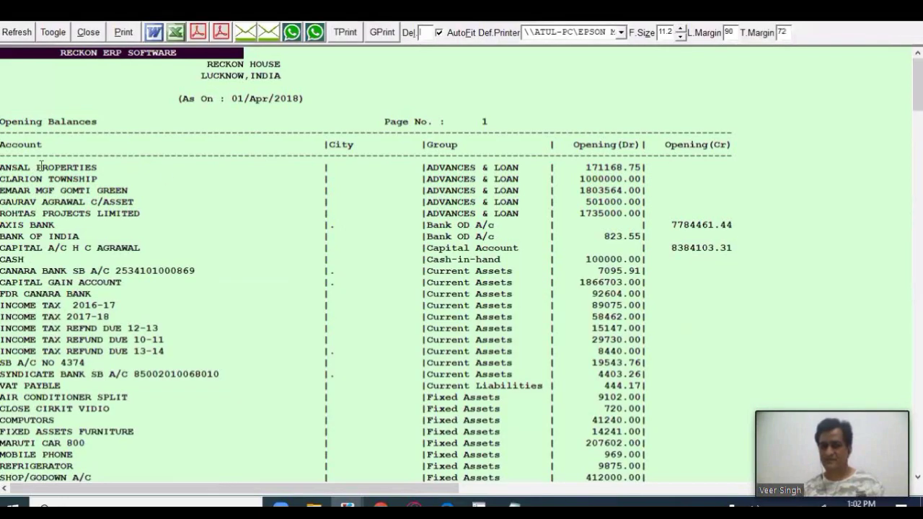
Examine the accounts listed under each group in the opening trial balance along with their debit and credit openings.
left_click_drag(35, 167, 140, 168)
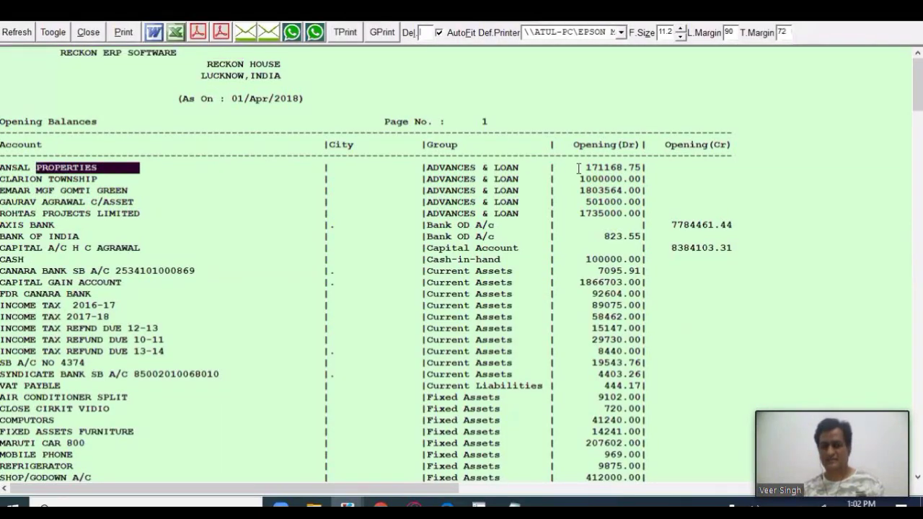
left_click(124, 208)
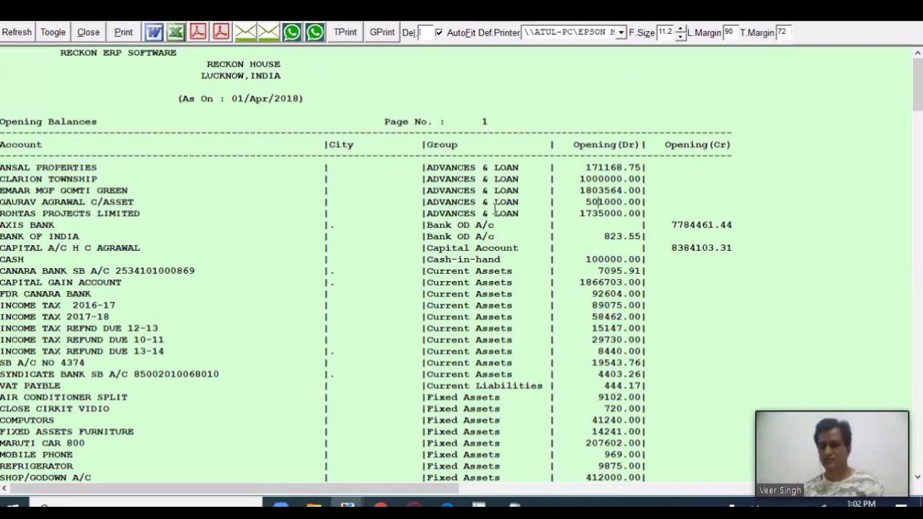
left_click_drag(427, 214, 518, 214)
left_click_drag(19, 212, 110, 213)
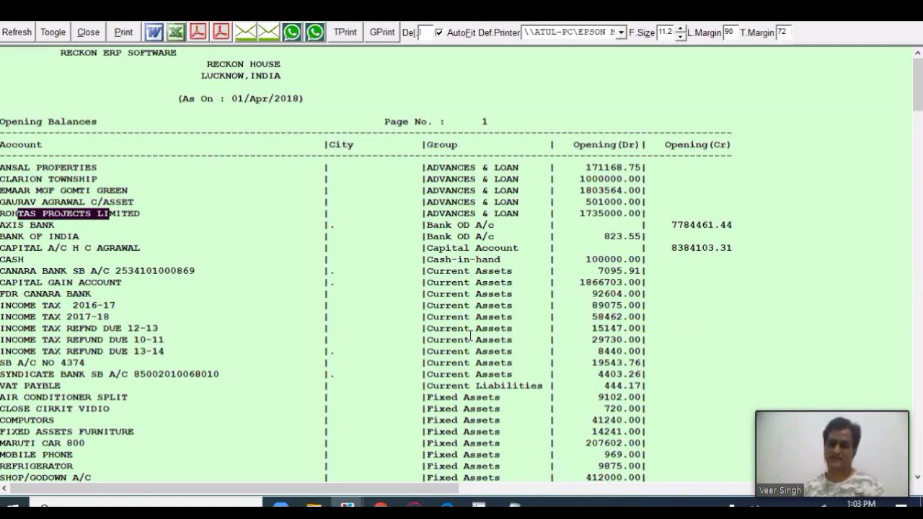
scroll(404, 336, "down", 4)
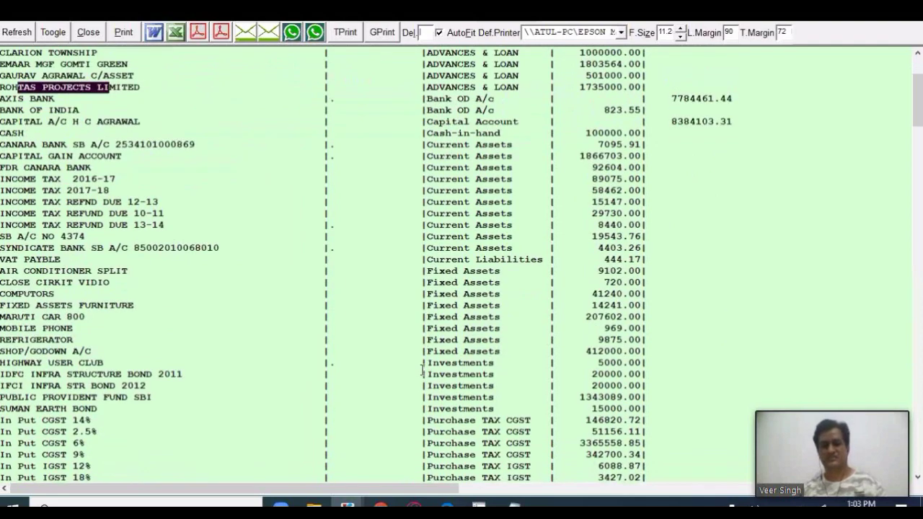
scroll(424, 370, "down", 7)
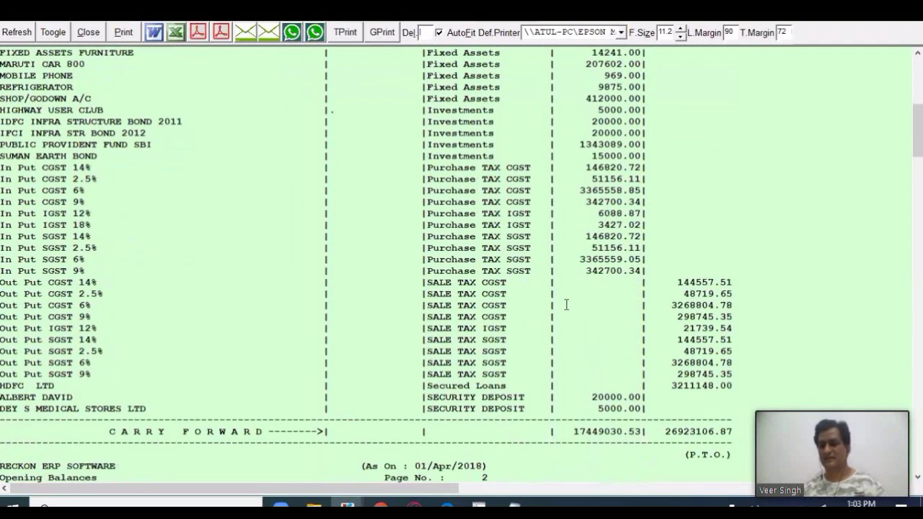
scroll(398, 320, "down", 10)
scroll(398, 320, "down", 1)
Check the grand totals and trial difference at the end of the opening trial balance, review the debtors above, and close the report.
left_click_drag(917, 280, 918, 461)
left_click_drag(562, 439, 671, 435)
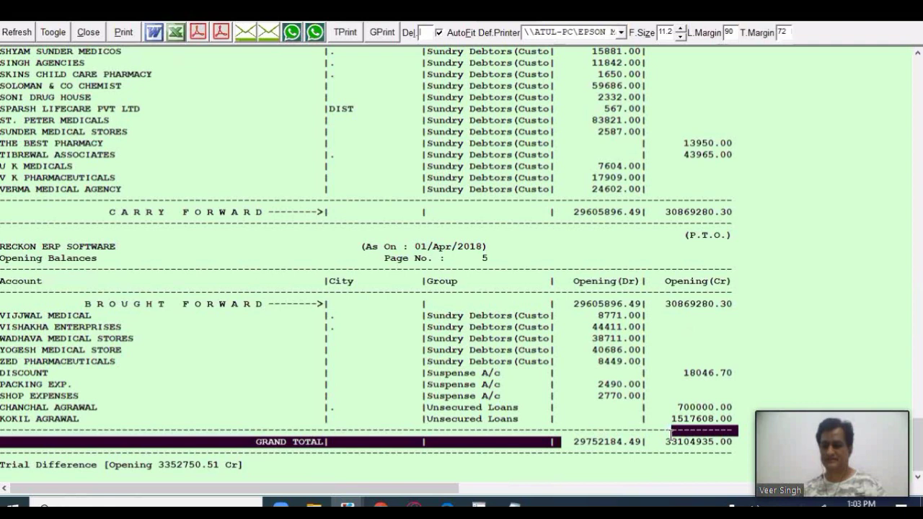
left_click(672, 435)
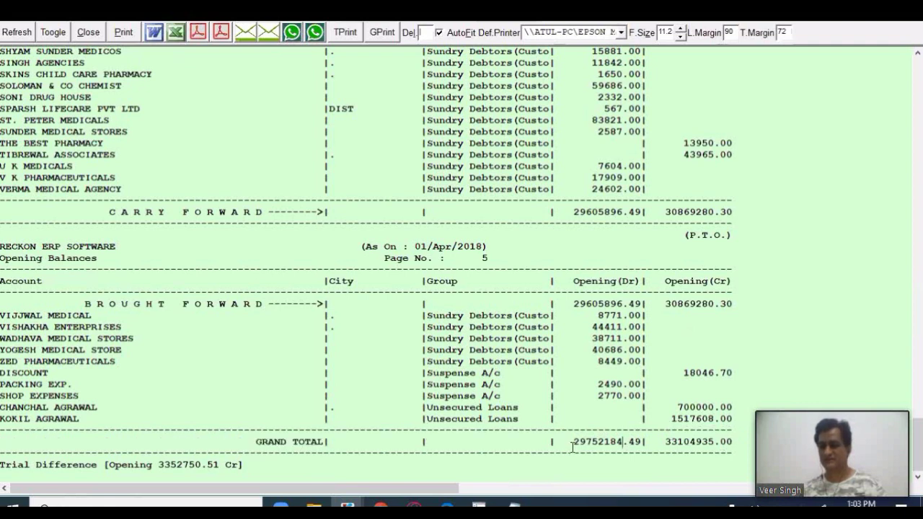
left_click_drag(132, 465, 255, 465)
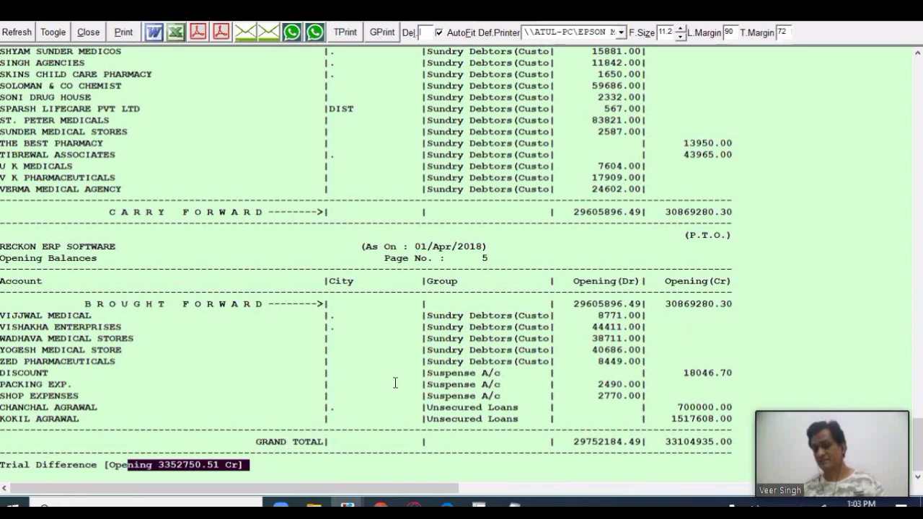
scroll(395, 383, "up", 3)
scroll(395, 386, "up", 2)
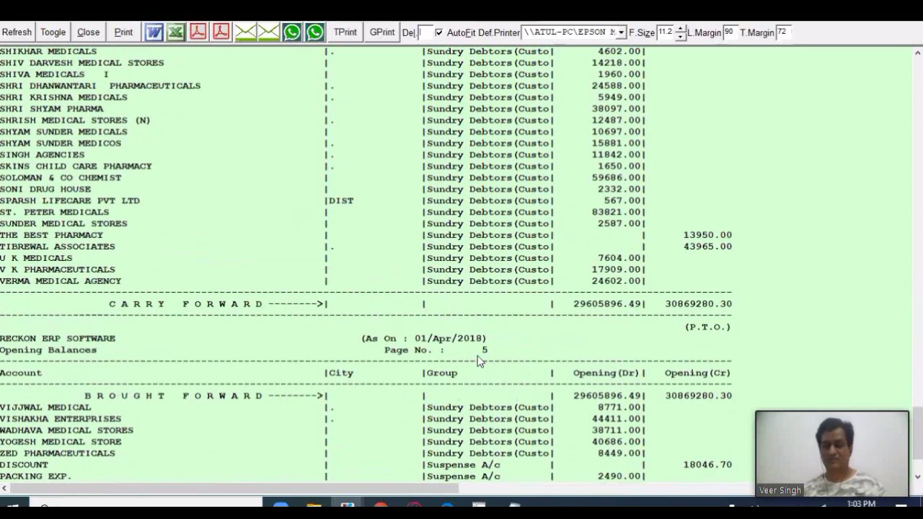
scroll(111, 324, "up", 7)
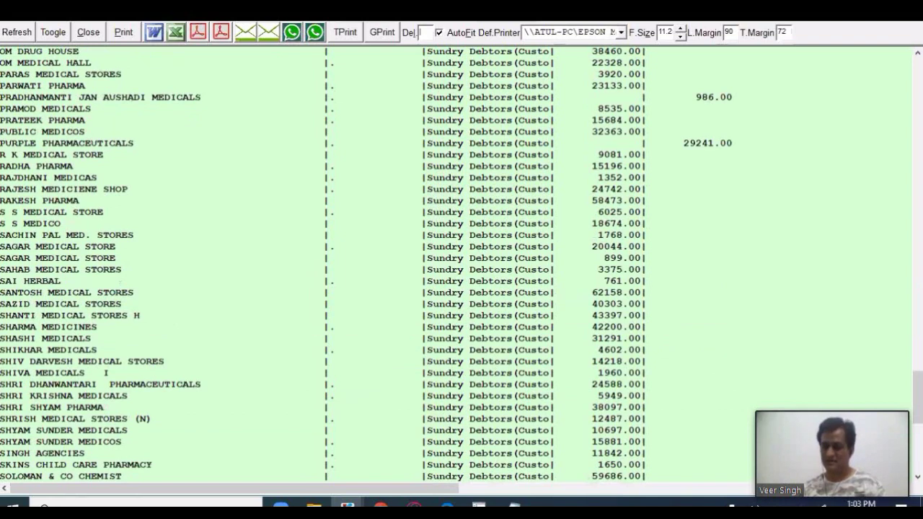
key("Escape")
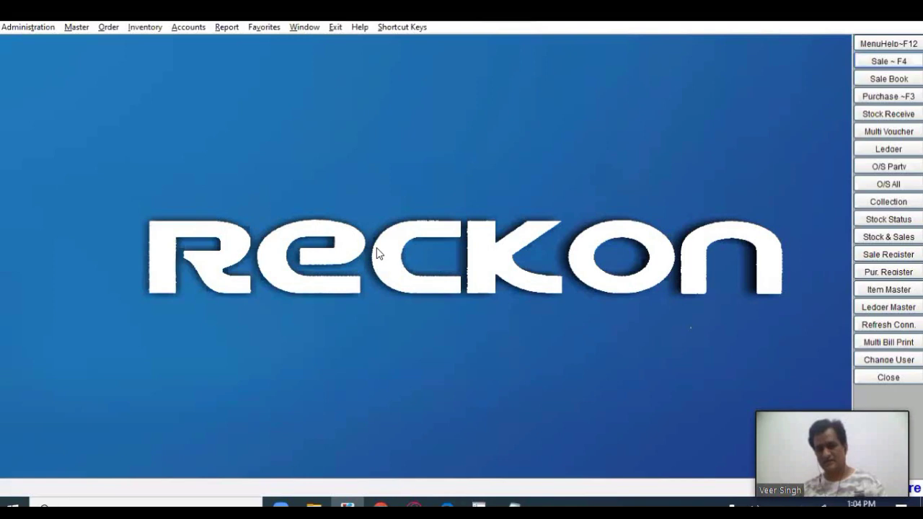
Open the schedule entry, turn off Summary for EXPENSES (DIRECT/MFG), and save the schedule.
left_click(75, 27)
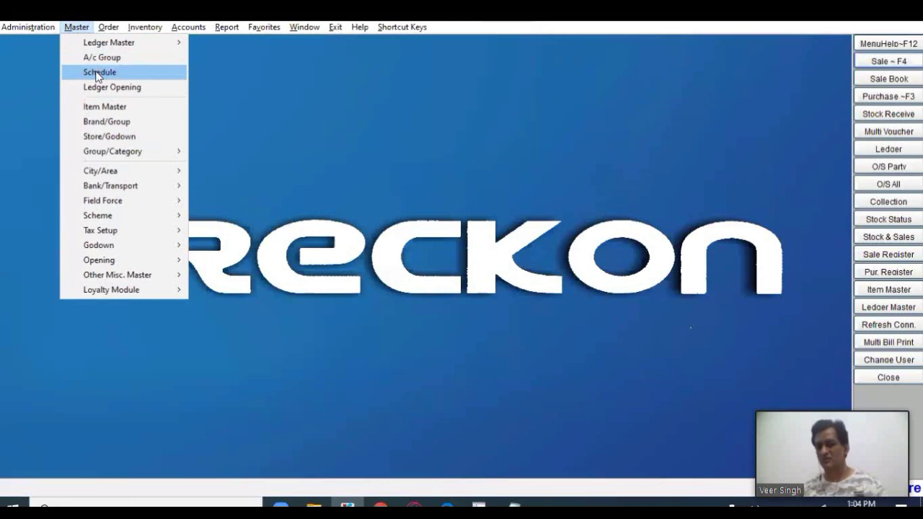
left_click(102, 80)
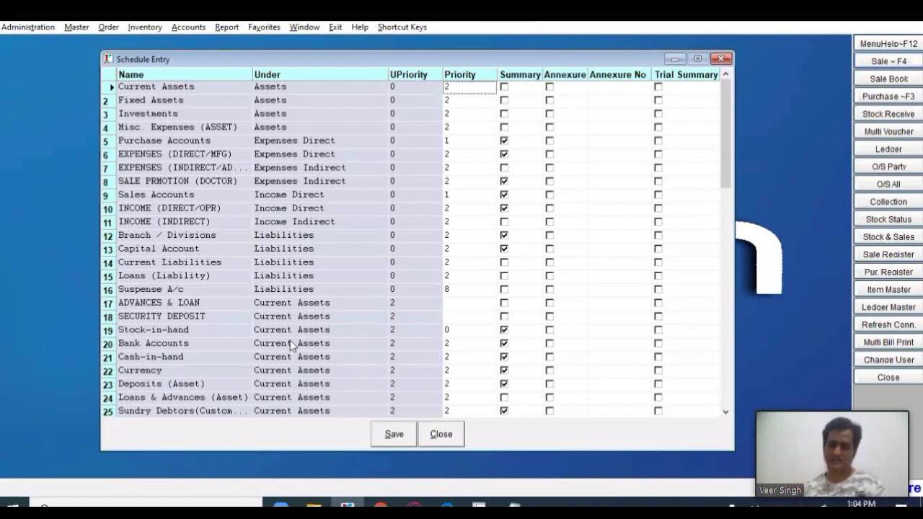
left_click(504, 172)
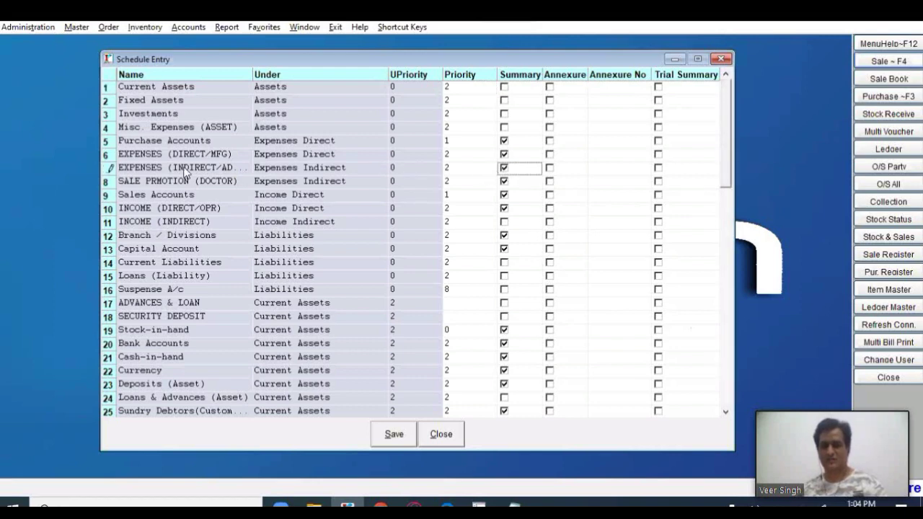
left_click(502, 167)
left_click(510, 155)
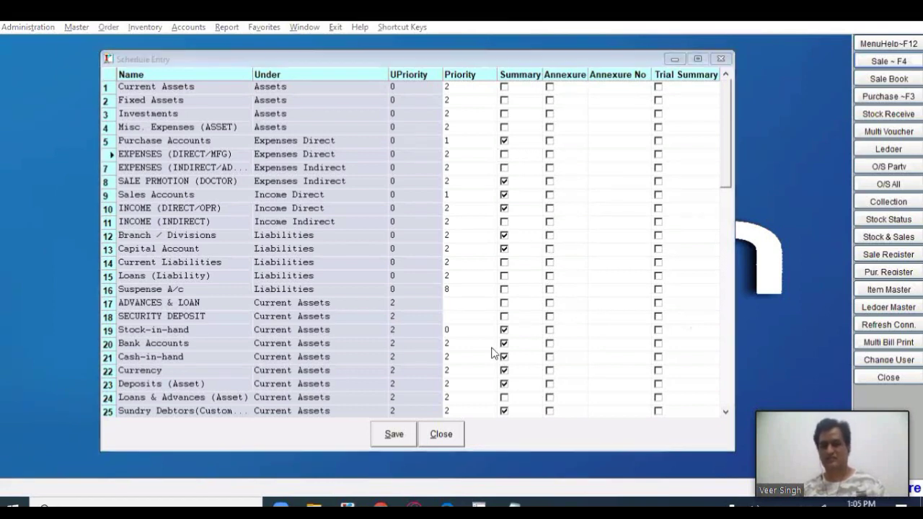
left_click(381, 441)
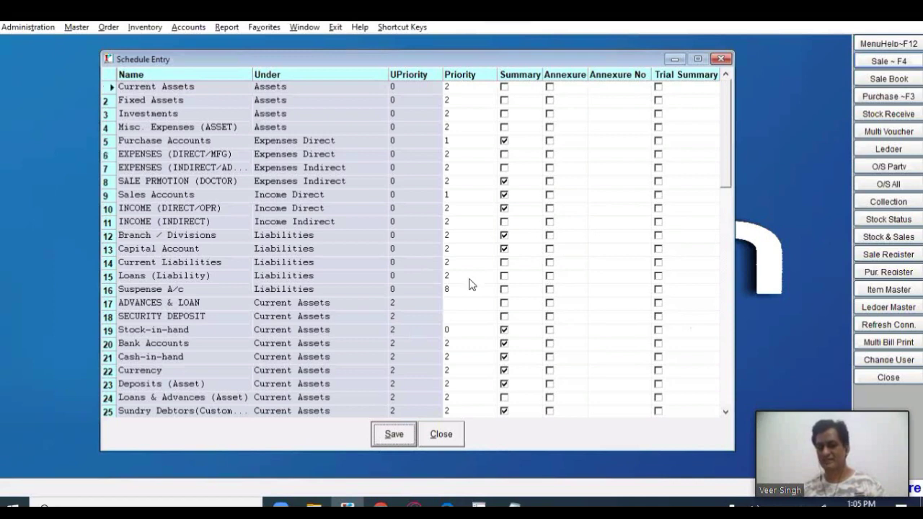
Generate the Trading and P/L report for the TAYAL firm, closing as on 31/03/2019.
left_click(227, 27)
mouse_move(288, 48)
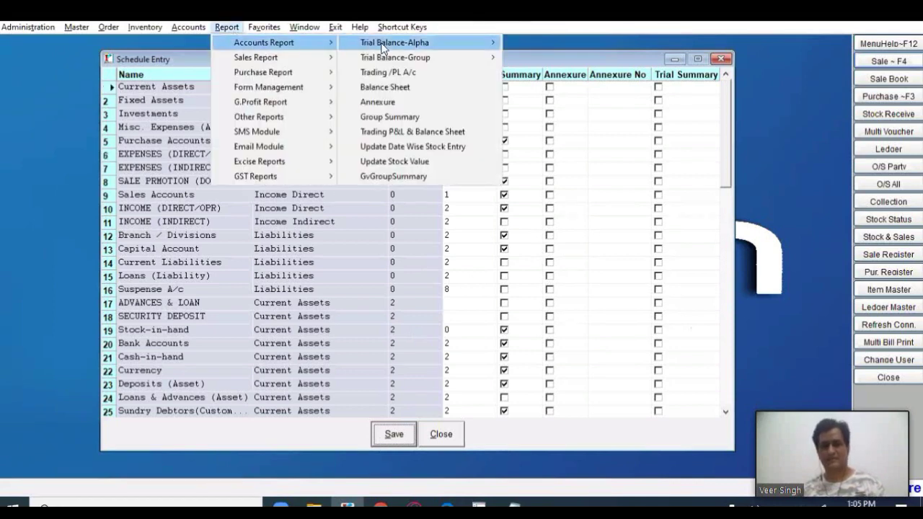
left_click(390, 72)
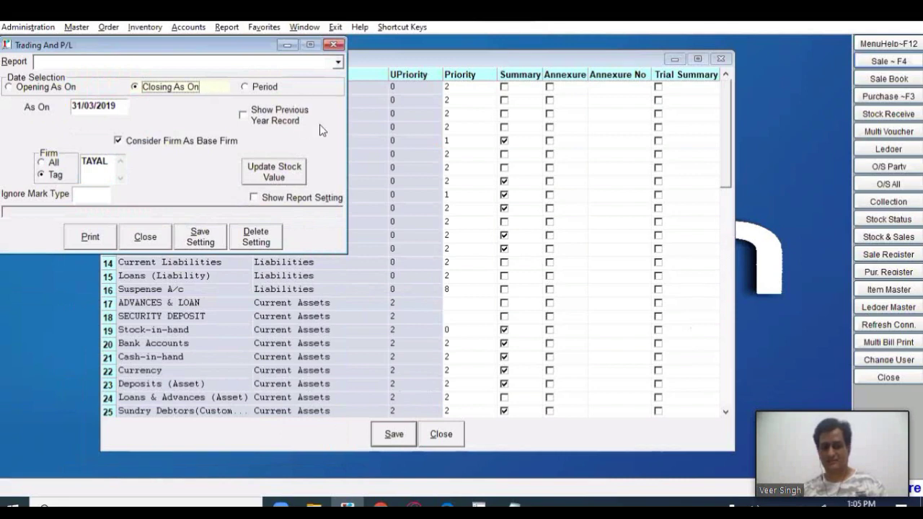
left_click_drag(160, 45, 372, 94)
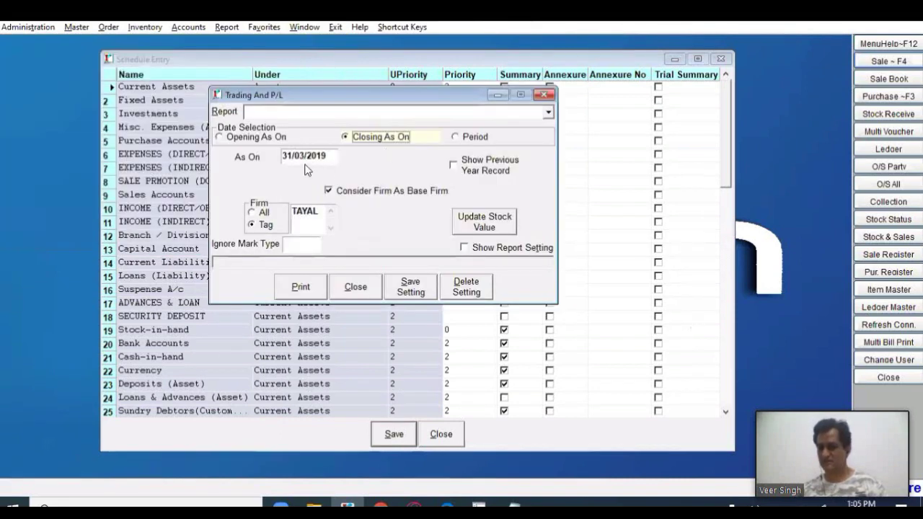
left_click(306, 289)
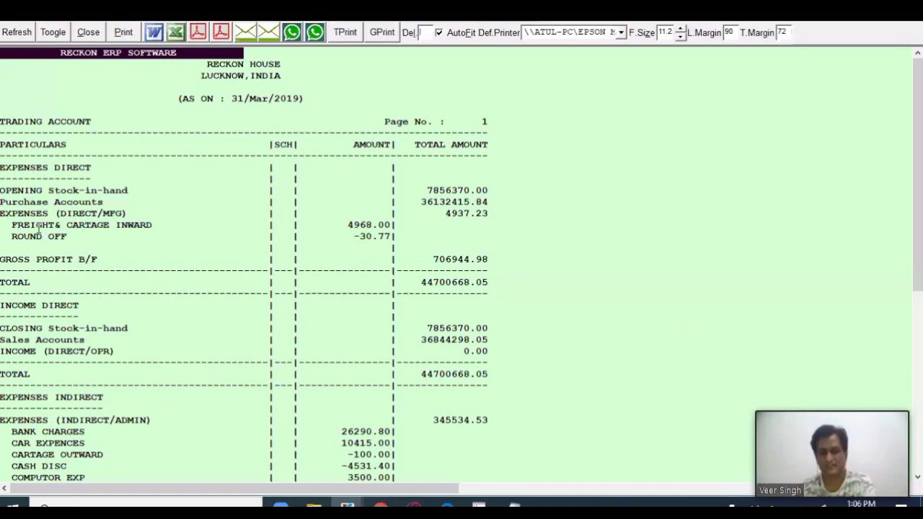
Examine the individual ledgers and total listed under EXPENSES (DIRECT/MFG) in the trading account.
left_click_drag(6, 215, 105, 214)
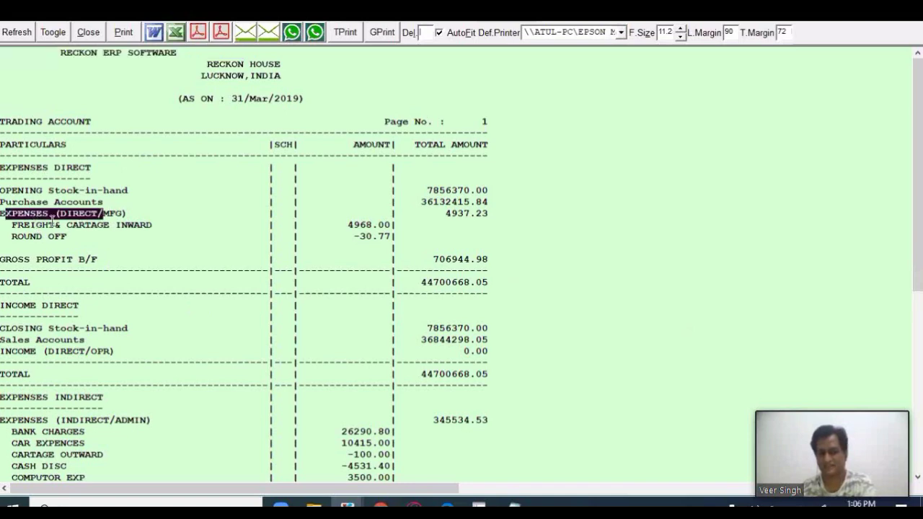
left_click_drag(243, 217, 335, 238)
left_click_drag(96, 225, 368, 232)
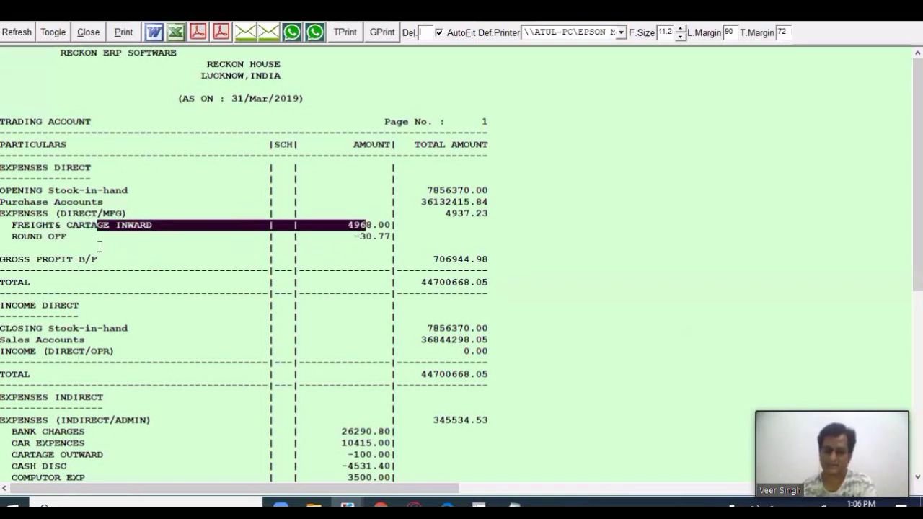
left_click_drag(27, 225, 137, 238)
left_click_drag(438, 213, 498, 214)
Examine the ledger breakdown and total under EXPENSES (INDIRECT/ADMIN), review the rest of the report, and close it.
scroll(235, 350, "down", 5)
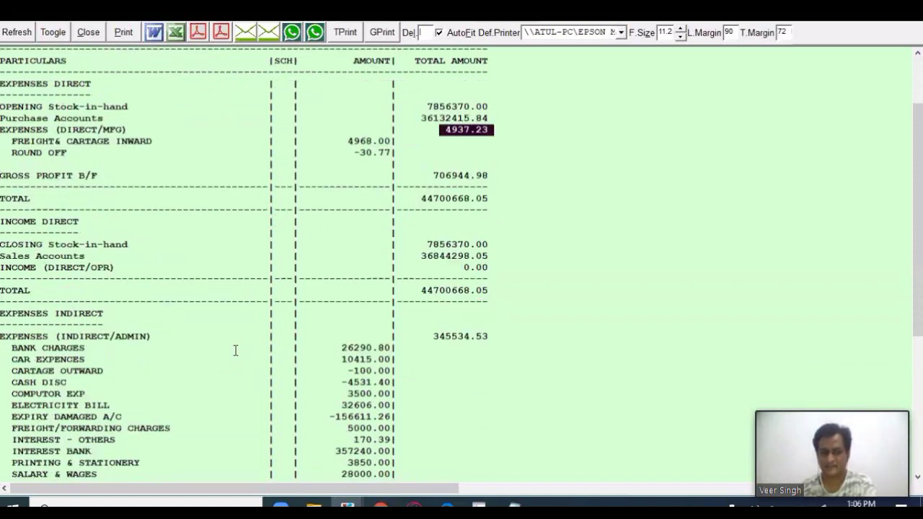
scroll(235, 350, "down", 1)
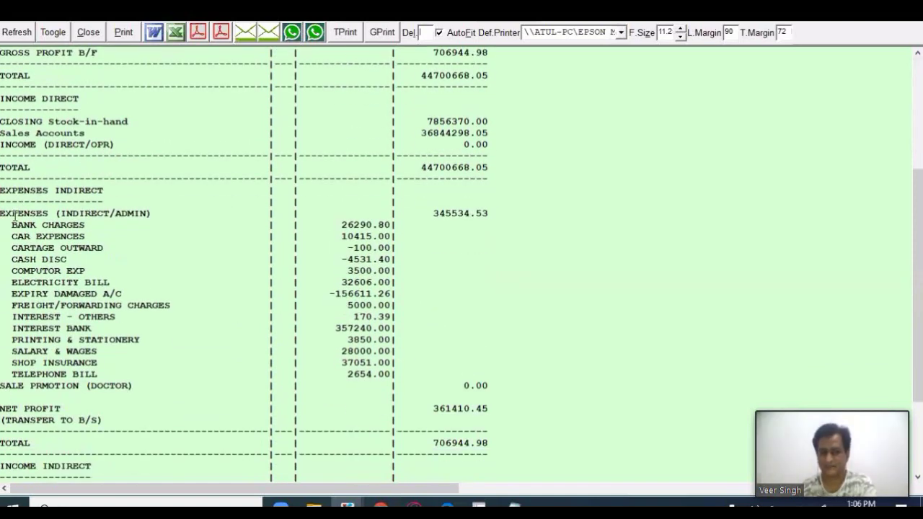
left_click_drag(2, 215, 494, 213)
left_click_drag(12, 225, 405, 372)
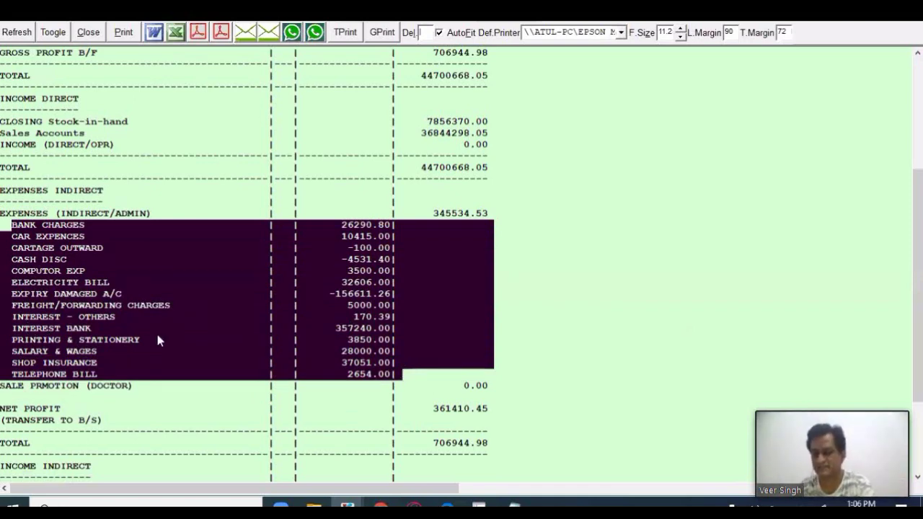
left_click(123, 296)
left_click_drag(54, 225, 62, 225)
left_click(336, 218)
left_click_drag(336, 217, 361, 223)
left_click_drag(19, 234, 368, 246)
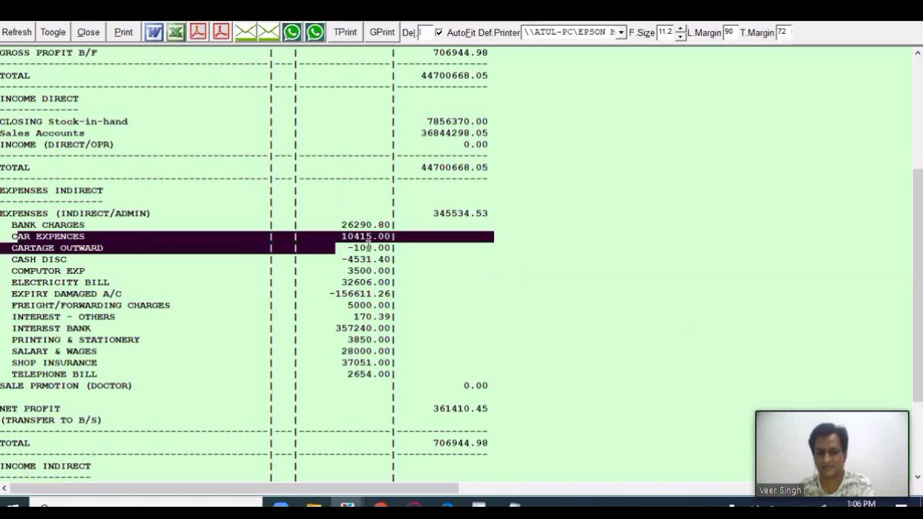
left_click_drag(323, 267, 33, 268)
left_click(34, 268)
left_click(73, 278)
left_click(51, 309)
left_click_drag(49, 344, 49, 352)
left_click(49, 373)
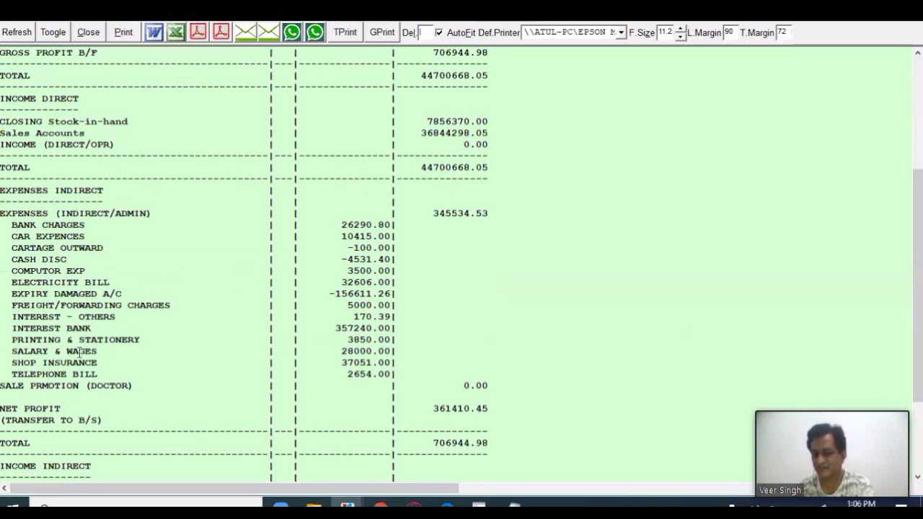
scroll(80, 352, "down", 4)
left_click(88, 32)
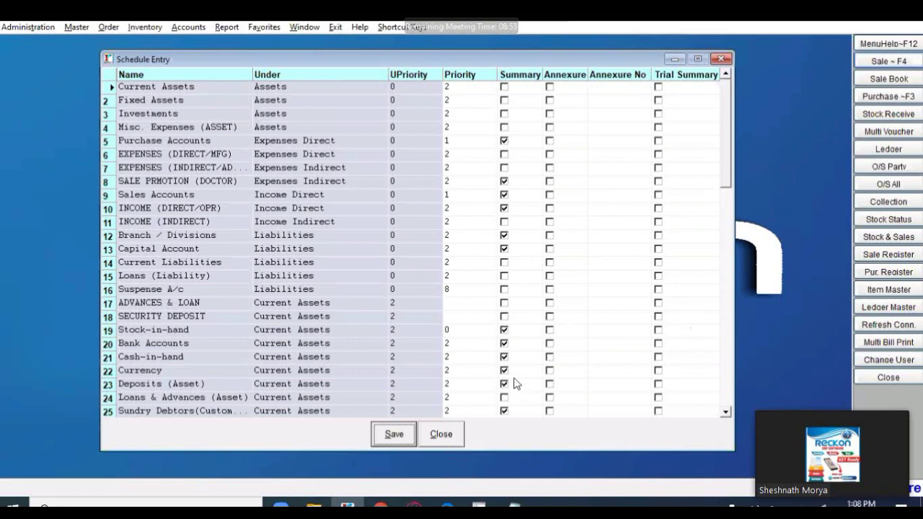
Turn on Annexure for the Sundry Debtors (Customers) schedule under Current Assets and set its annexure number to 1.
left_click(726, 413)
left_click(726, 413)
left_click(726, 413)
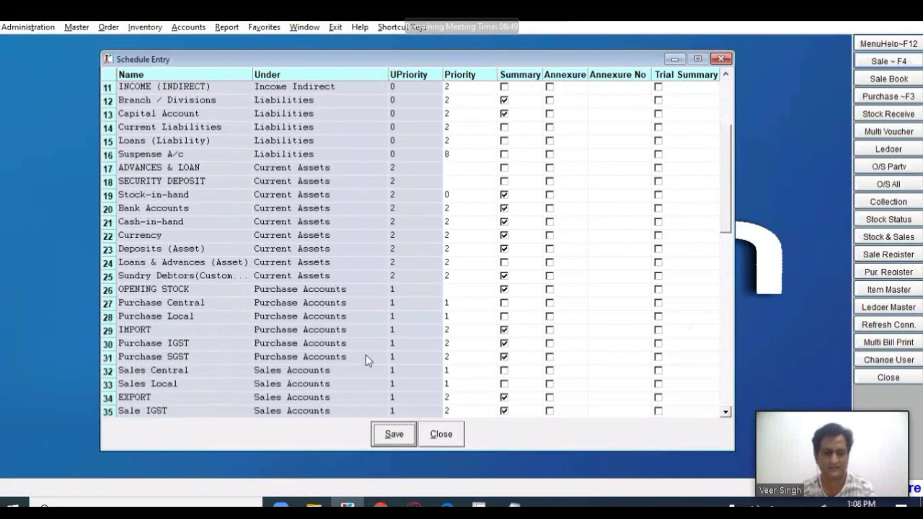
left_click(284, 275)
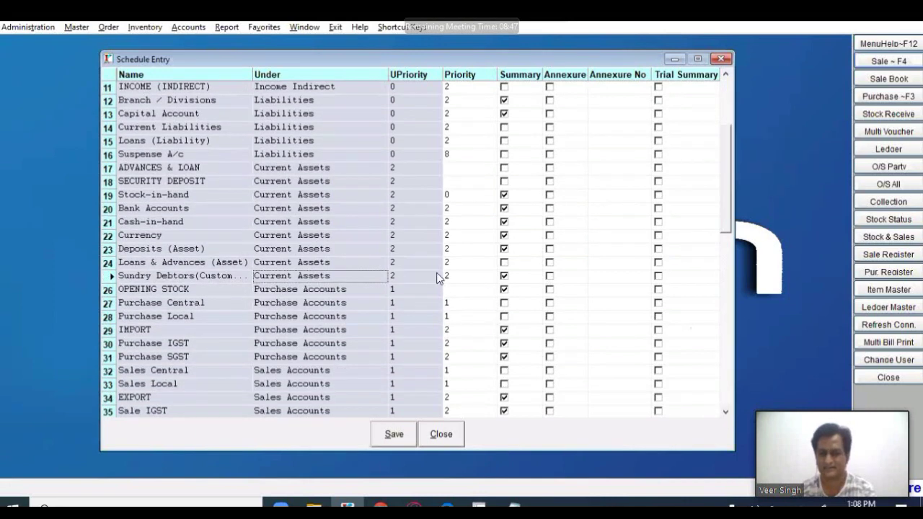
left_click(504, 276)
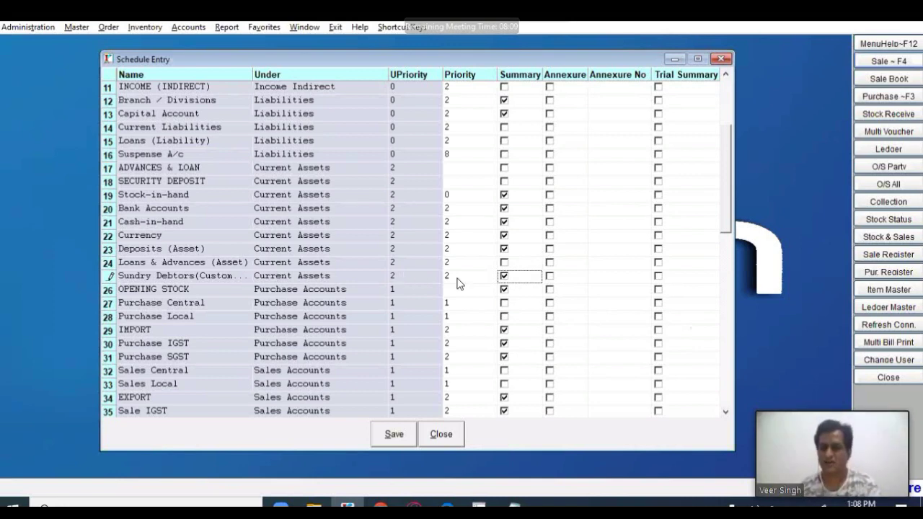
left_click(550, 276)
left_click(616, 281)
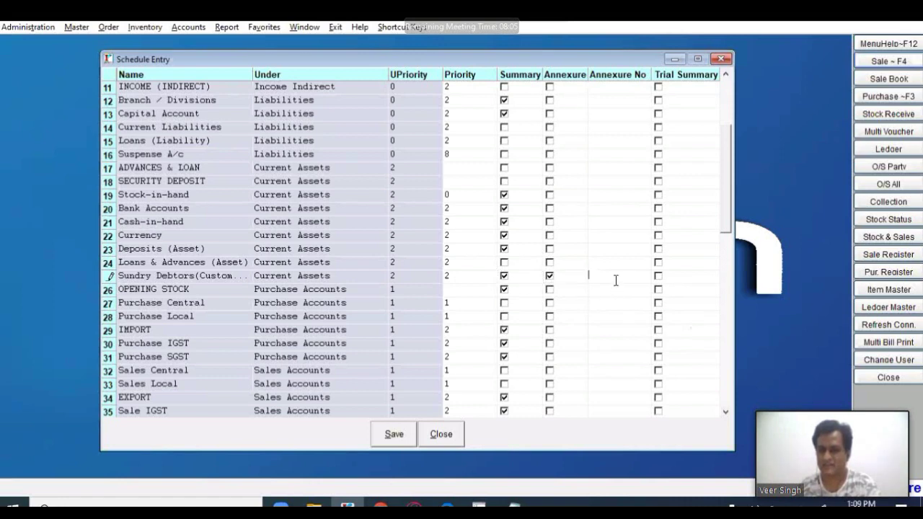
type("2")
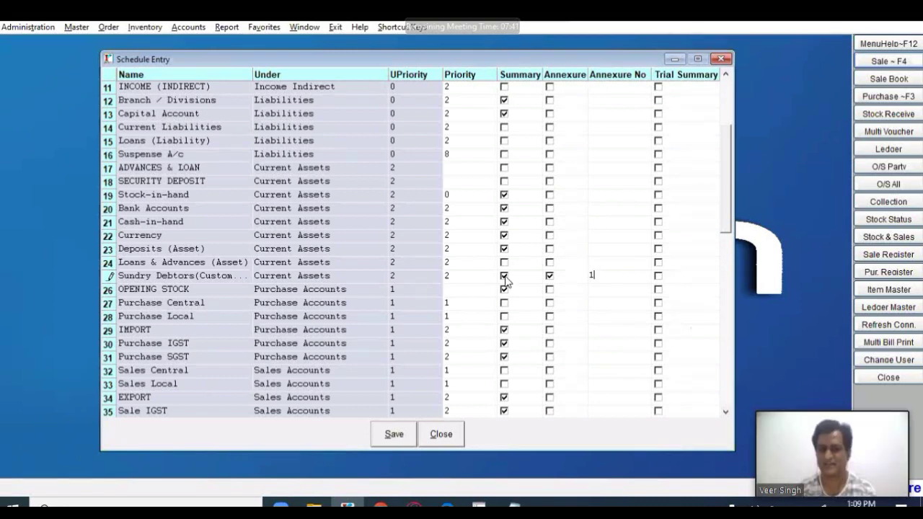
left_click(370, 112)
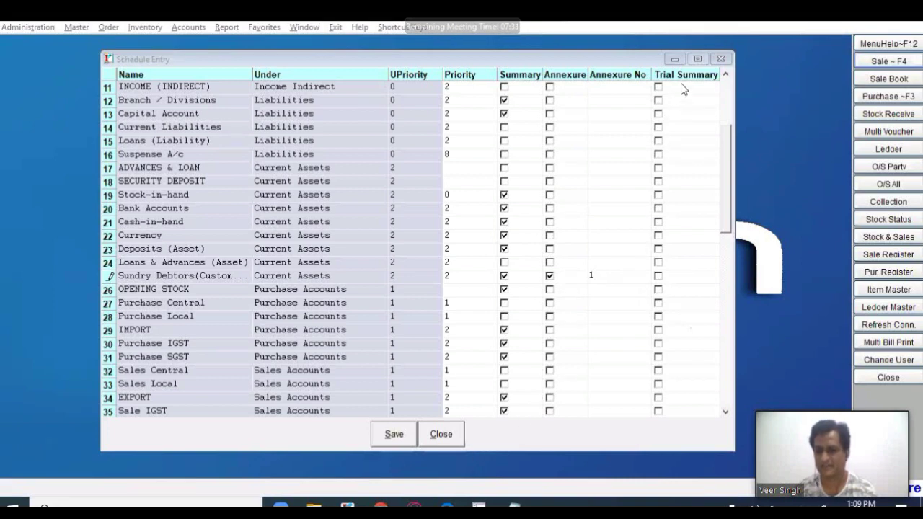
left_click(661, 277)
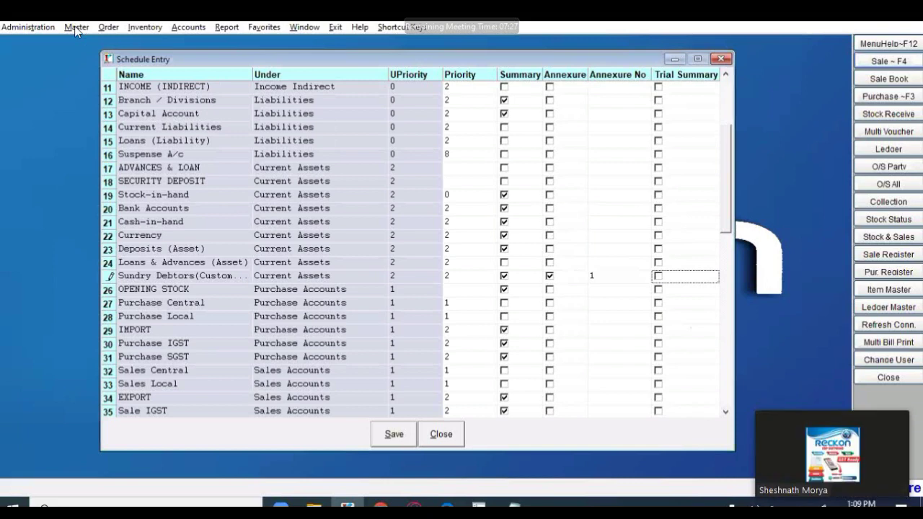
Try out the Summary and Annexure options in a blank account group entry and close it without saving.
left_click(75, 29)
left_click(105, 127)
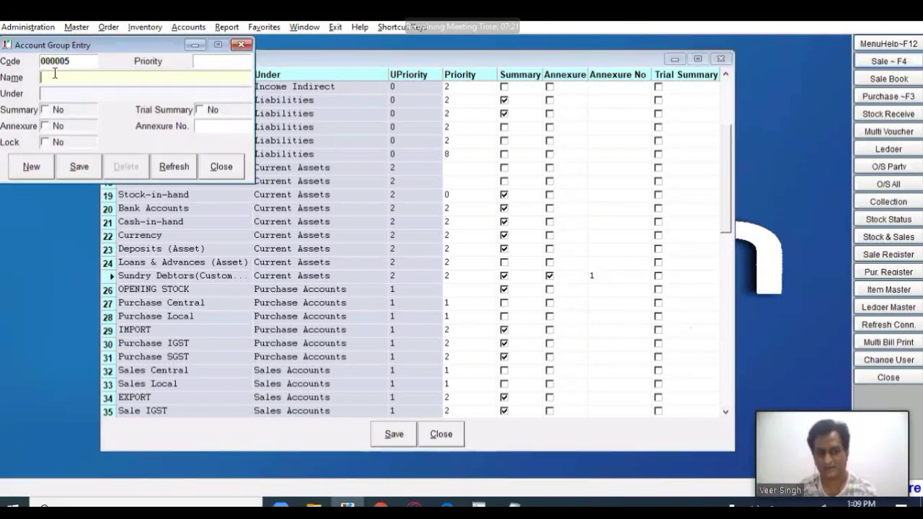
left_click(54, 110)
left_click(53, 126)
left_click(55, 110)
left_click(48, 126)
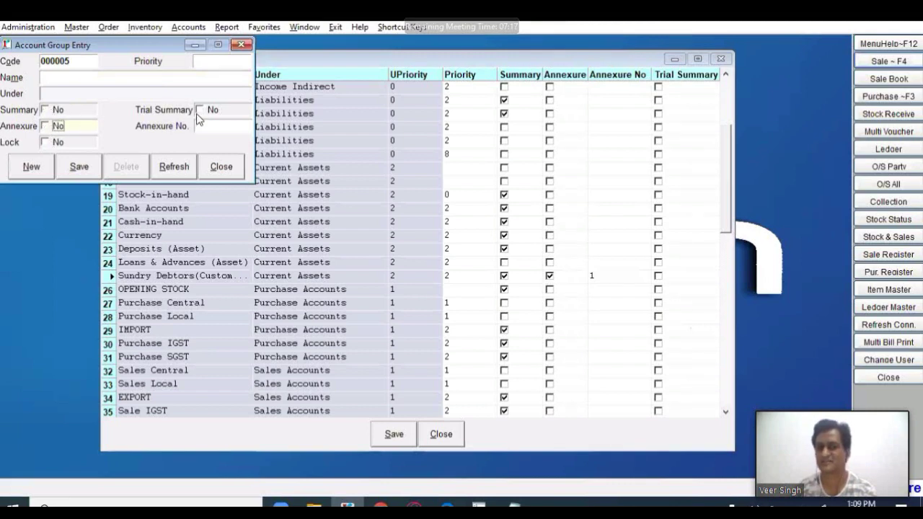
left_click(57, 112)
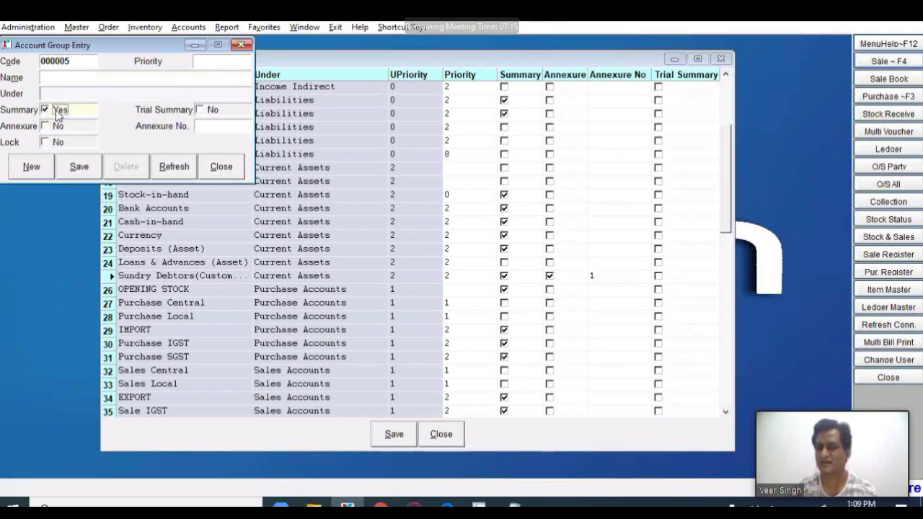
left_click(217, 168)
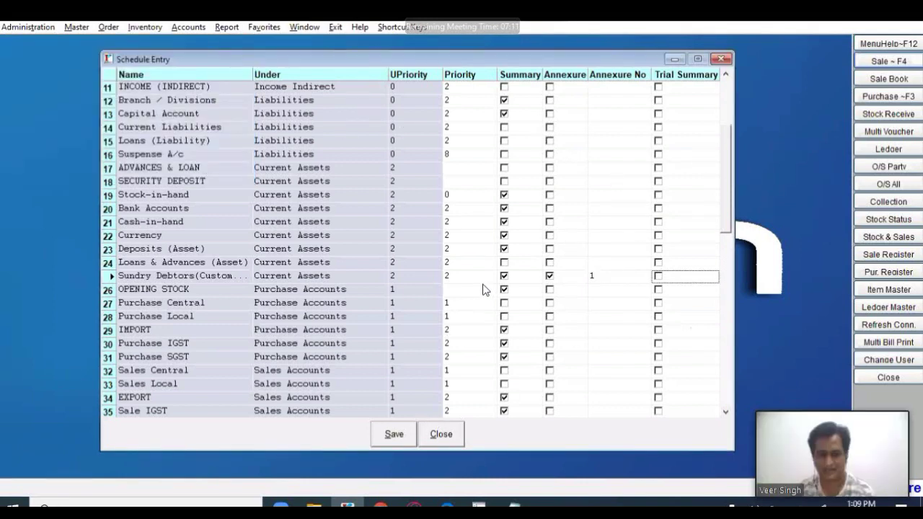
Turn off Summary for Sundry Debtors (Customers) and save the schedule.
left_click(507, 276)
left_click(396, 434)
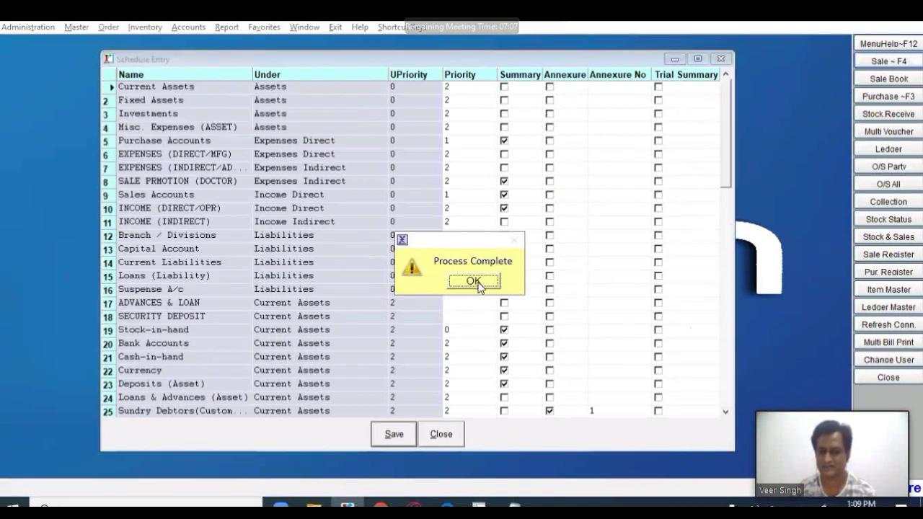
left_click(474, 282)
Generate the horizontal balance sheet for the TAYAL firm, opening as on 31/03/2019.
left_click(226, 27)
mouse_move(287, 44)
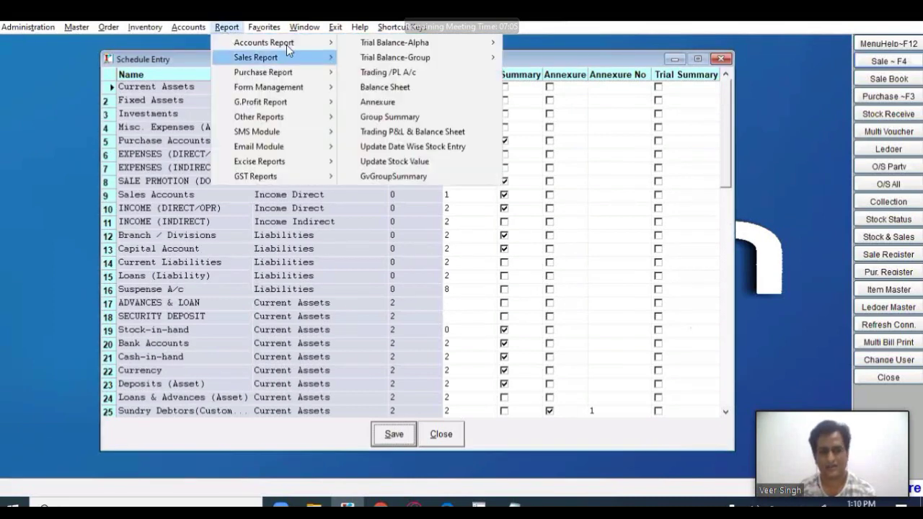
left_click(388, 88)
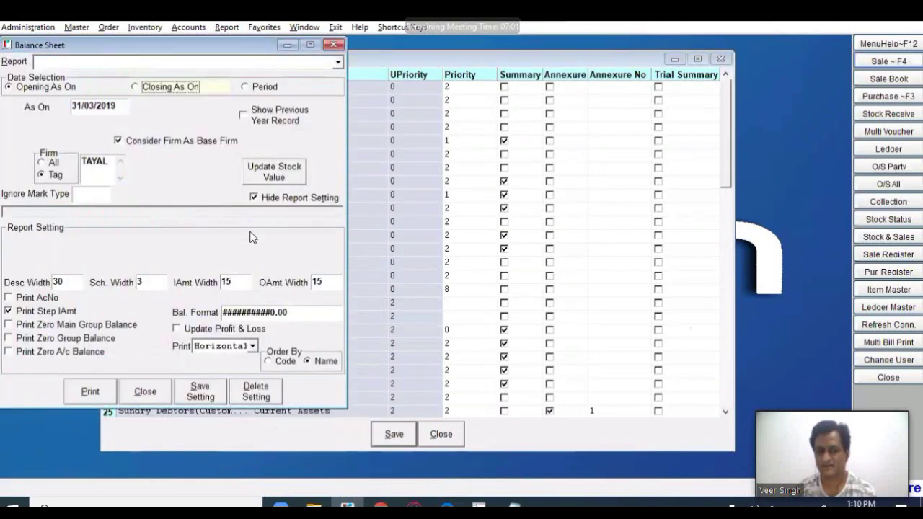
left_click(89, 391)
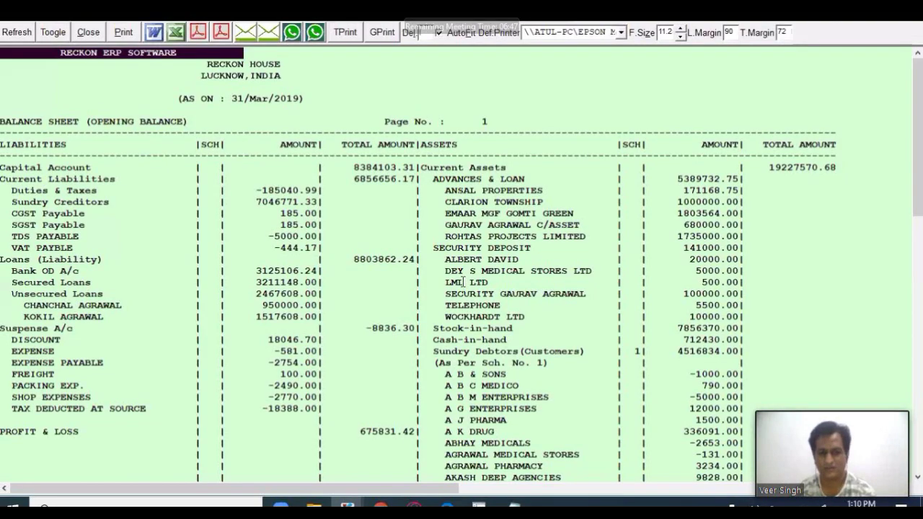
Examine the Current Assets total and its Advances & Loan, Security Deposit, Stock-in-hand and Cash-in-hand entries in the balance sheet.
left_click_drag(432, 167, 808, 170)
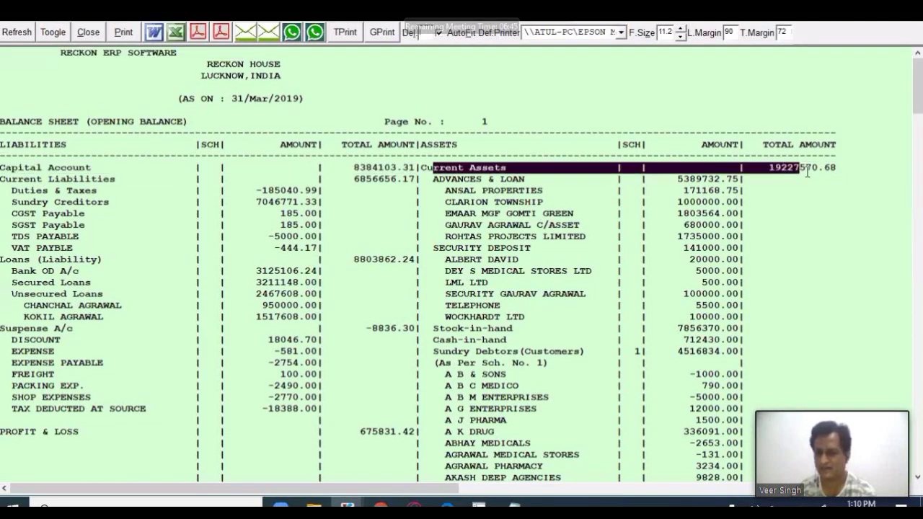
left_click_drag(432, 180, 548, 178)
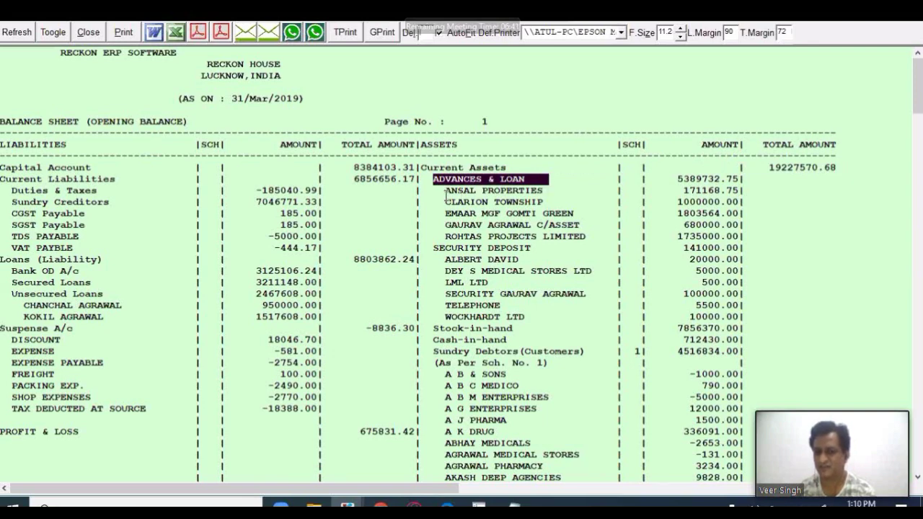
left_click_drag(448, 236, 586, 238)
left_click_drag(464, 249, 537, 248)
left_click_drag(466, 272, 486, 282)
left_click_drag(452, 332, 549, 332)
left_click_drag(649, 344, 732, 333)
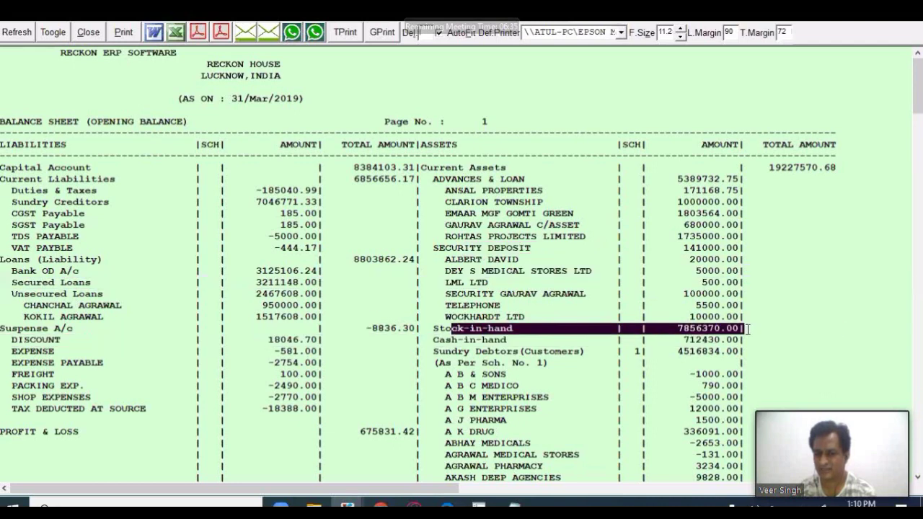
left_click_drag(482, 339, 736, 340)
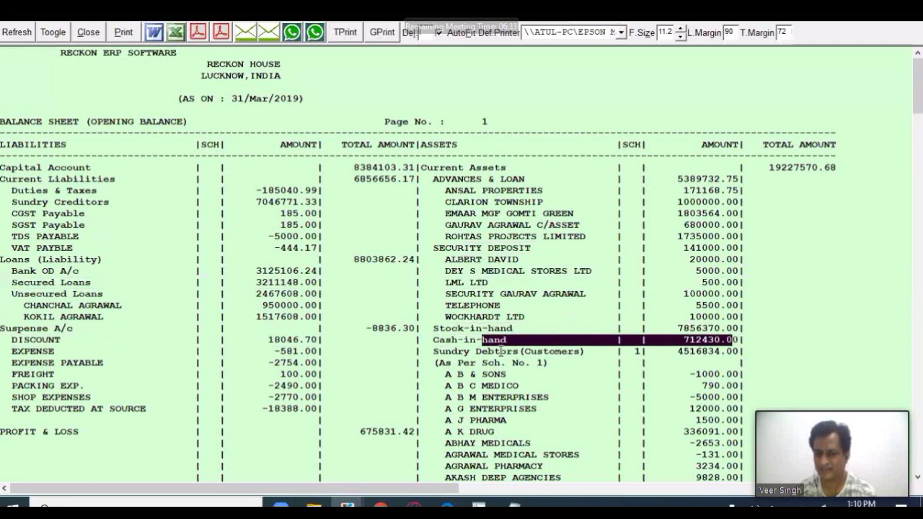
Examine the Sundry Debtors schedule number, total and customer-wise breakdown, review the remaining assets, and close the balance sheet.
left_click_drag(460, 352, 684, 359)
left_click(681, 356)
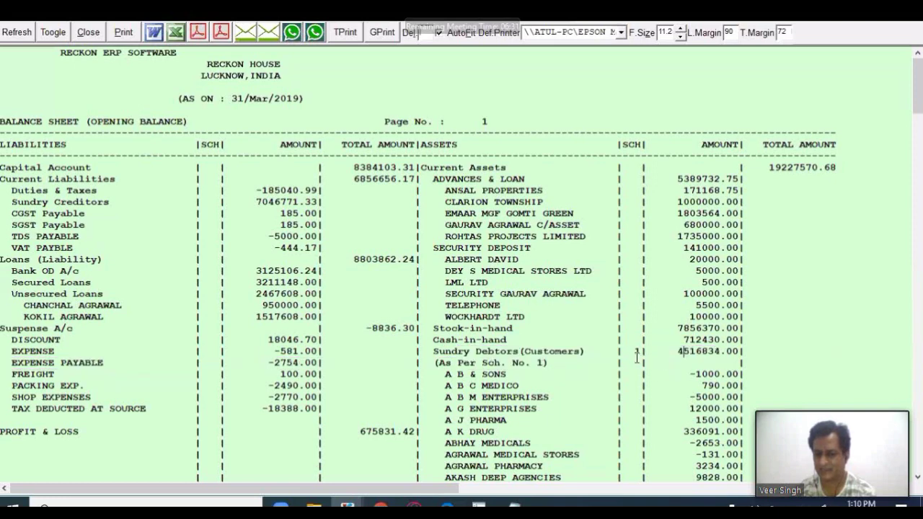
left_click_drag(622, 145, 642, 144)
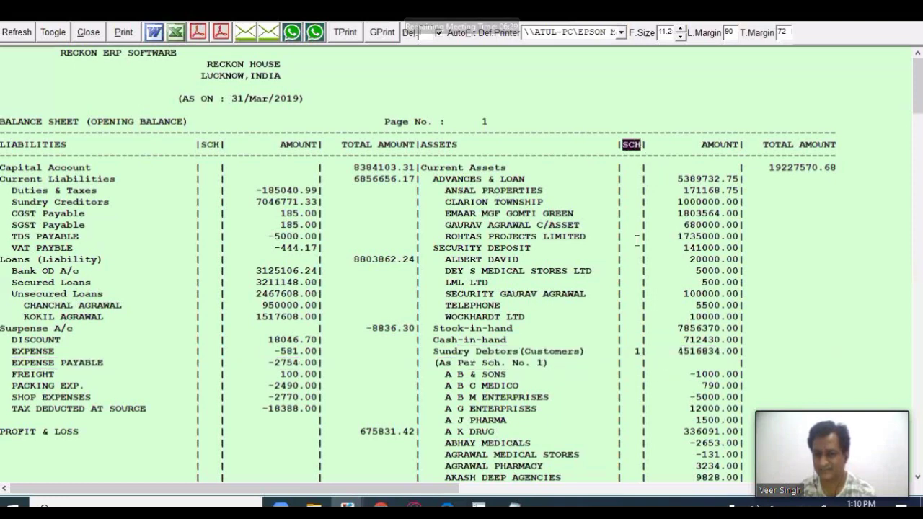
left_click_drag(628, 349, 641, 352)
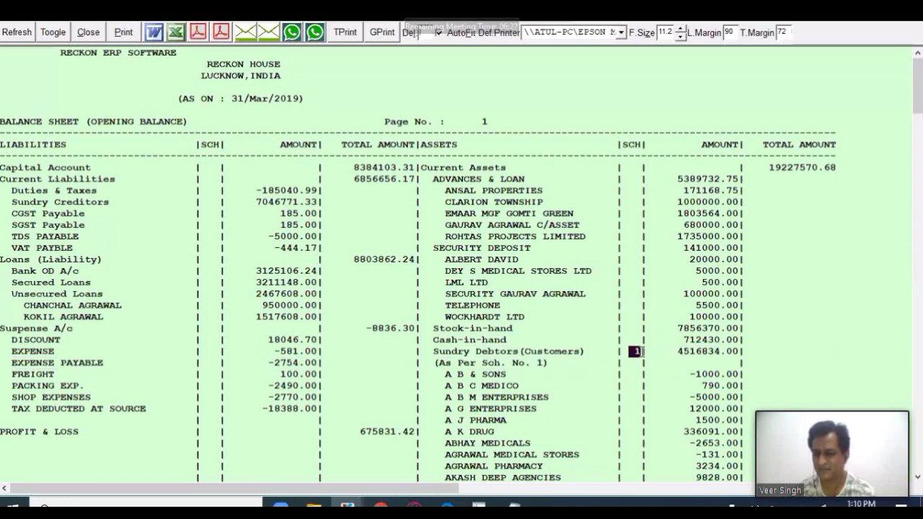
left_click_drag(676, 352, 745, 352)
scroll(532, 417, "down", 3)
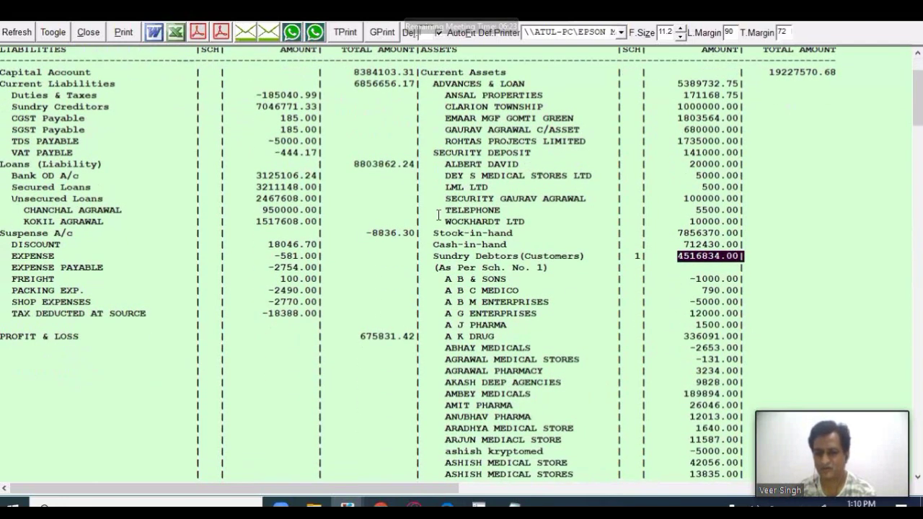
scroll(518, 228, "down", 2)
left_click_drag(434, 225, 550, 226)
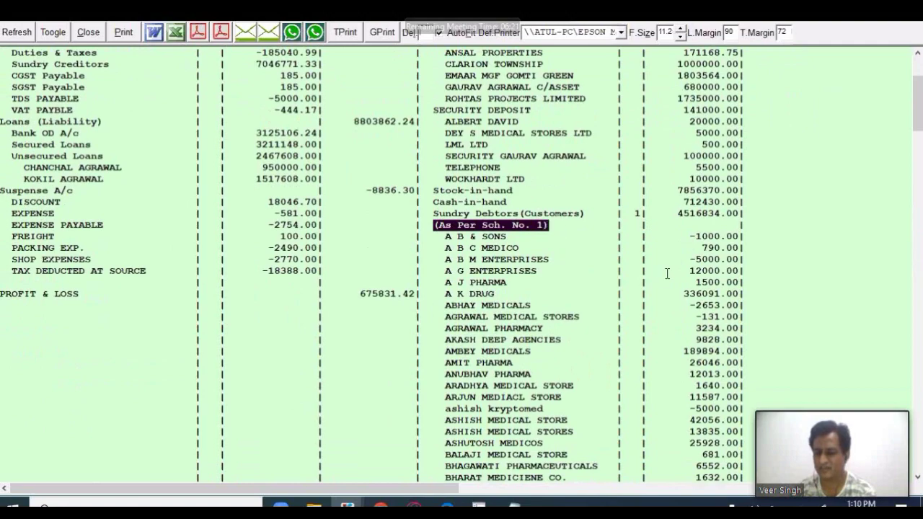
scroll(550, 228, "down", 3)
scroll(526, 328, "down", 2)
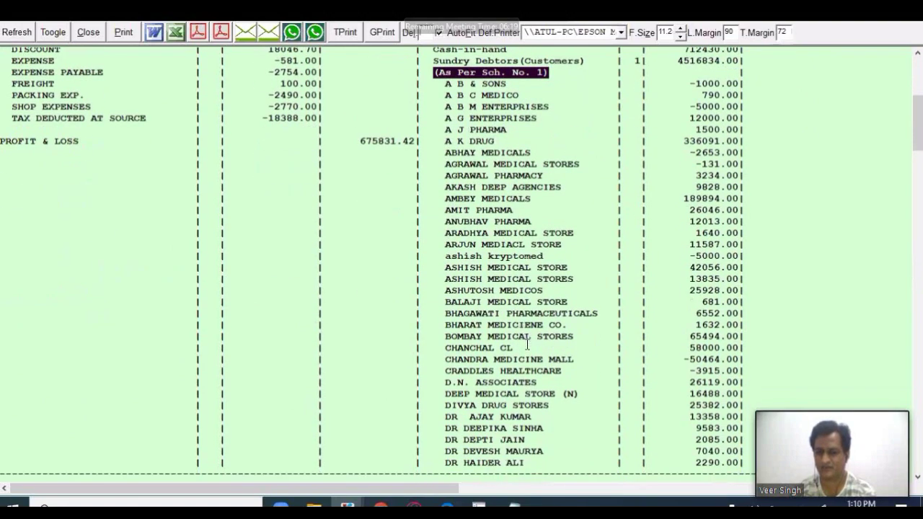
scroll(523, 375, "down", 20)
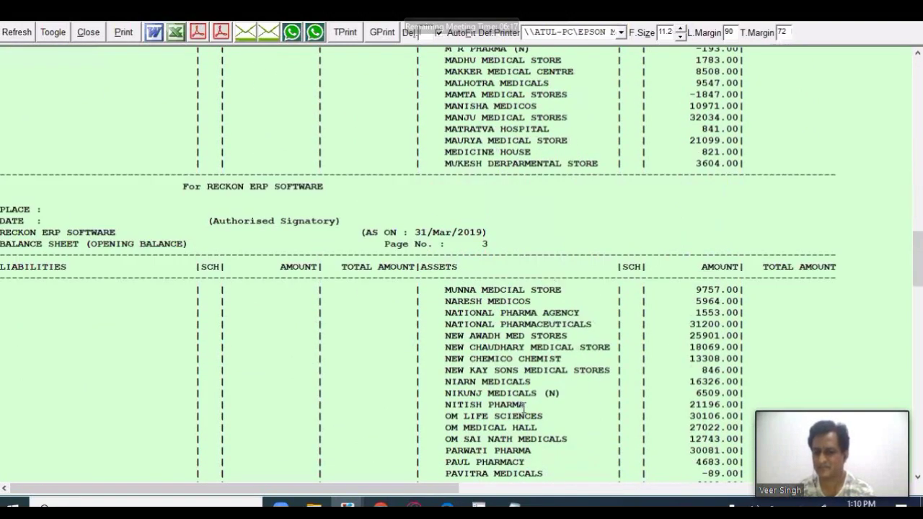
scroll(524, 406, "down", 20)
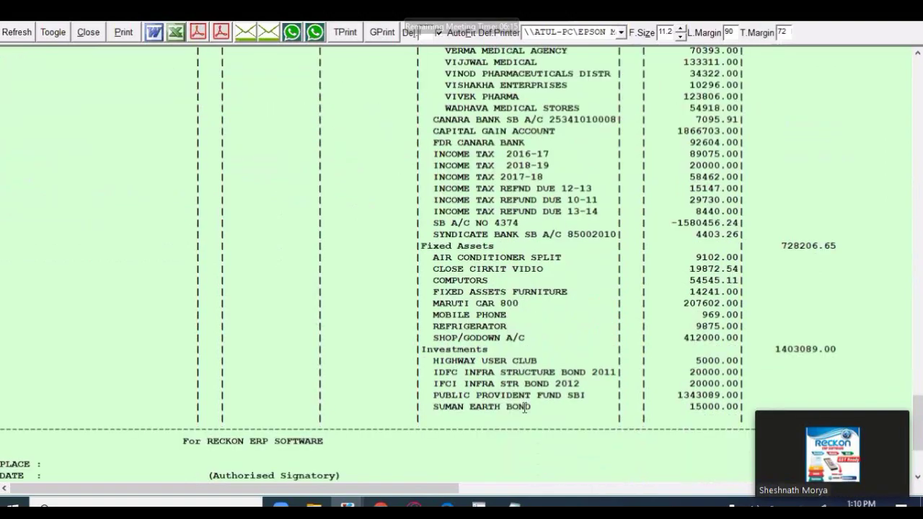
scroll(495, 373, "up", 7)
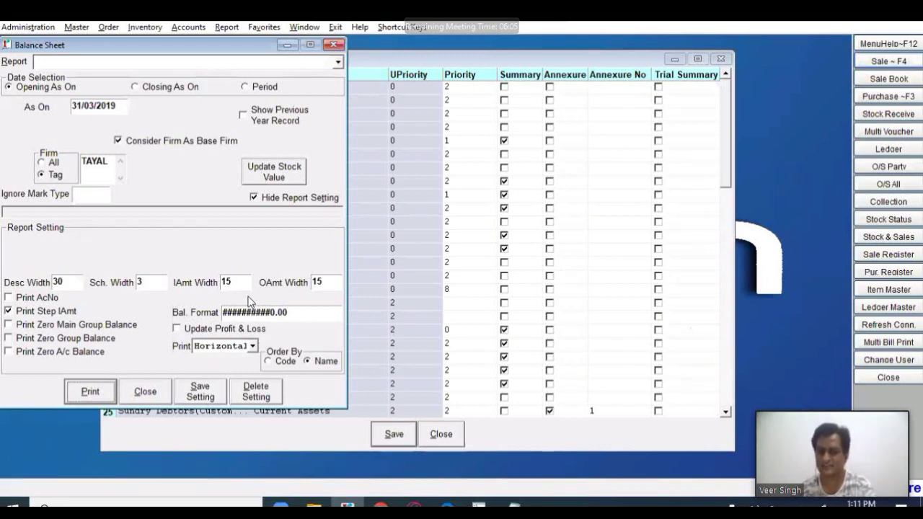
Select the Vertical print format for the balance sheet, and close the report settings and the schedule entry.
left_click(233, 347)
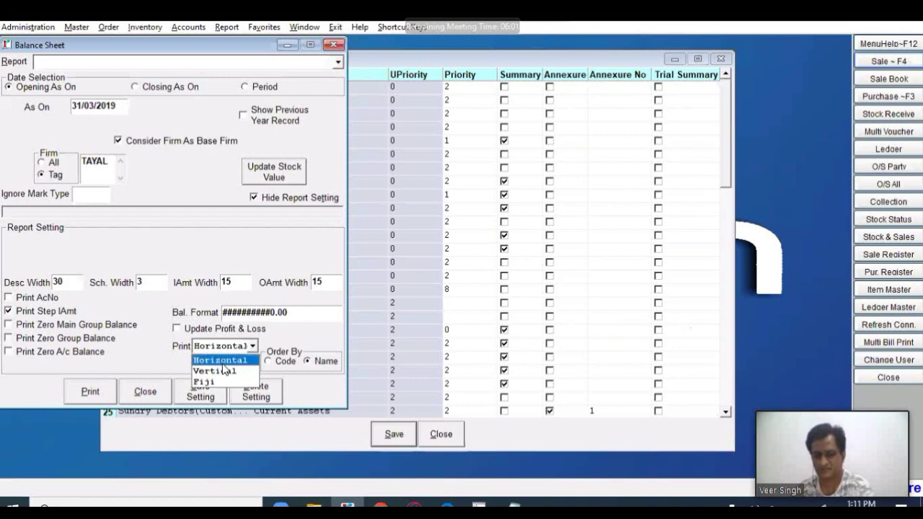
left_click(221, 360)
left_click(236, 350)
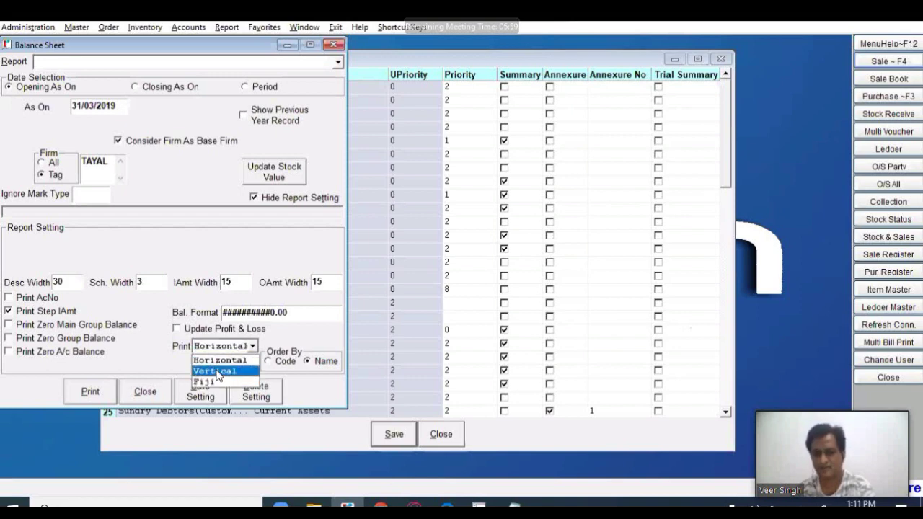
left_click(220, 374)
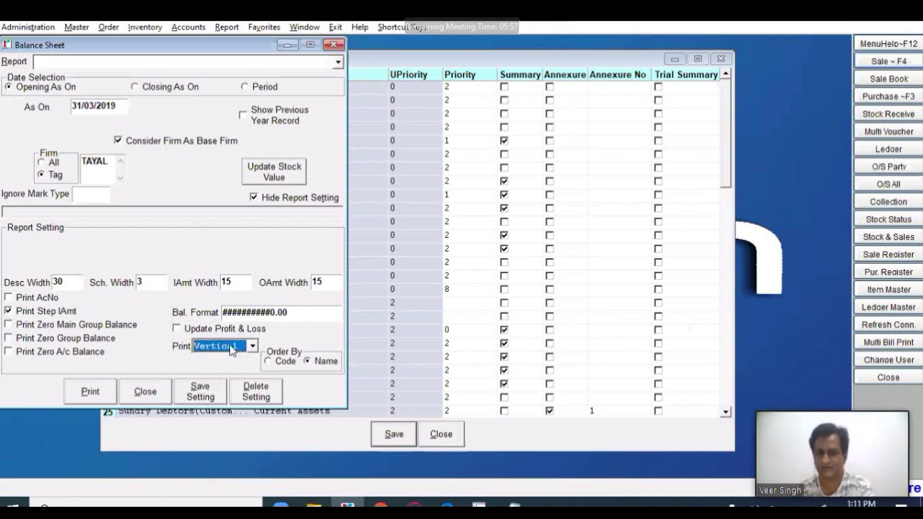
left_click(144, 392)
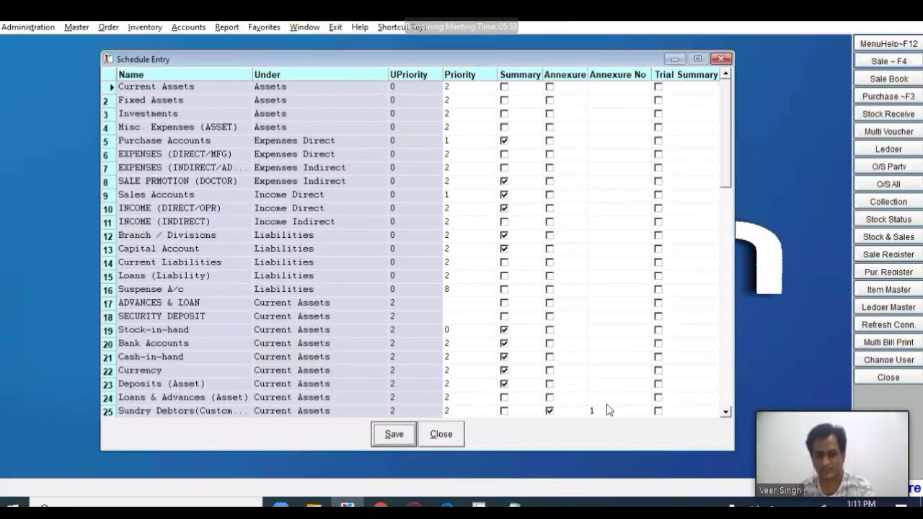
left_click(440, 433)
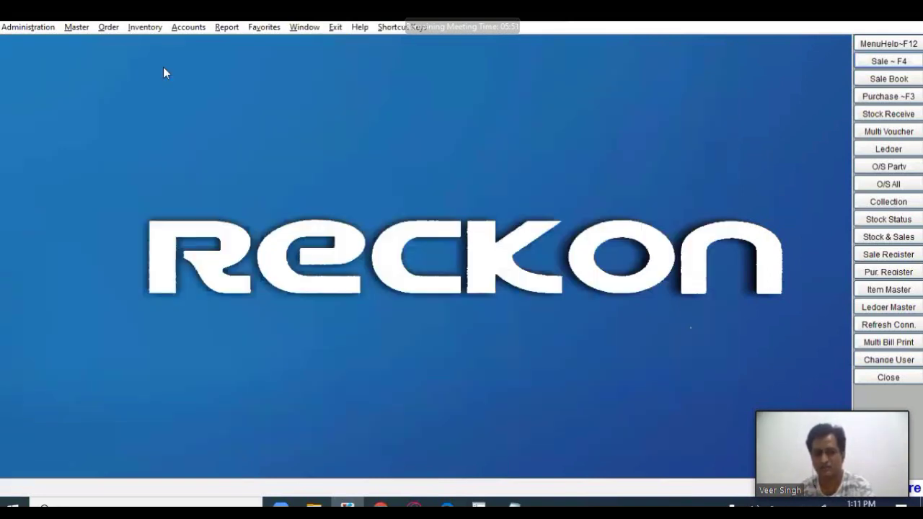
left_click(76, 27)
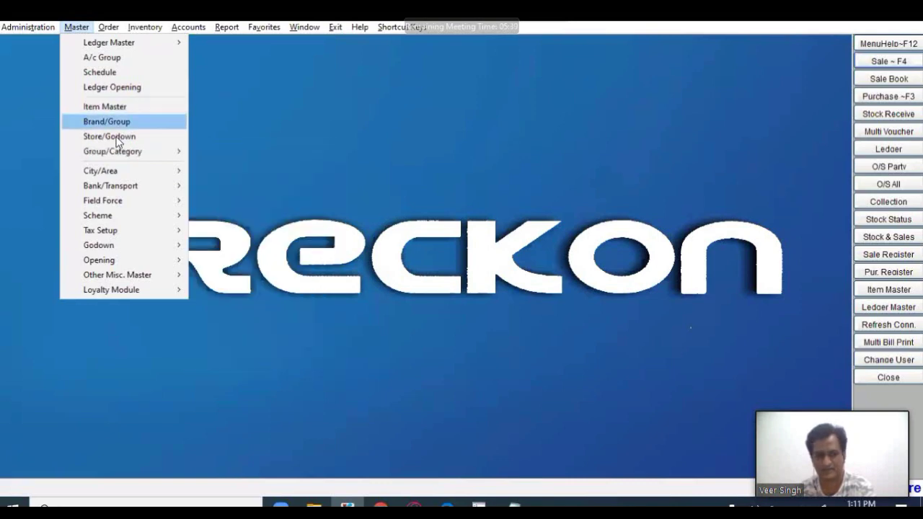
mouse_move(114, 150)
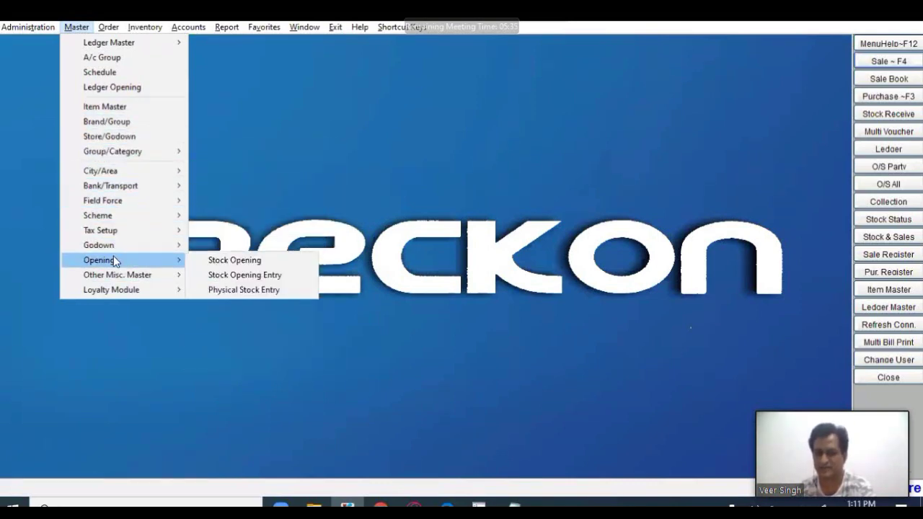
mouse_move(112, 207)
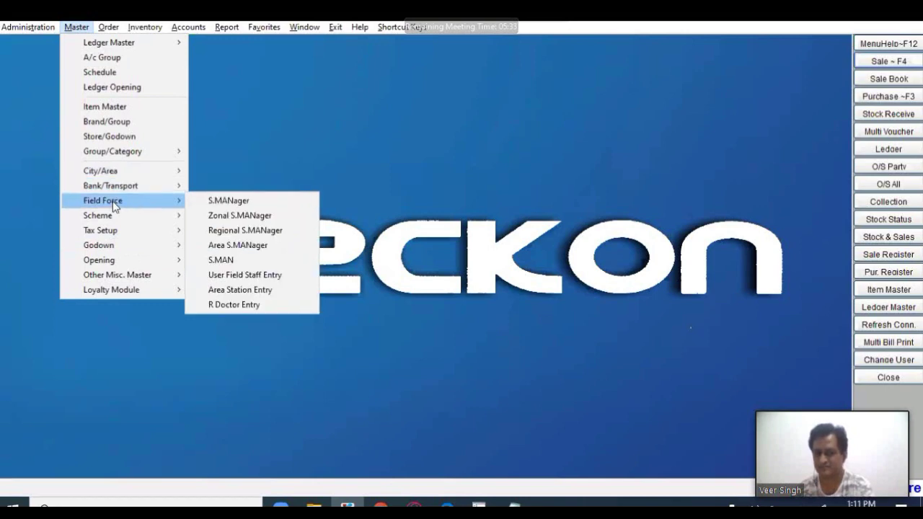
mouse_move(129, 177)
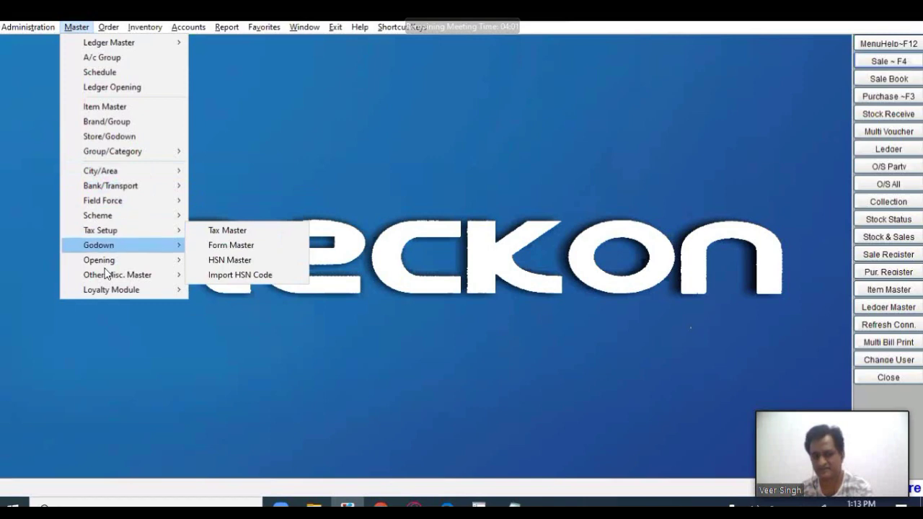
left_click(350, 137)
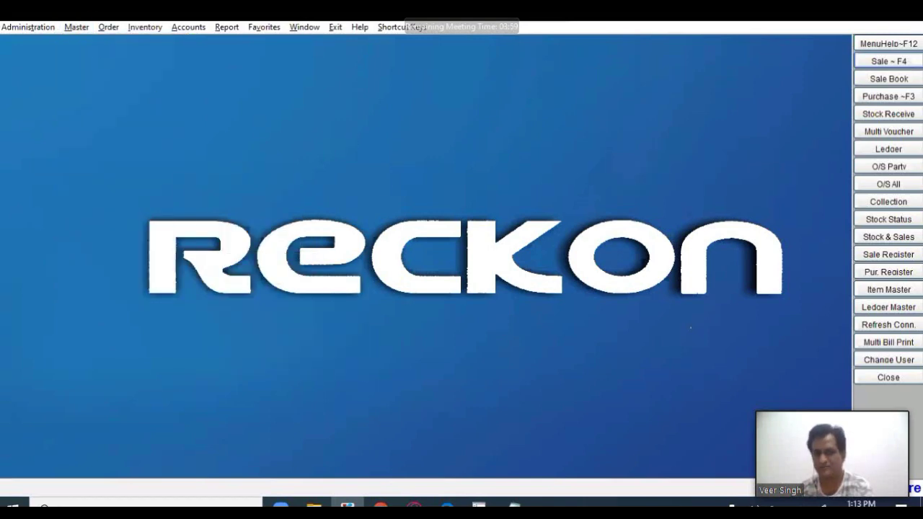
left_click(199, 31)
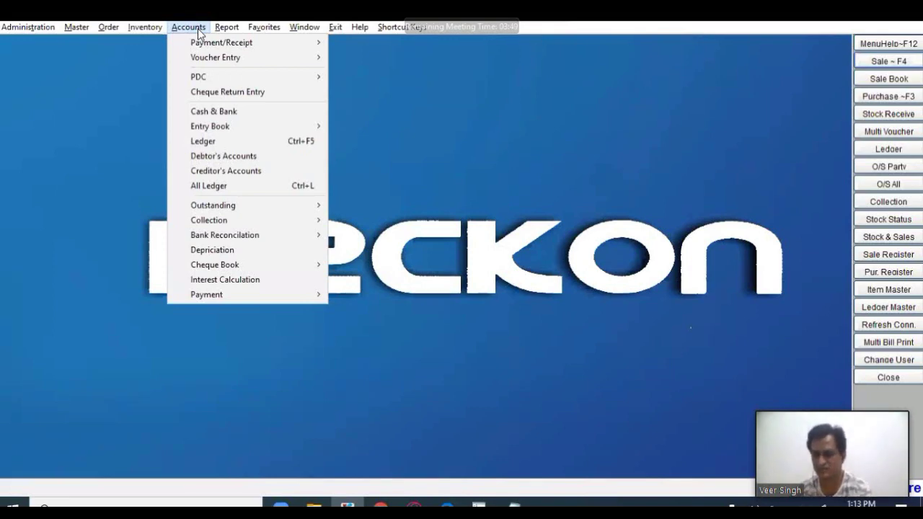
mouse_move(209, 61)
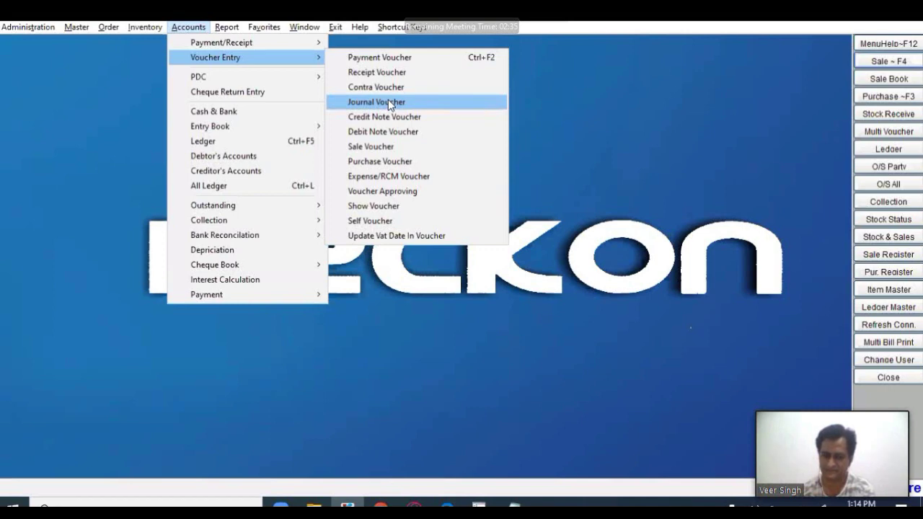
left_click(632, 311)
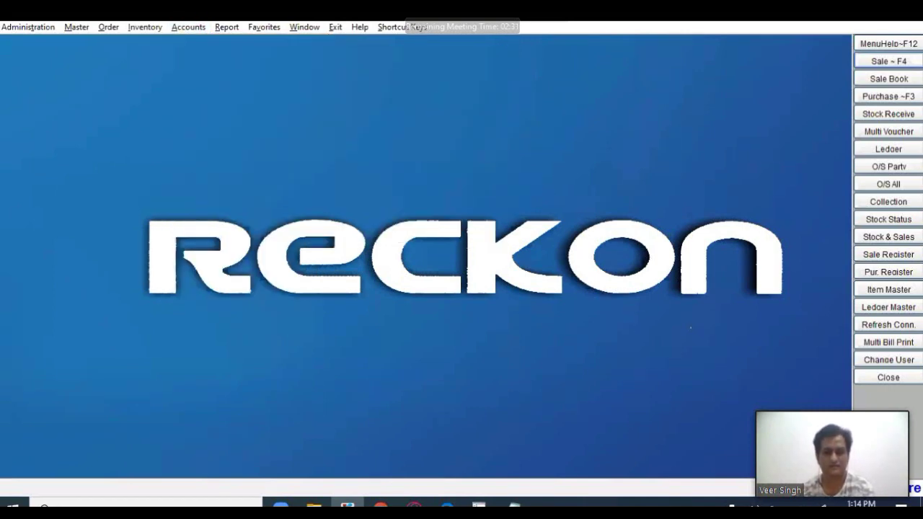
key("alt+t")
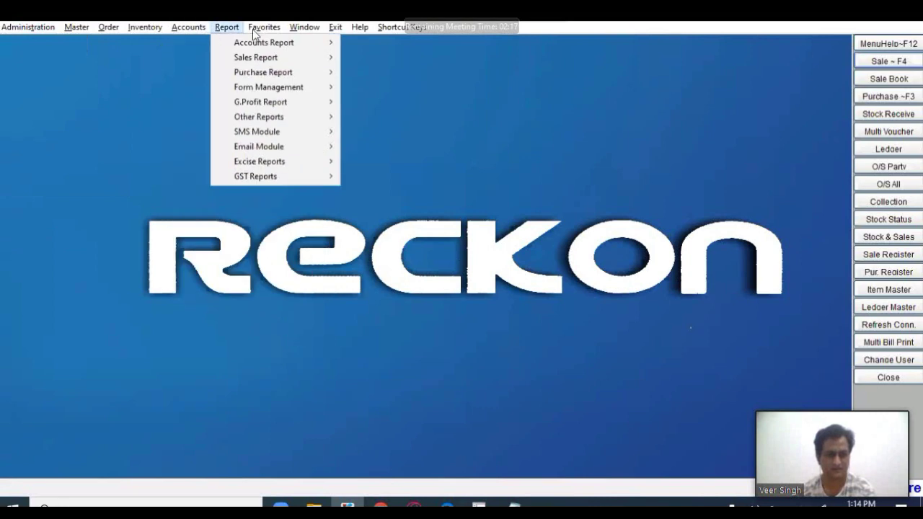
mouse_move(145, 27)
mouse_move(188, 26)
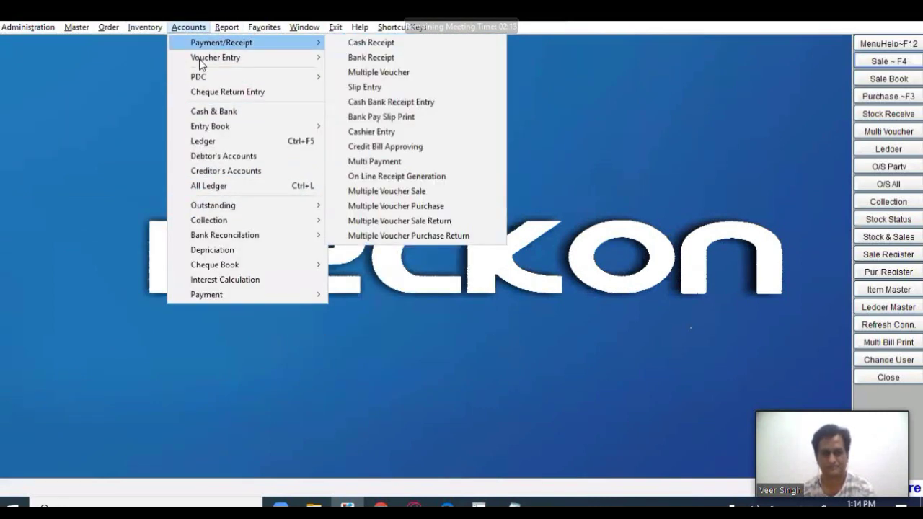
mouse_move(202, 64)
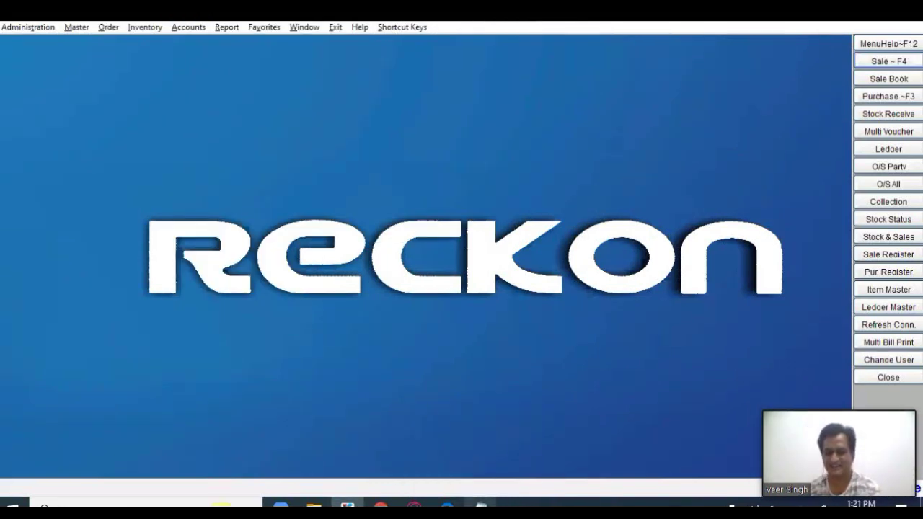
Switch to the Notepad notes, add two blank lines below the closing stock line, and return to Reckon.
mouse_move(481, 507)
left_click(480, 457)
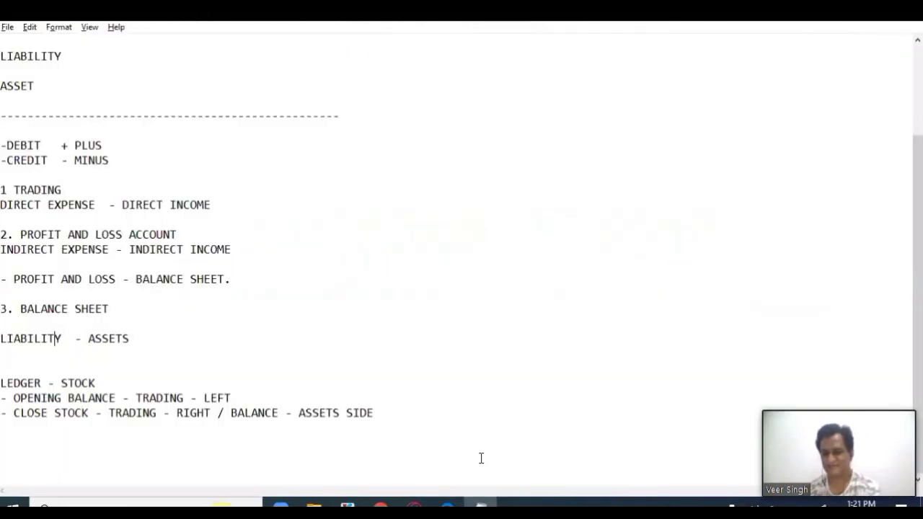
left_click(410, 411)
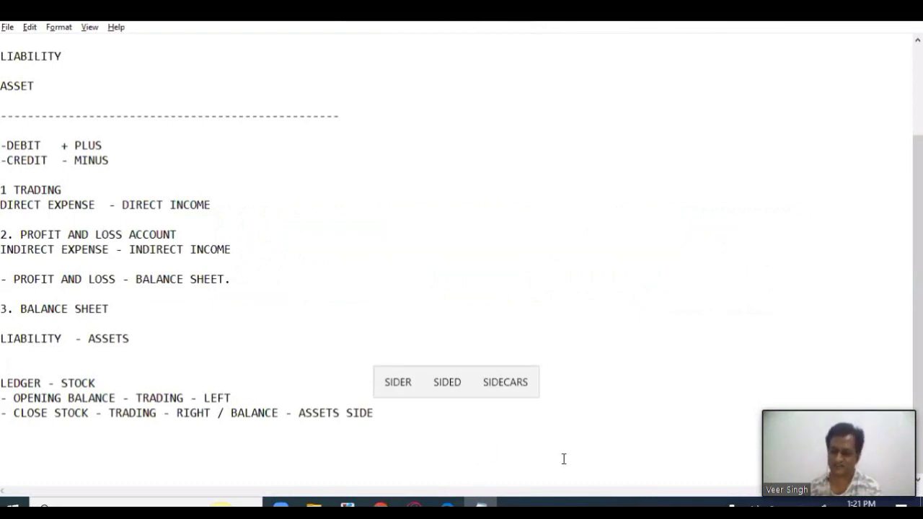
key("Return")
key("Return")
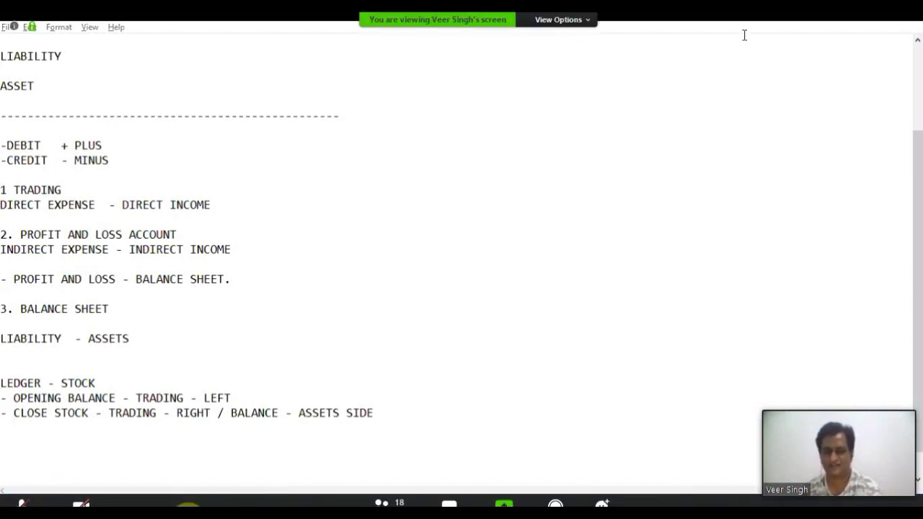
left_click(636, 207)
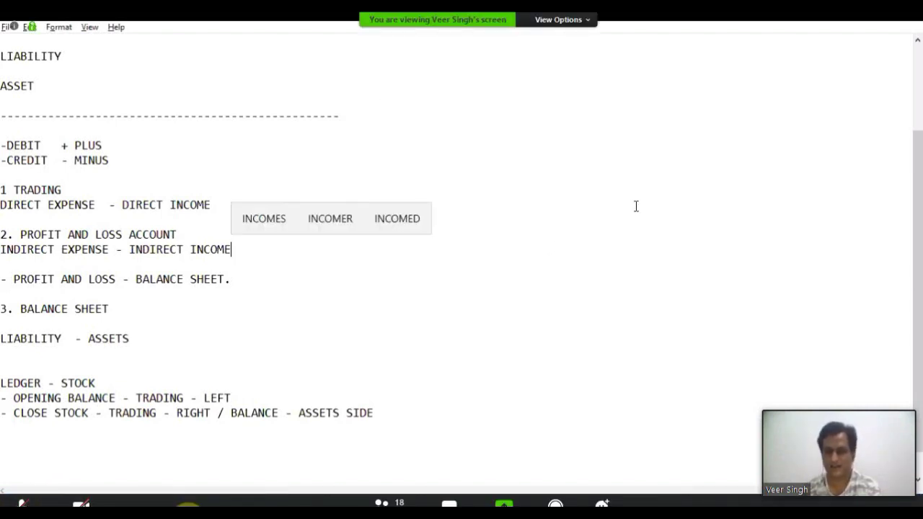
mouse_move(347, 509)
left_click(367, 467)
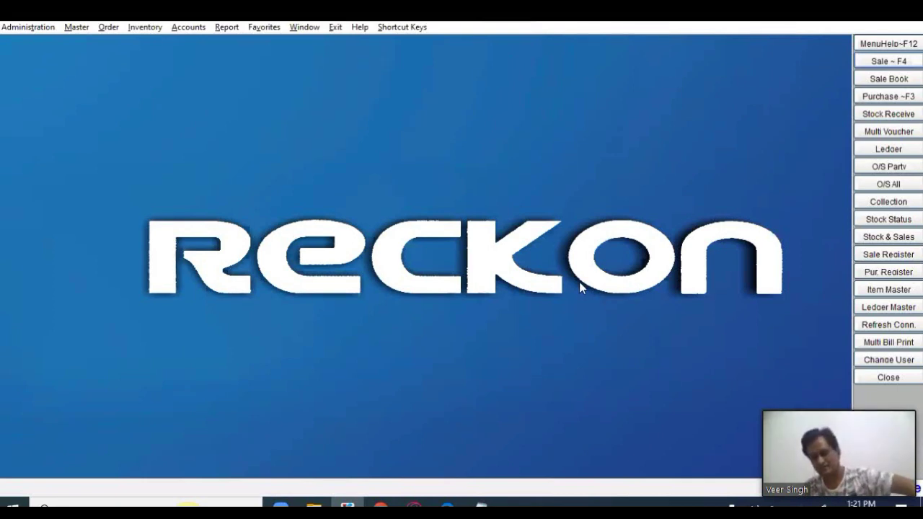
left_click(188, 27)
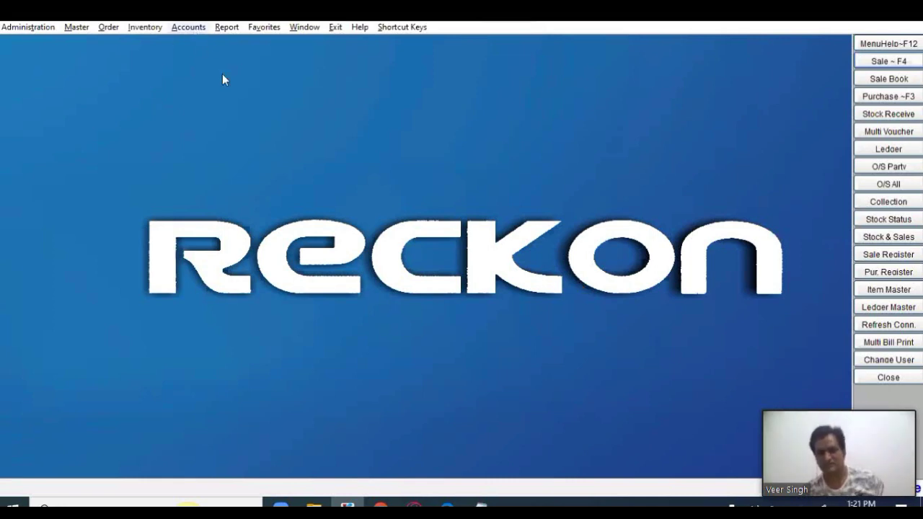
mouse_move(238, 58)
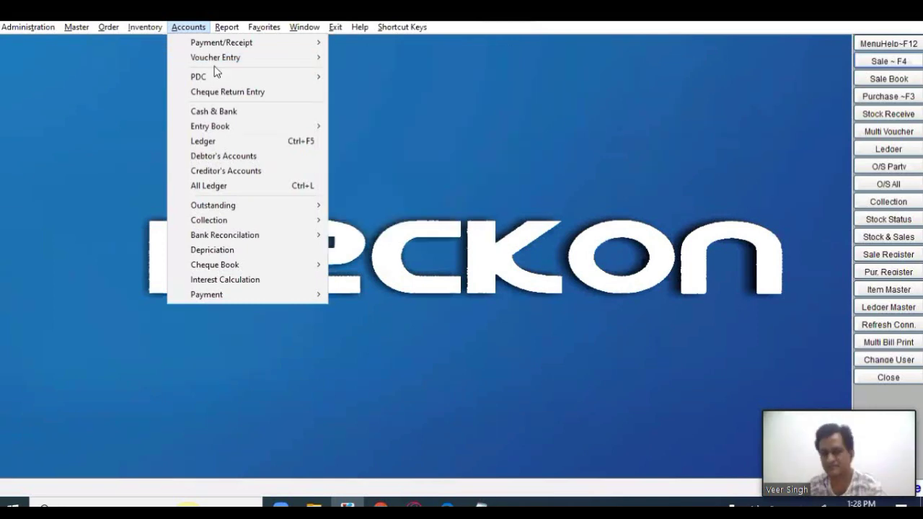
mouse_move(216, 58)
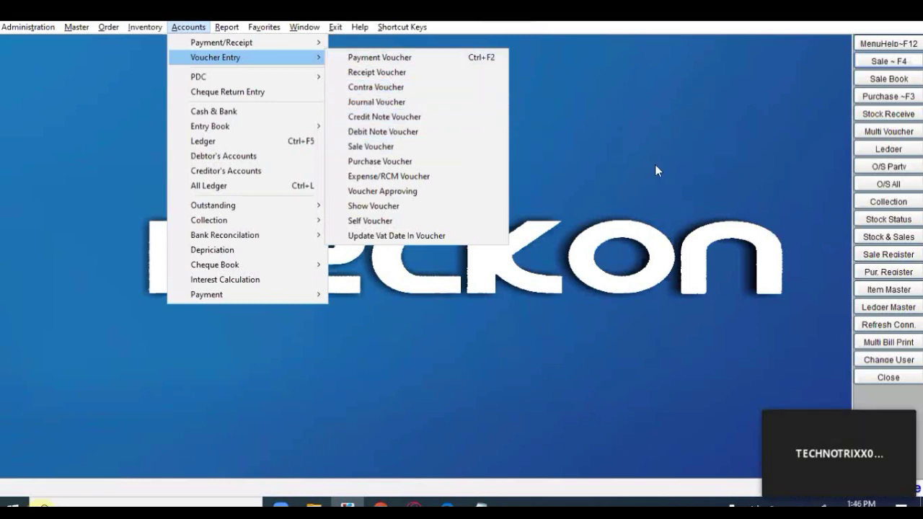
left_click(662, 313)
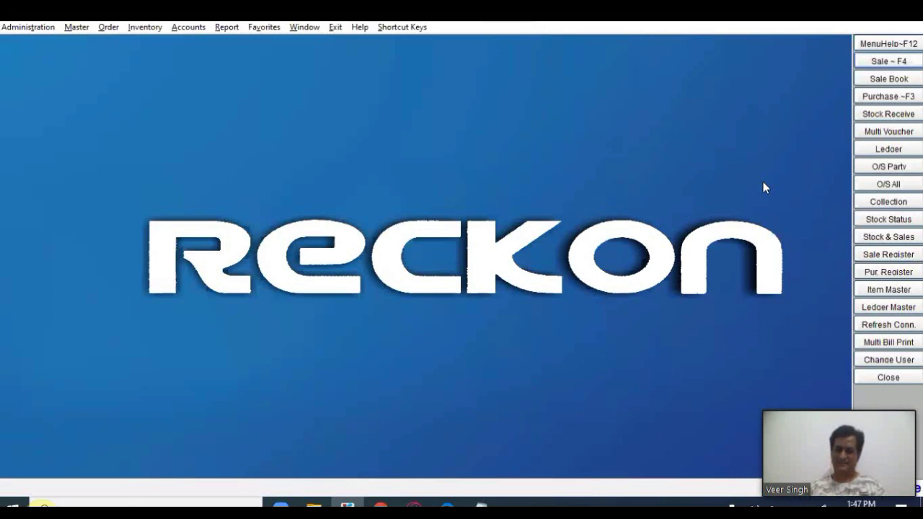
Open the payment voucher entry and choose the CASH PAYEMENT (CP) voucher type for the TAYAL firm.
left_click(180, 27)
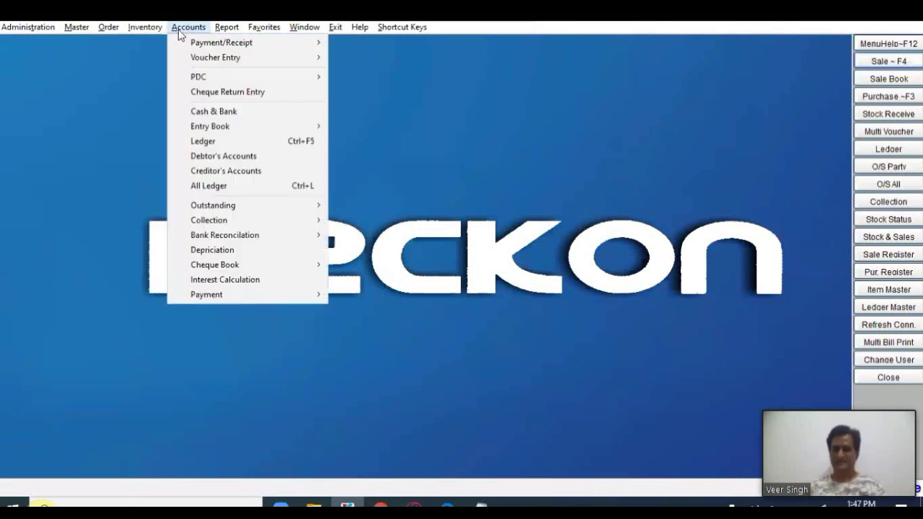
mouse_move(191, 29)
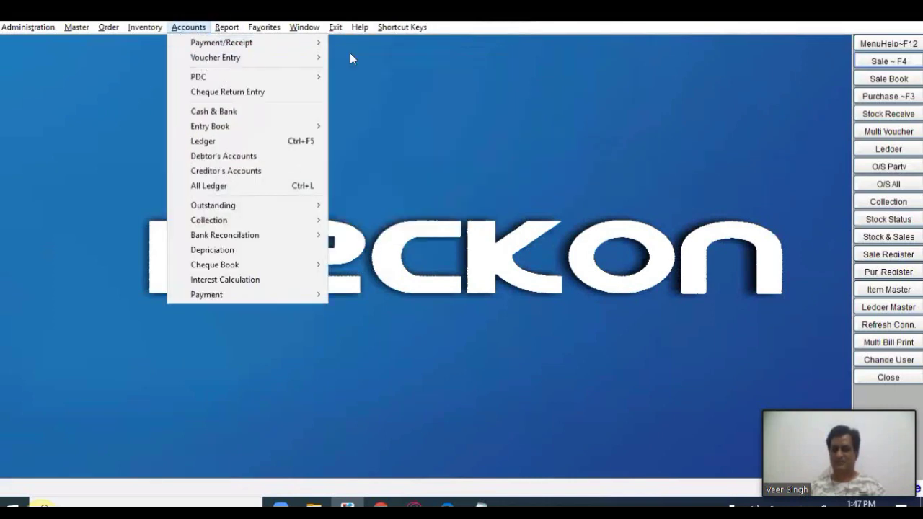
mouse_move(316, 57)
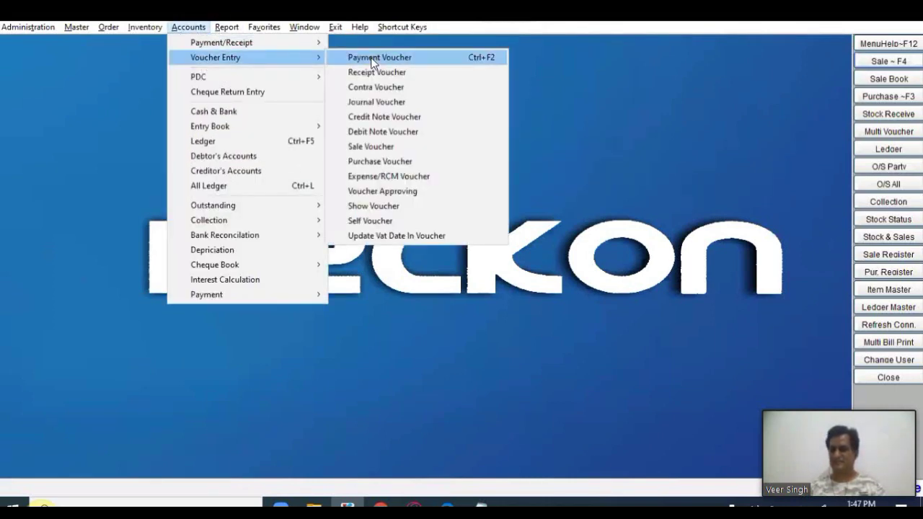
left_click(372, 62)
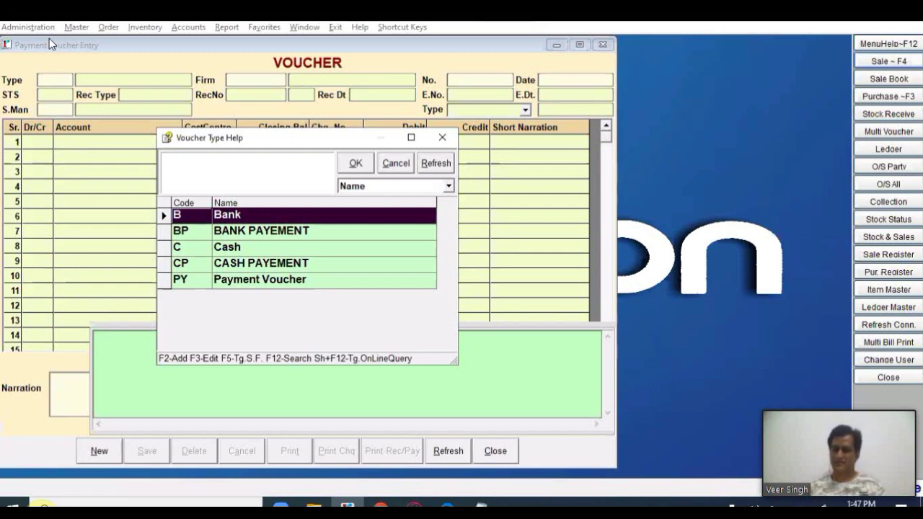
left_click(256, 234)
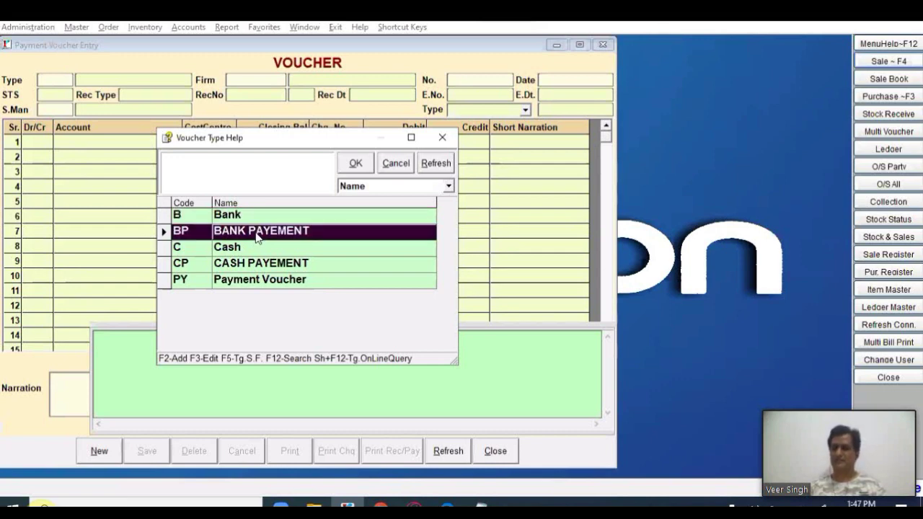
left_click(266, 264)
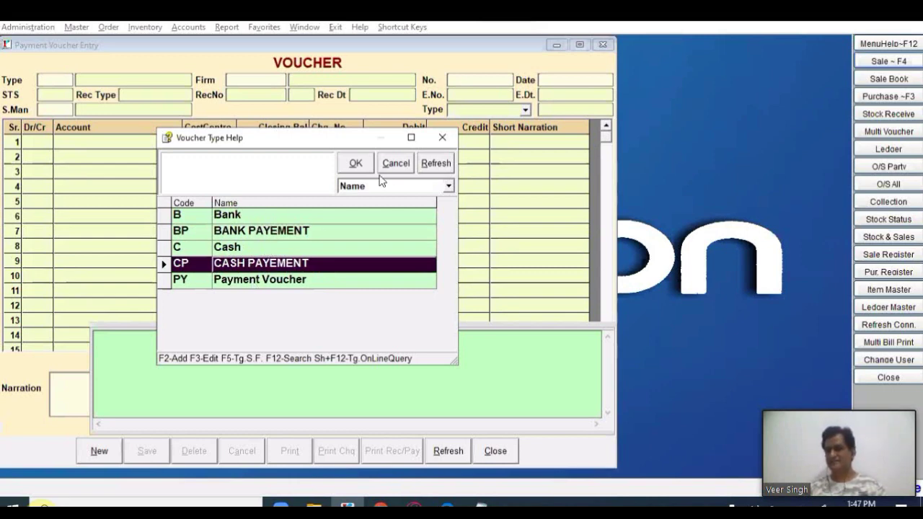
key("Return")
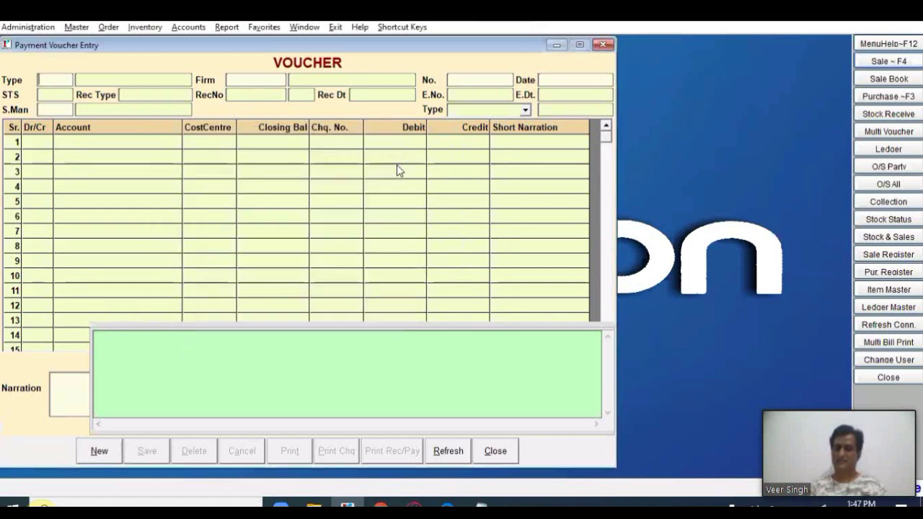
key("Return")
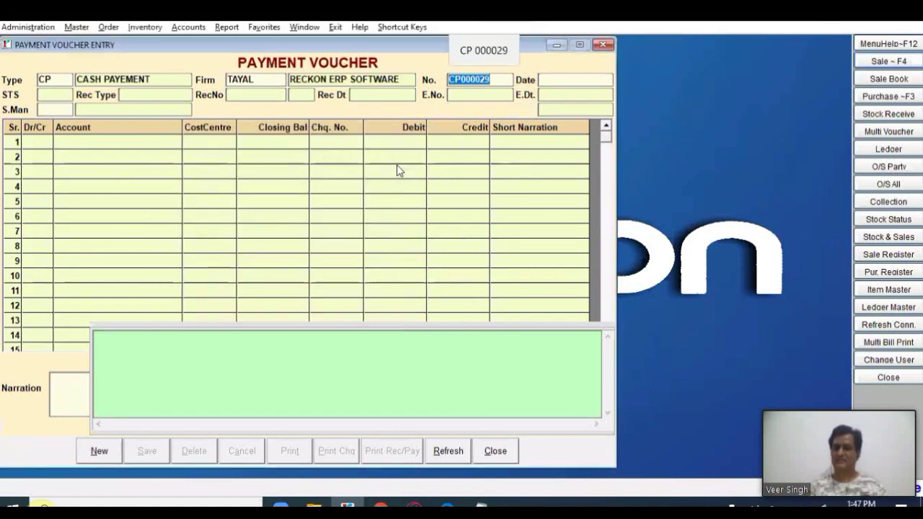
Look up the existing cash payment vouchers, open the ELECTRICITY BILL entry of 31/Aug/2018, and close the voucher entry.
double_click(484, 81)
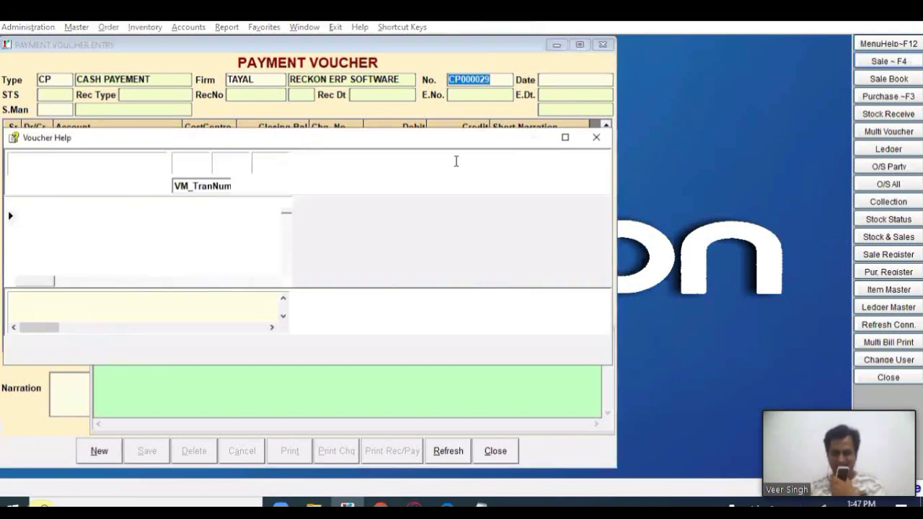
left_click(75, 246)
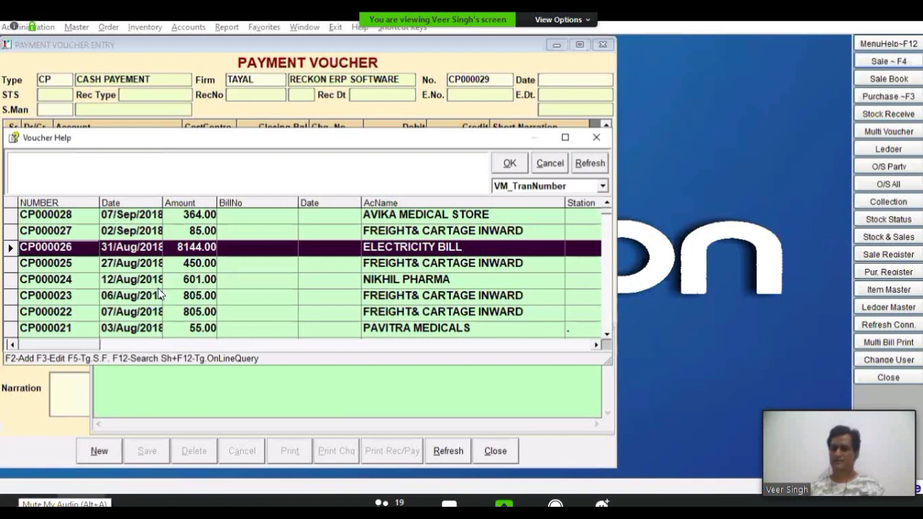
left_click(507, 162)
key("Escape")
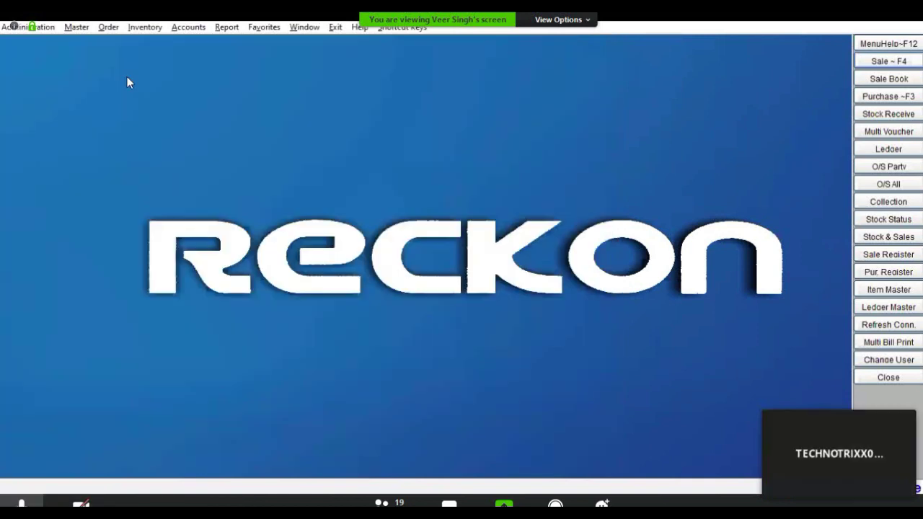
Open the voucher type entry and load the Payment Voucher (PY) type from the list of existing types.
left_click(30, 26)
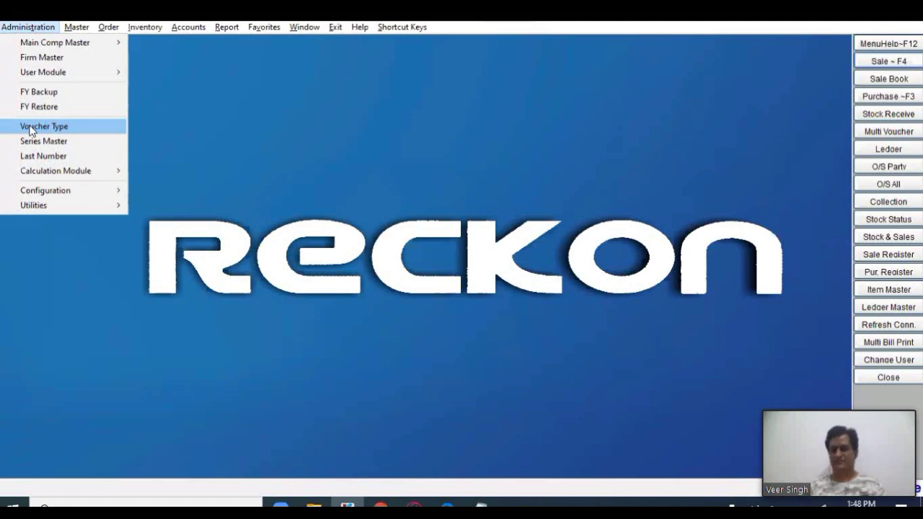
left_click(56, 130)
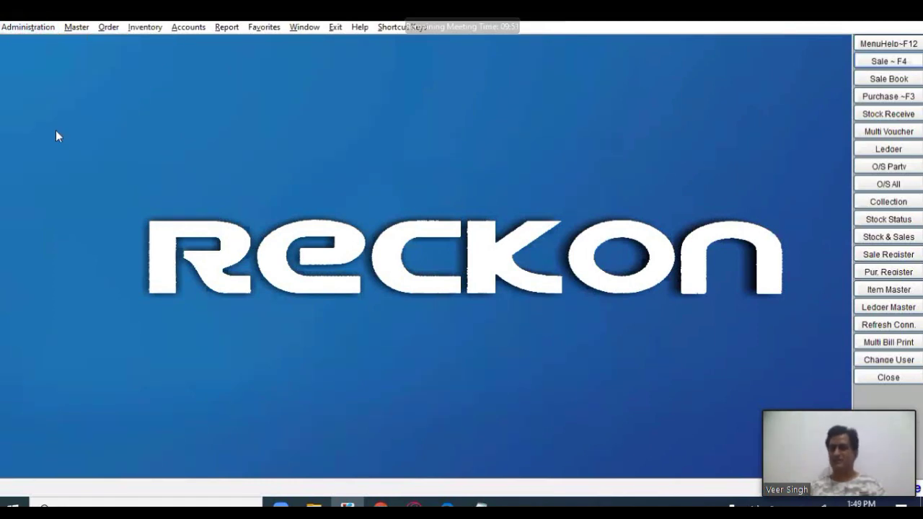
left_click(124, 81)
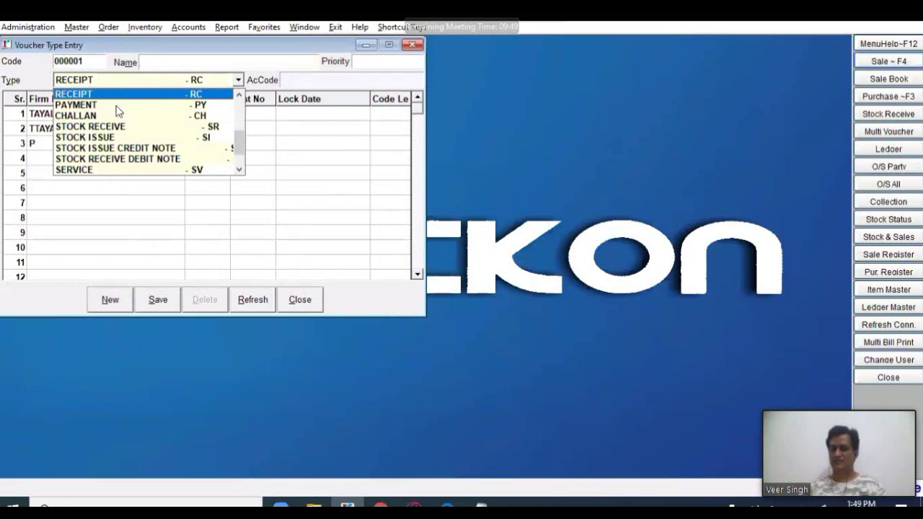
left_click(116, 84)
left_click(101, 64)
key("F1")
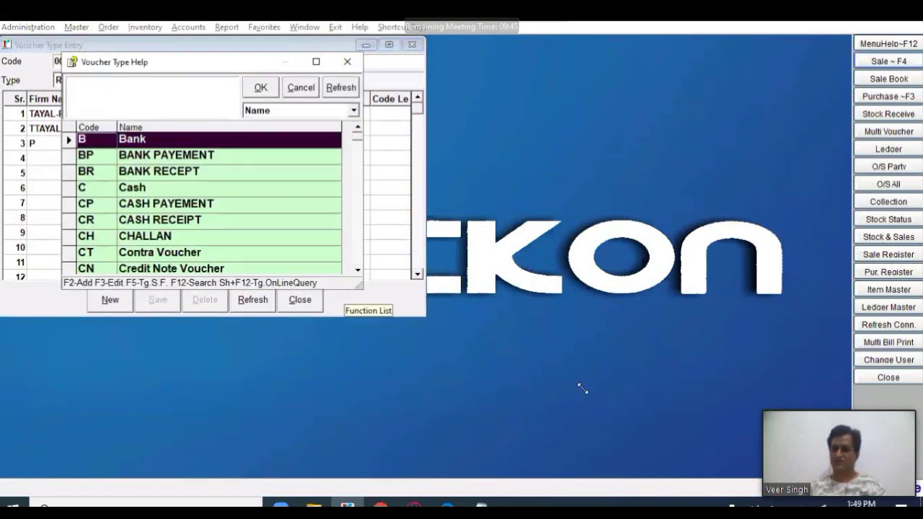
left_click_drag(356, 285, 582, 387)
left_click(171, 338)
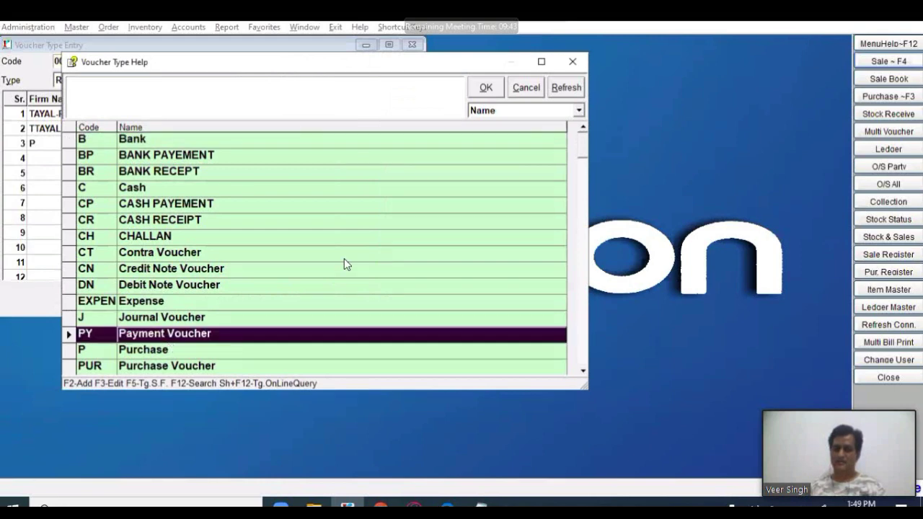
left_click(486, 87)
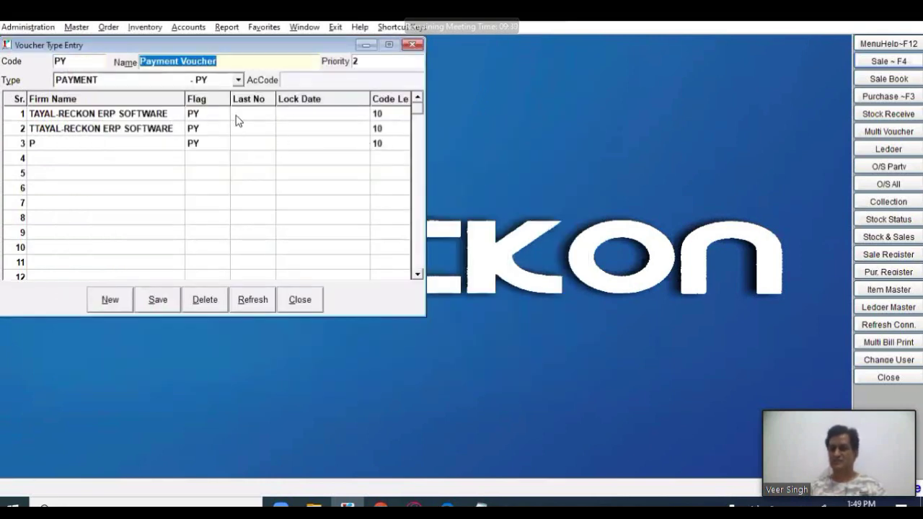
Set the TAYAL firm's last number to 100000 and enable Auto Pre Dt Lock and Auto Pre Mt Lock for the Payment Voucher type.
left_click(218, 115)
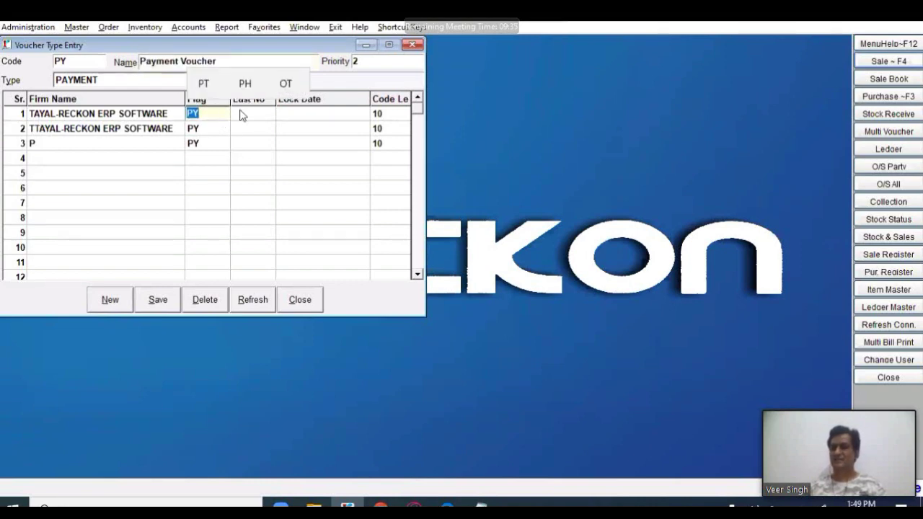
left_click(249, 113)
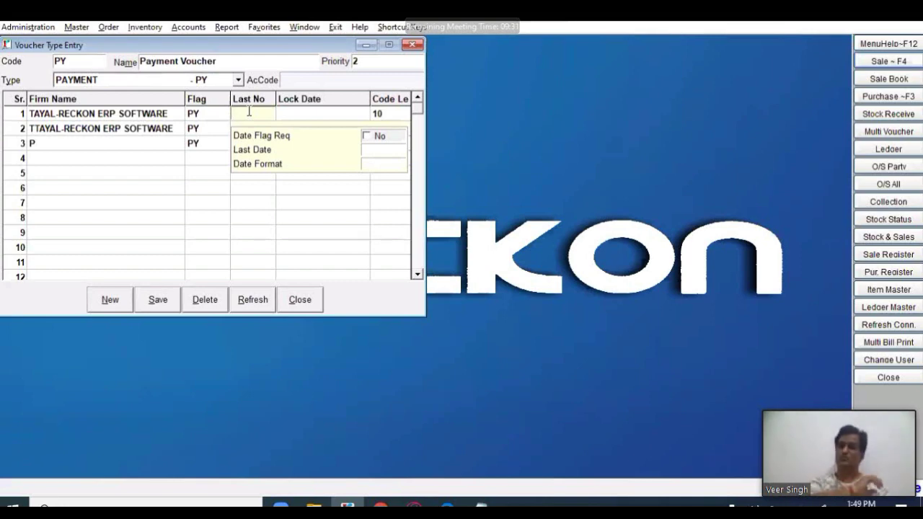
type("100000")
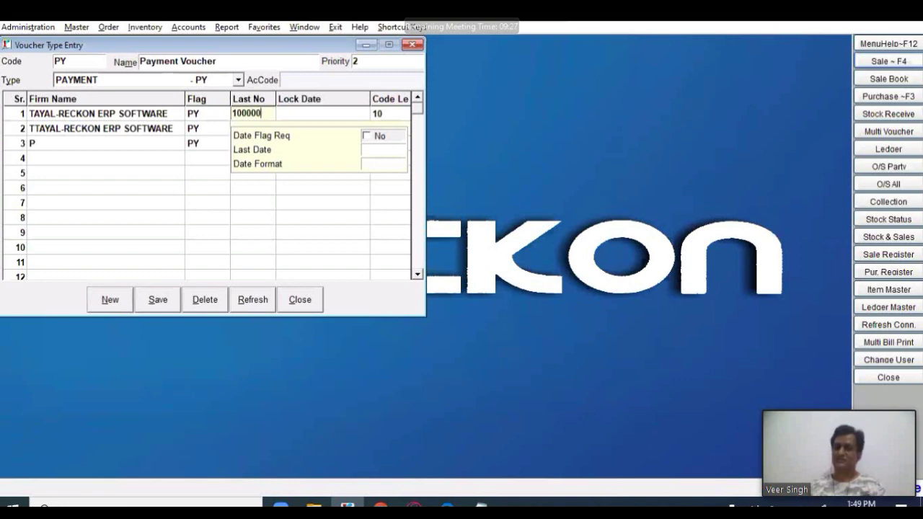
left_click(329, 117)
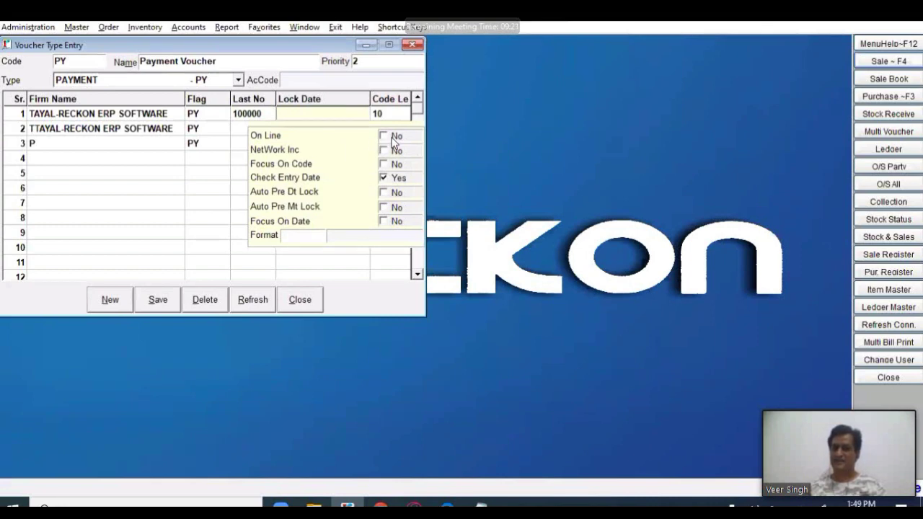
left_click(386, 192)
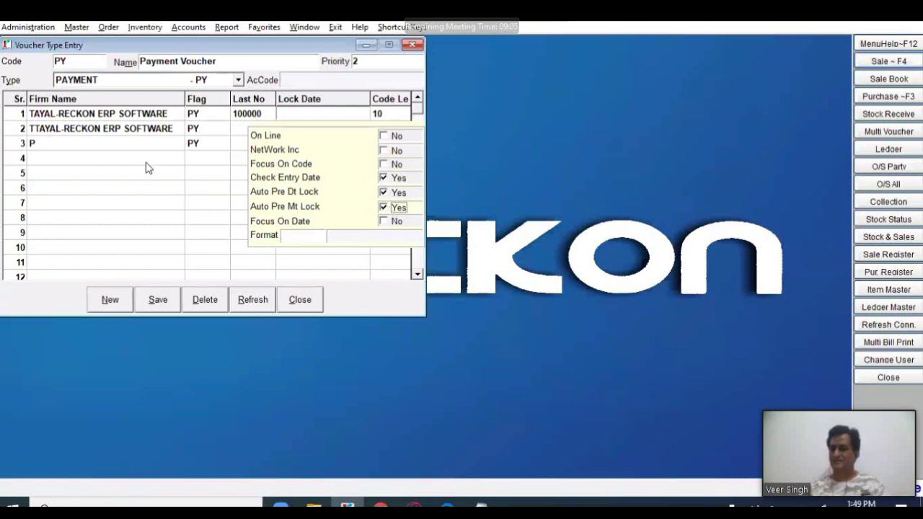
Open the payment voucher entry with the Payment Voucher (PY) type for the TAYAL firm.
left_click(173, 28)
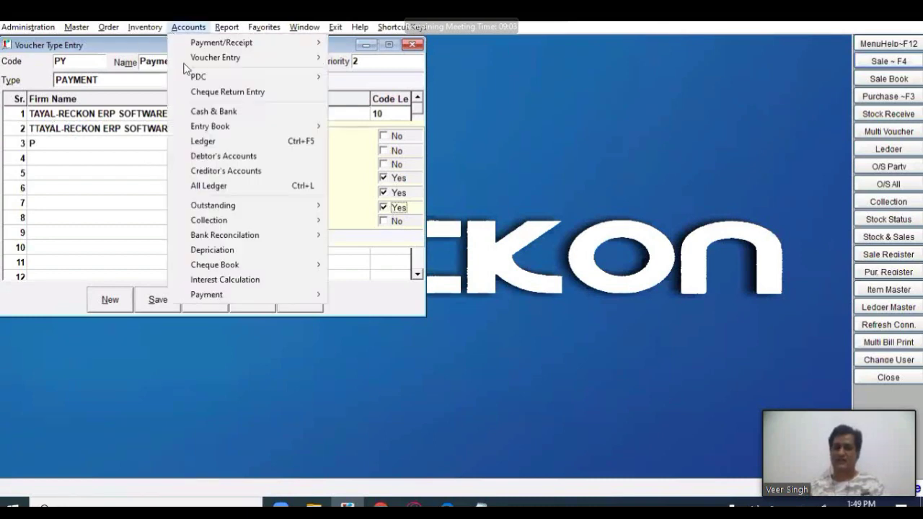
mouse_move(224, 57)
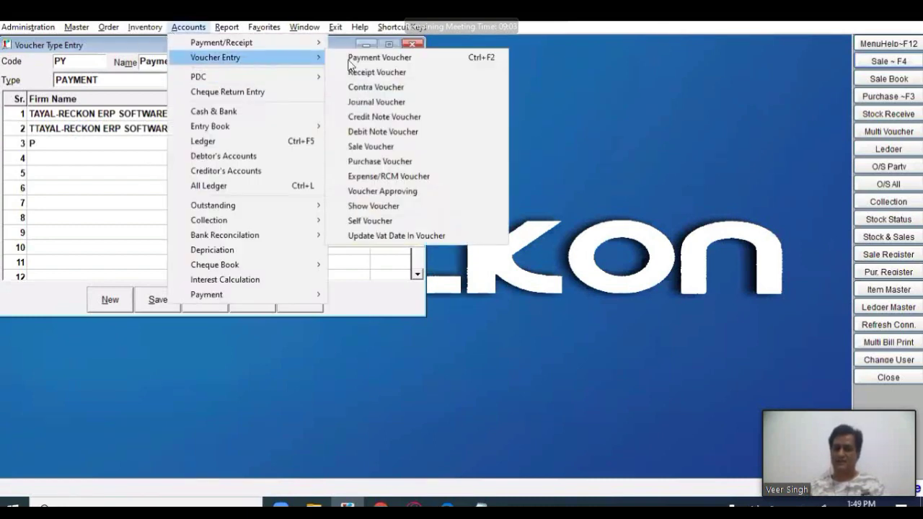
left_click(396, 63)
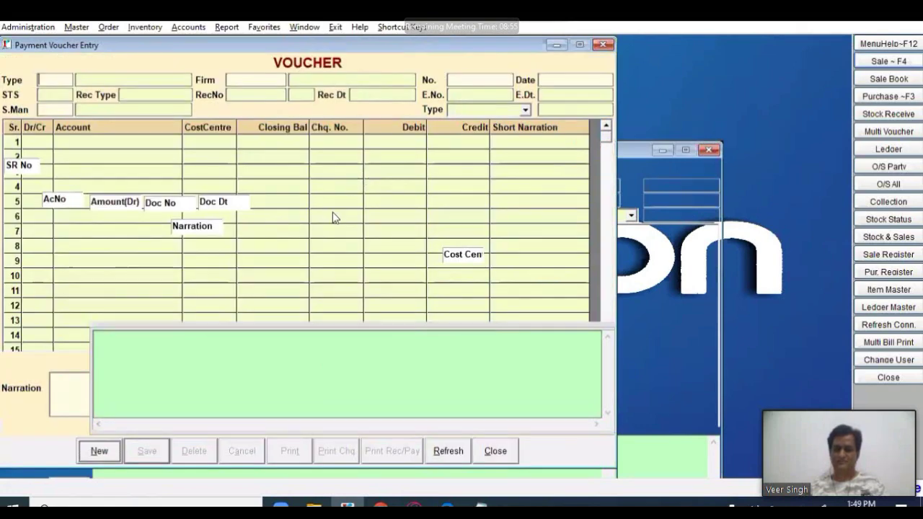
double_click(254, 279)
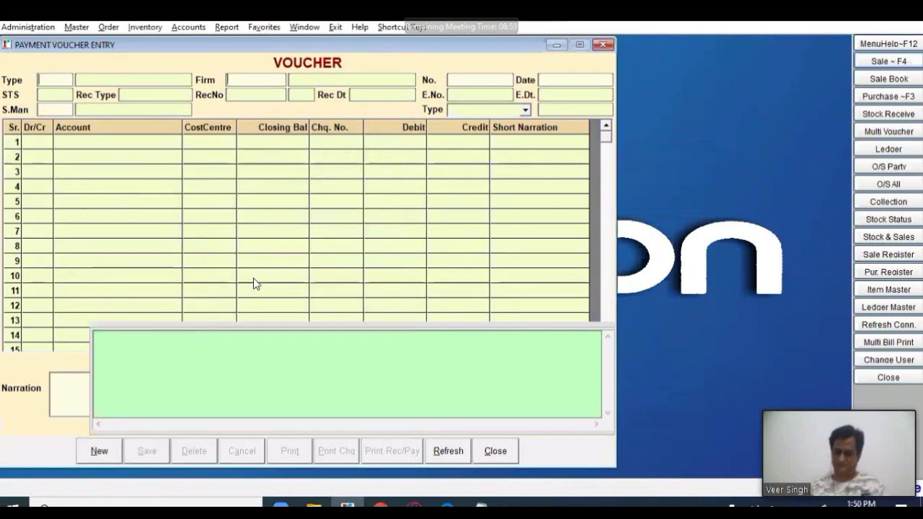
key("Return")
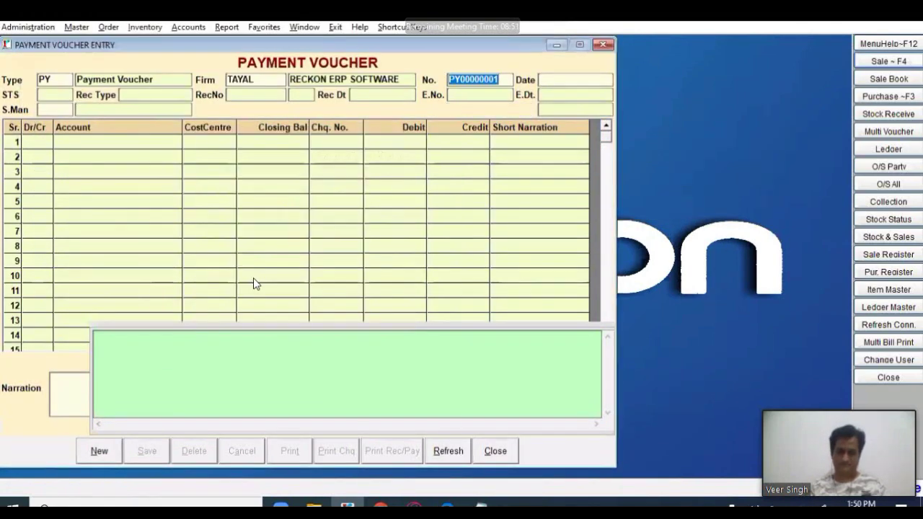
key("F2")
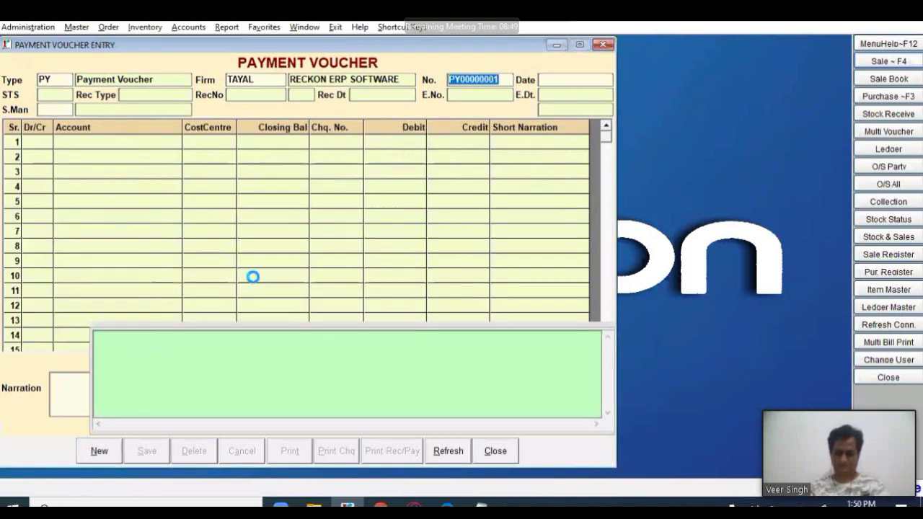
Change the voucher type to CASH PAYEMENT (CP) for the TAYAL firm and proceed to the voucher number.
key("shift+Tab")
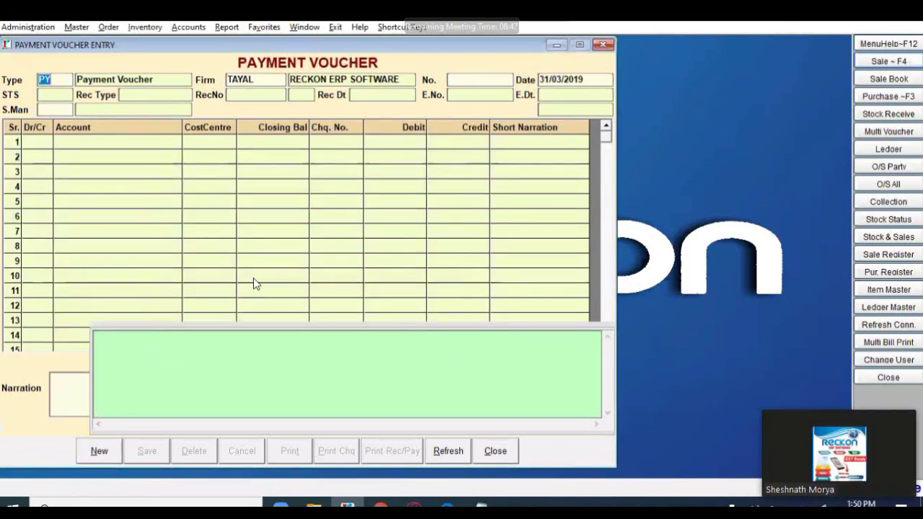
key("F1")
key("Down")
key("Down")
key("Down")
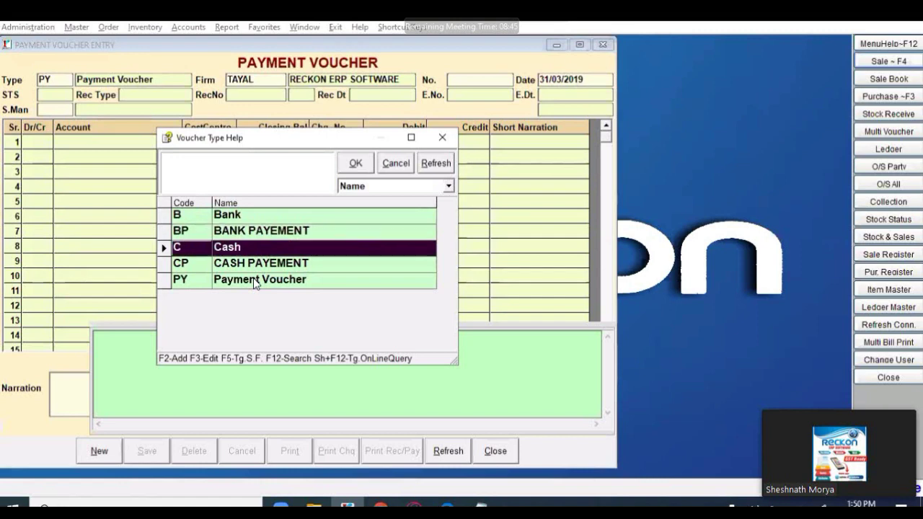
key("Return")
key("Return")
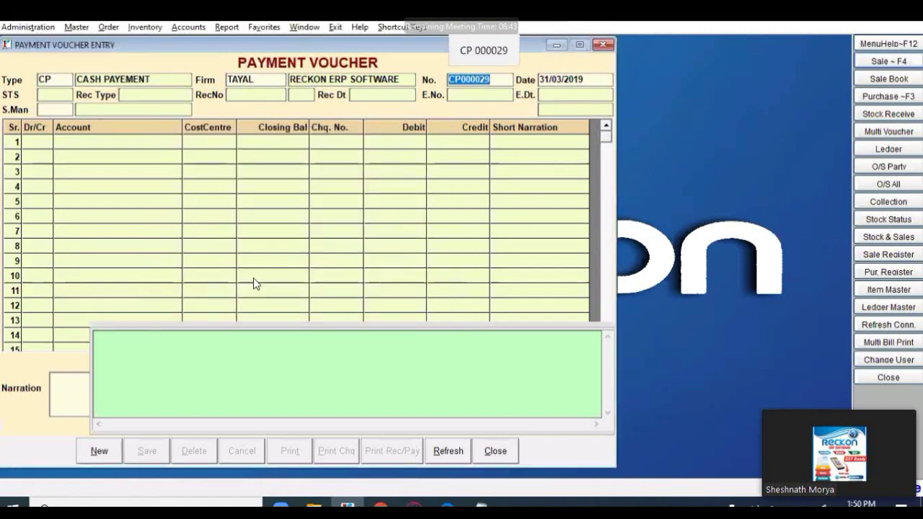
Load the cash payment voucher dated 07/Sep/2018, view its print preview, and close the preview.
key("F1")
key("Return")
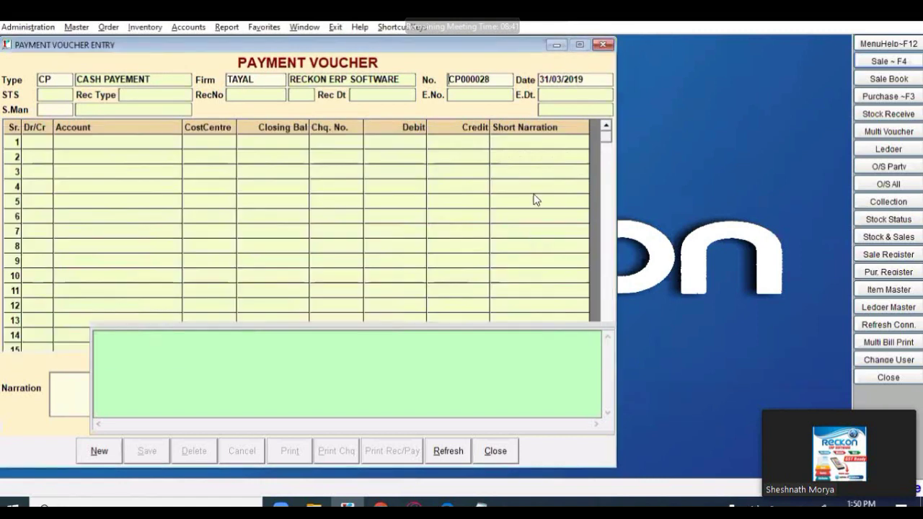
left_click(289, 452)
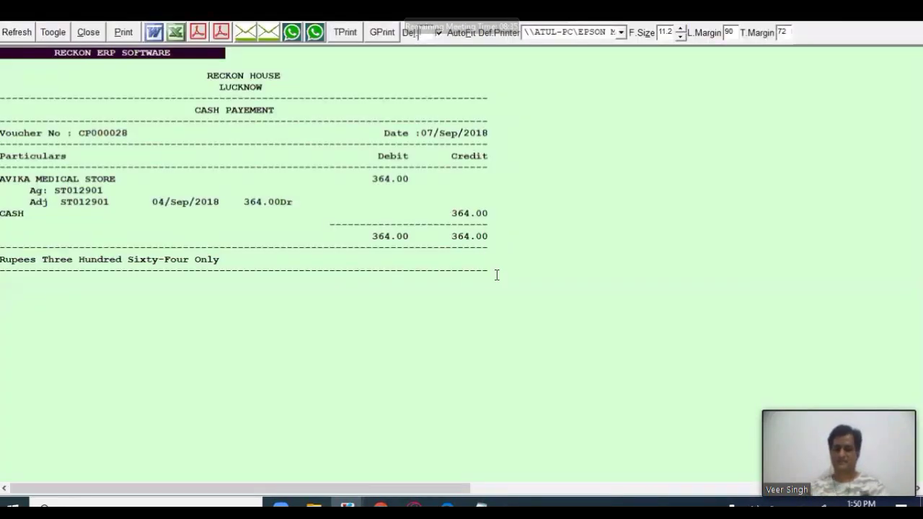
key("Escape")
left_click(470, 295)
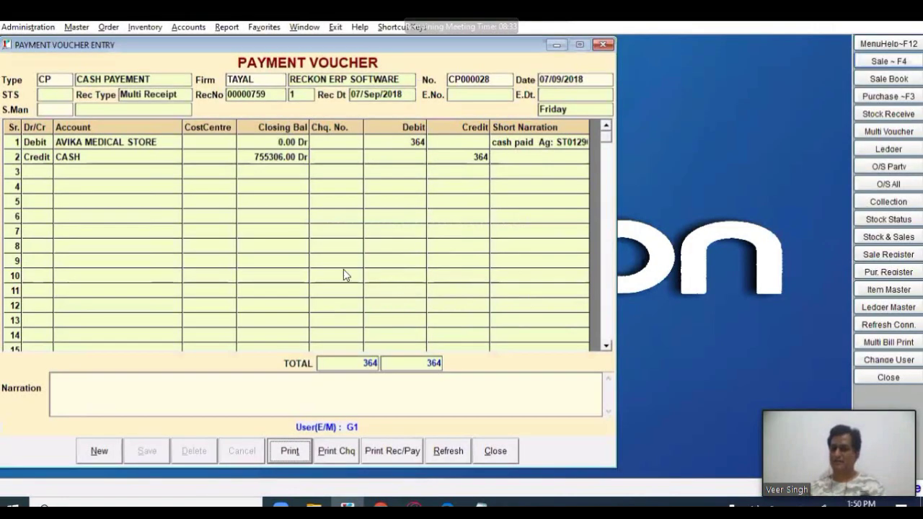
Try to print the receipt/payment slip for the open cash payment voucher.
left_click(395, 453)
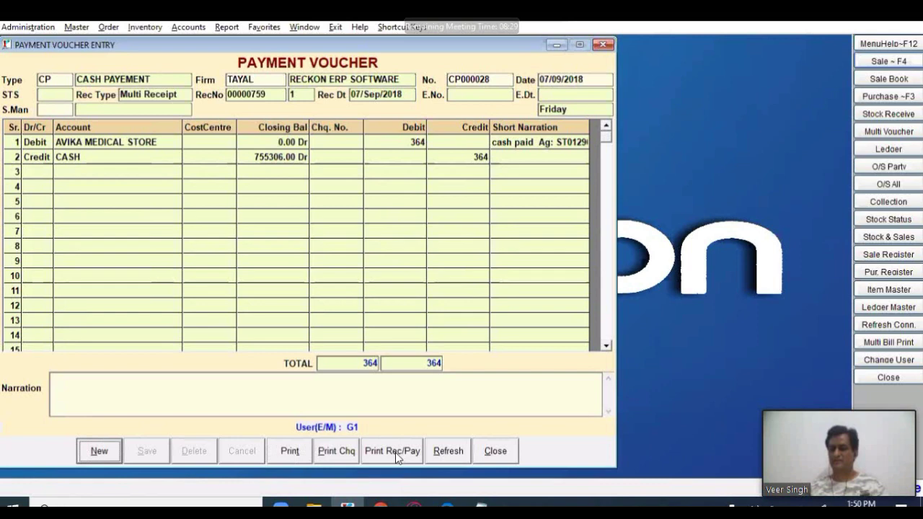
left_click(395, 452)
left_click(395, 452)
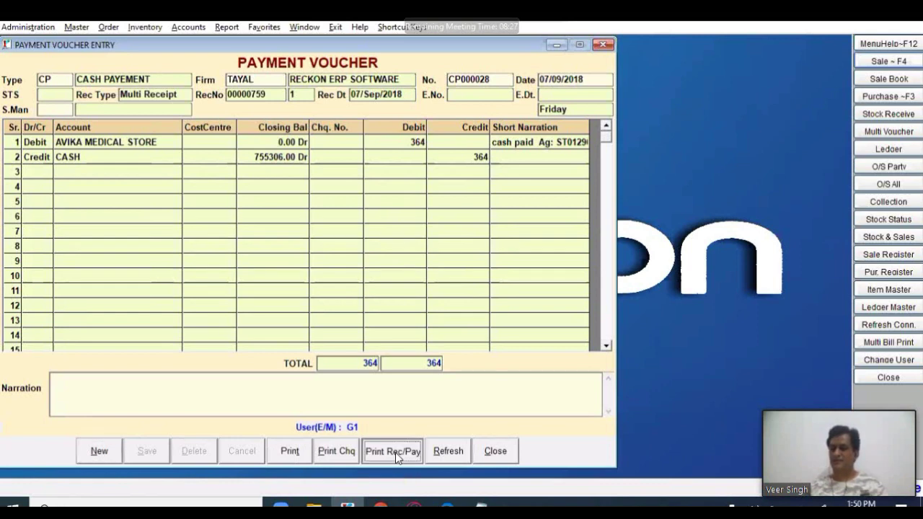
left_click(395, 452)
left_click(395, 452)
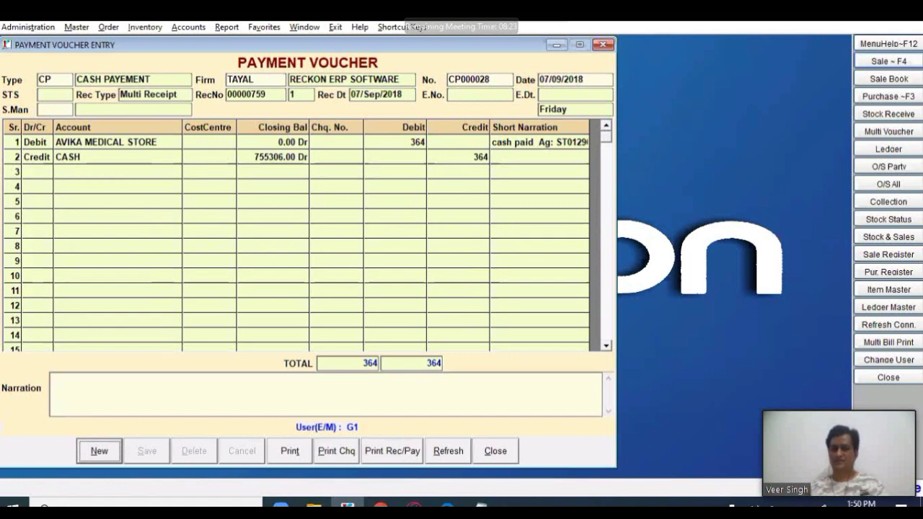
Return to the voucher type entry, browse the print formats for the Payment Voucher type, cancel the list, and check the TAYAL code length.
left_click(305, 27)
left_click(339, 94)
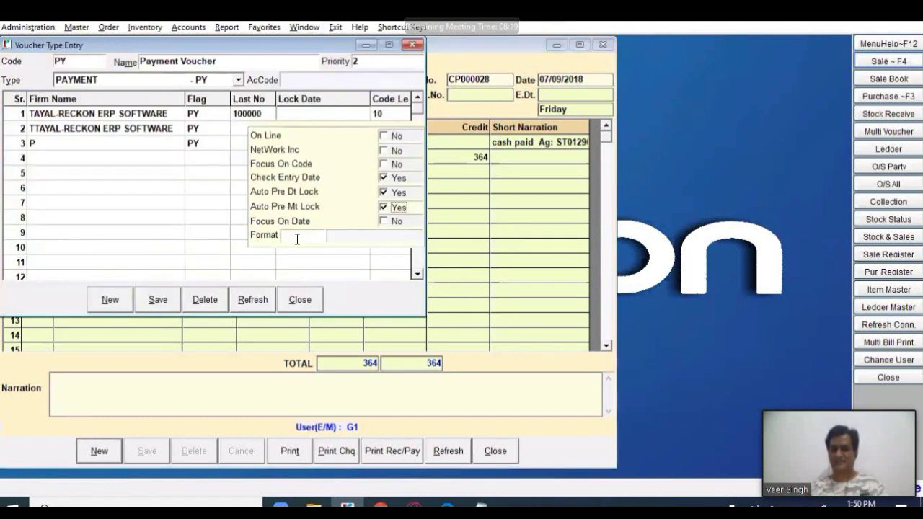
double_click(295, 239)
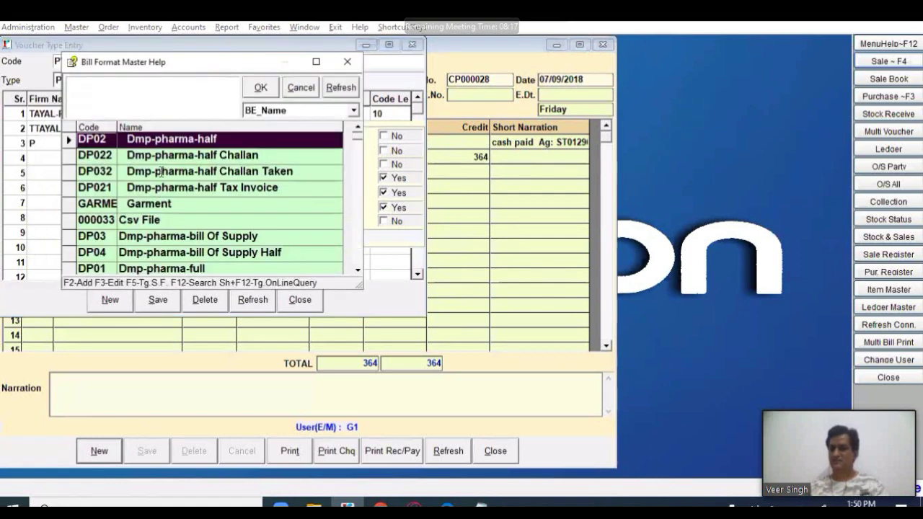
left_click_drag(362, 286, 597, 403)
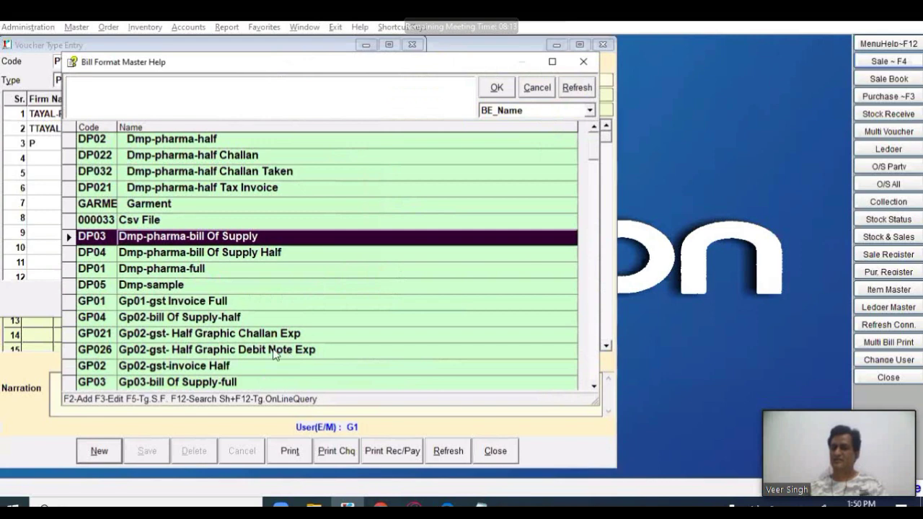
left_click(537, 87)
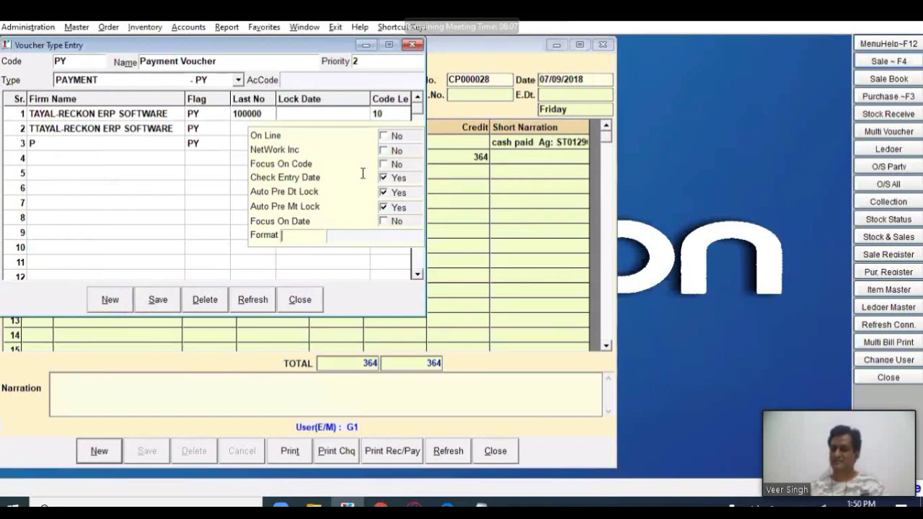
left_click(397, 109)
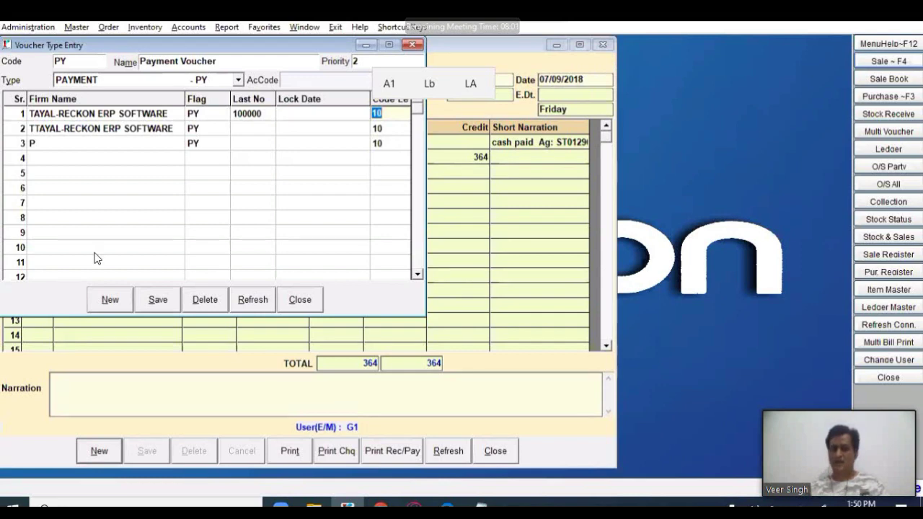
Load the CASH PAYEMENT (CP) voucher type, check its type setting, and move the entry window beside the open voucher.
left_click(80, 60)
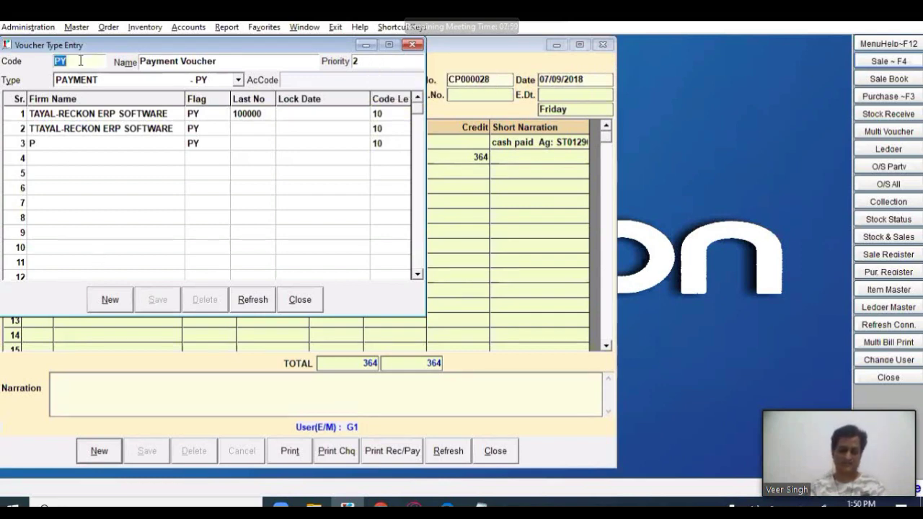
type("C")
key("Down")
key("Return")
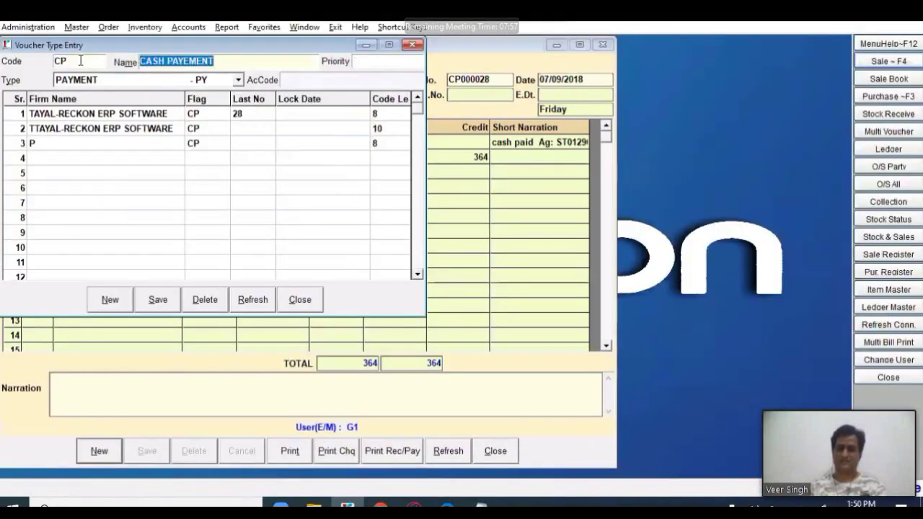
left_click(118, 81)
left_click(155, 79)
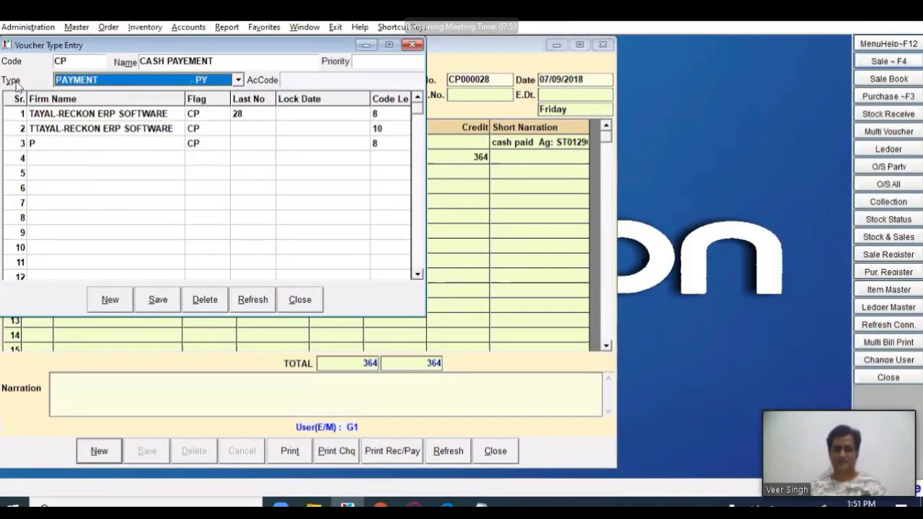
left_click_drag(190, 50, 532, 151)
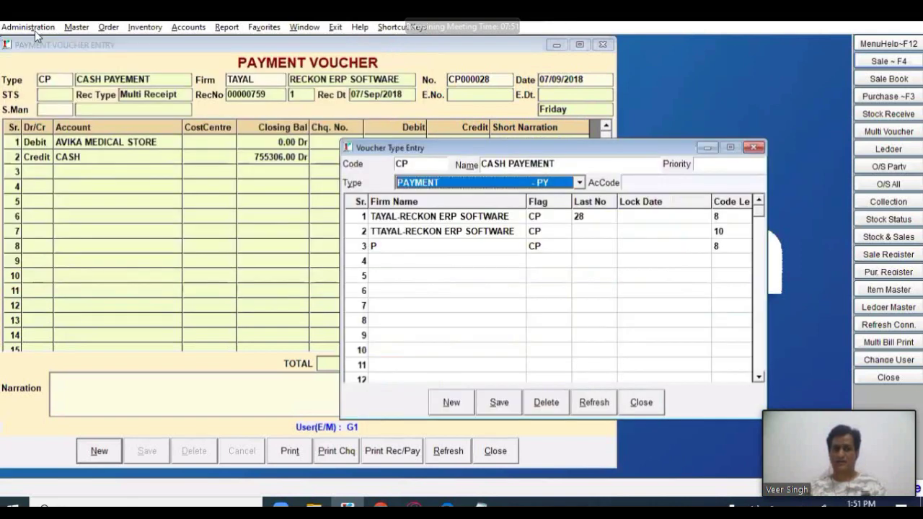
Open a second voucher type entry window and load the BANK PAYEMENT (BP) voucher type in it.
left_click(35, 30)
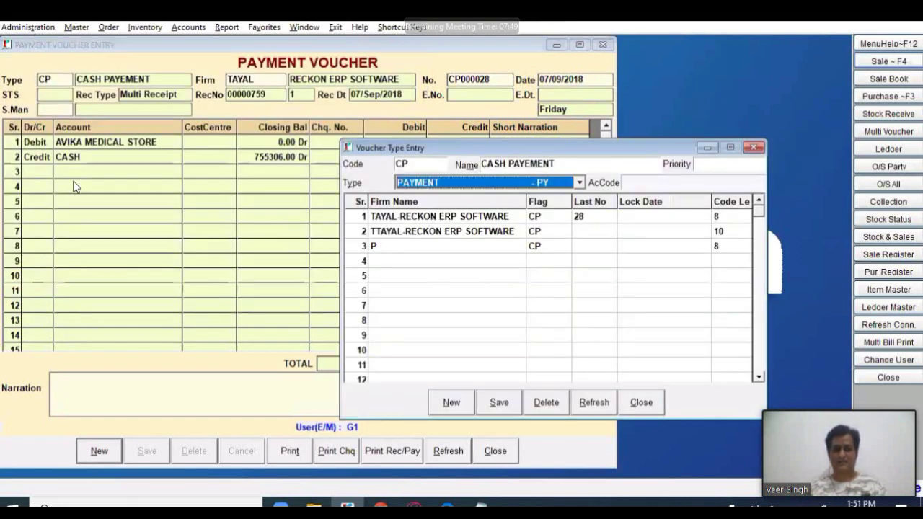
mouse_move(75, 175)
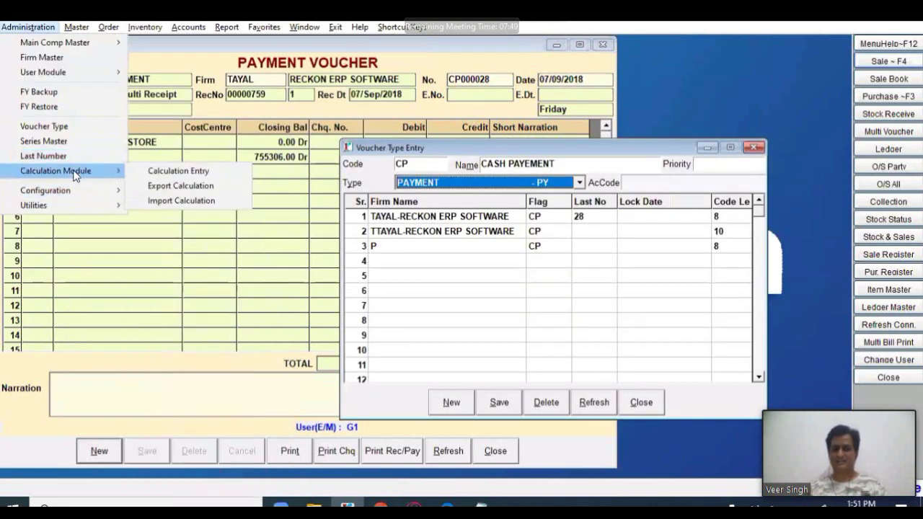
left_click(68, 128)
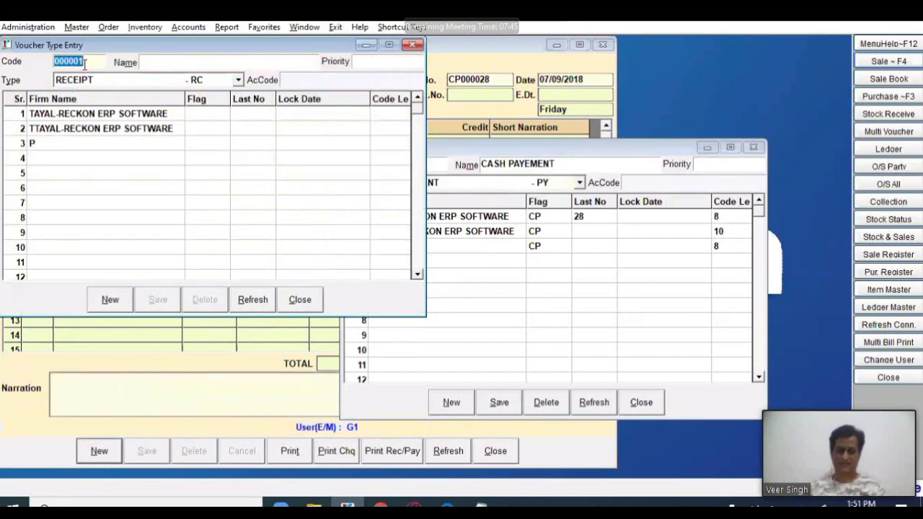
type("B")
key("Down")
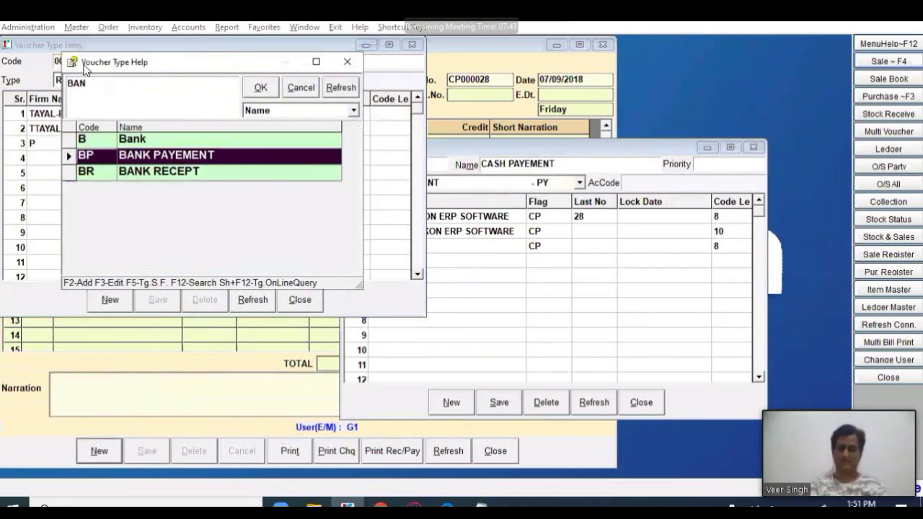
key("Return")
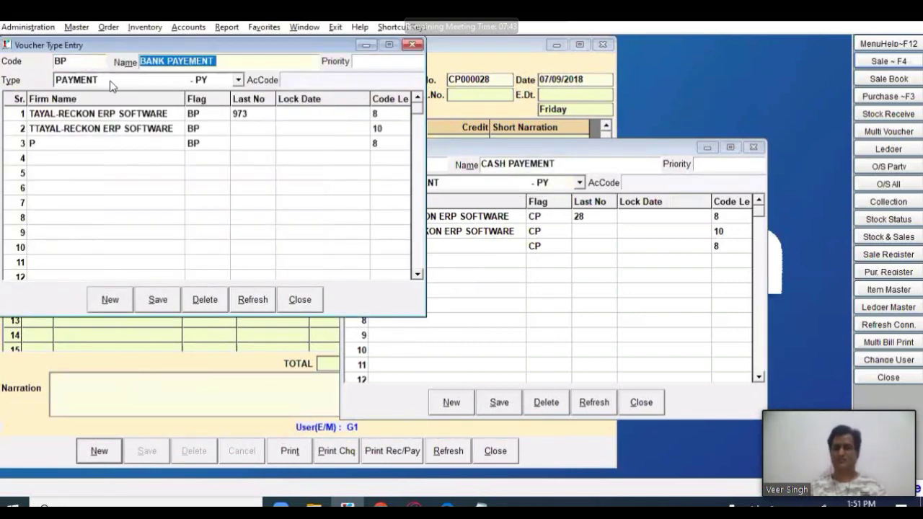
Place the CASH PAYEMENT voucher type window beside the BANK PAYEMENT one to compare them, and return to the BANK PAYEMENT window.
left_click(583, 144)
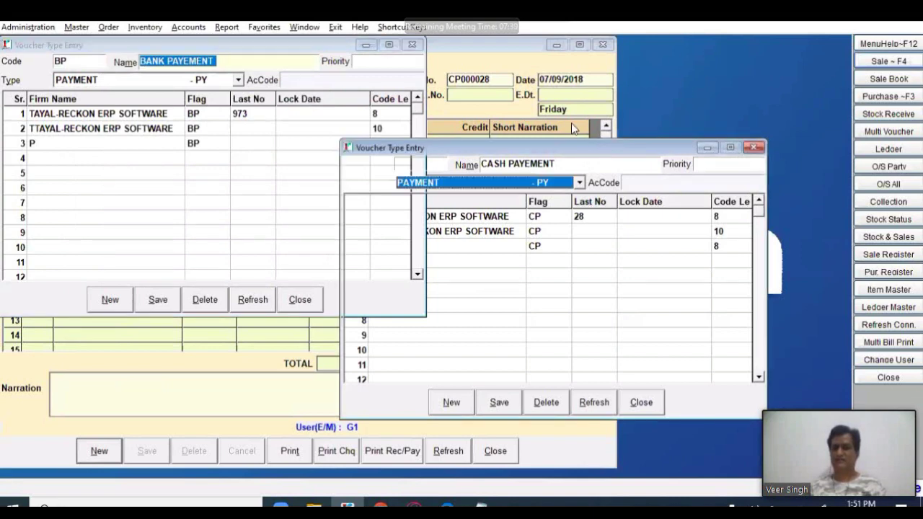
left_click_drag(571, 123, 638, 48)
left_click(182, 65)
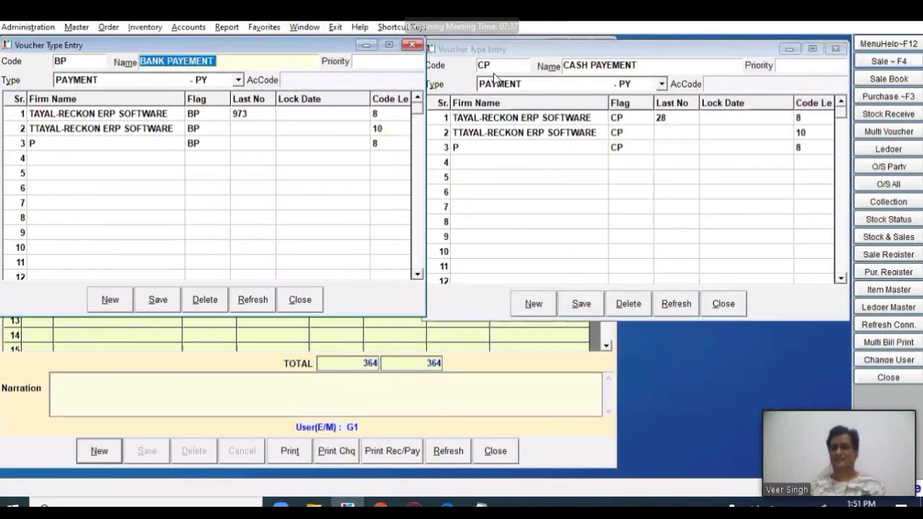